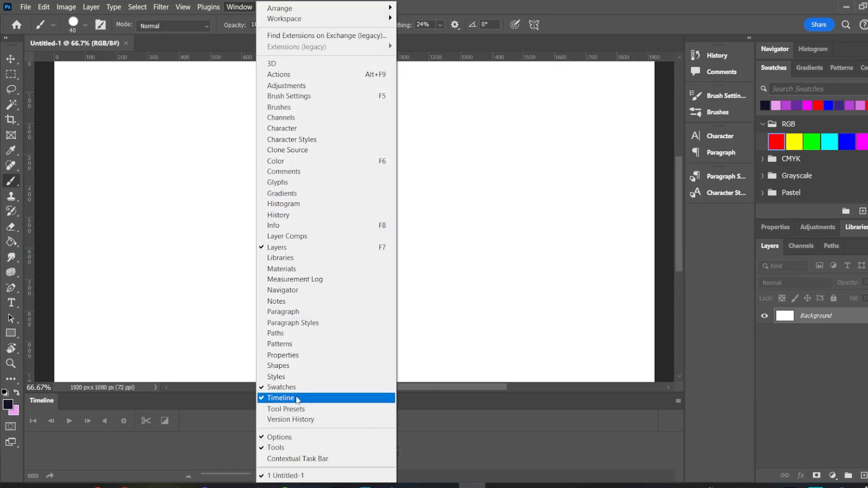
# Create a frame animation in the timeline and add a new layer named Guide
pyautogui.click(496, 446)
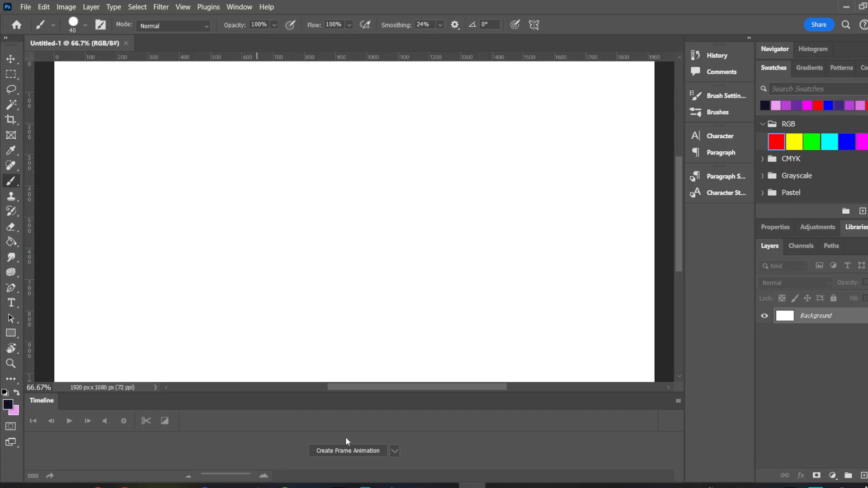
pyautogui.click(352, 452)
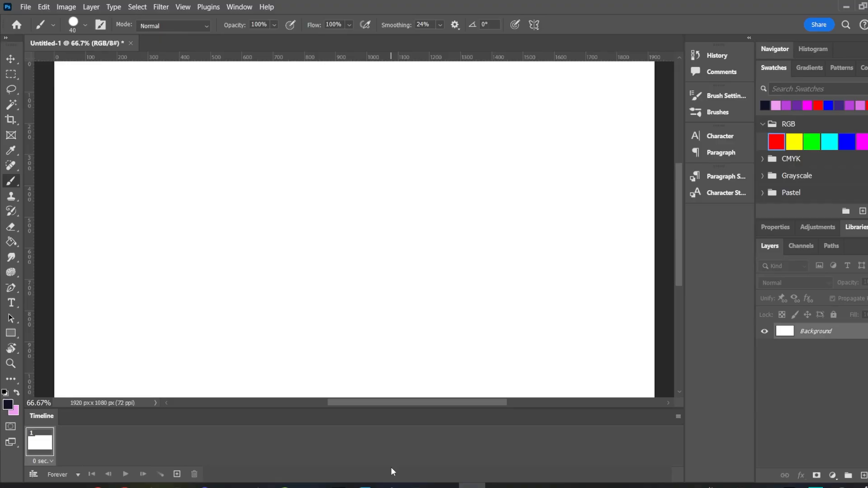
pyautogui.click(864, 475)
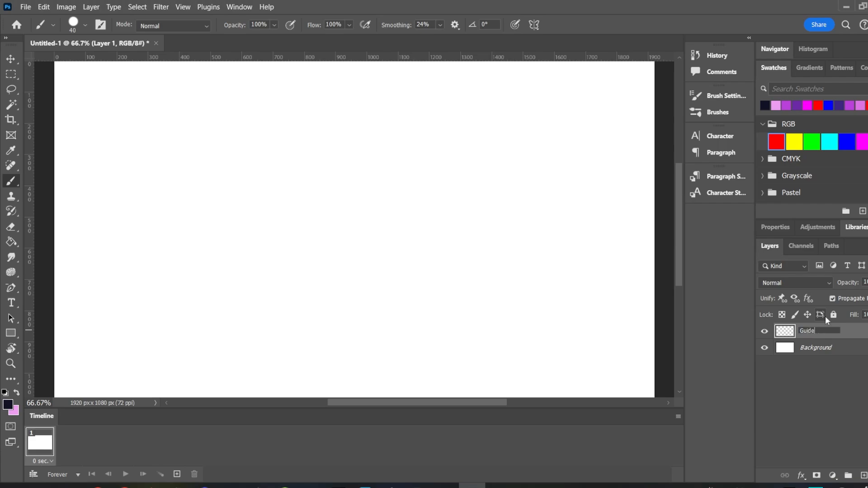
pyautogui.press('Return')
# Paint a blue horizontal ground line across the full width of the lower canvas on the Guide layer
pyautogui.click(847, 141)
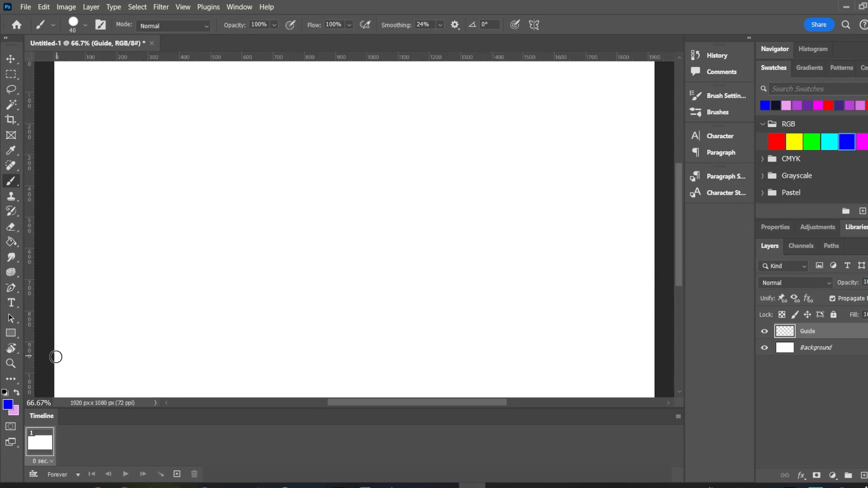
pyautogui.moveTo(50, 357); pyautogui.dragTo(767, 366)
pyautogui.moveTo(578, 402); pyautogui.dragTo(502, 403)
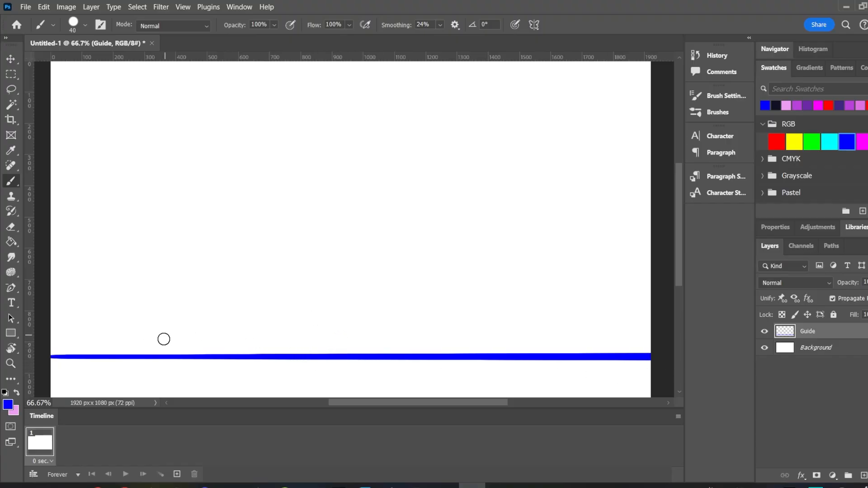
pyautogui.moveTo(153, 337)
pyautogui.mouseDown()
pyautogui.moveTo(165, 340)
pyautogui.moveTo(327, 161)
pyautogui.moveTo(489, 314)
pyautogui.moveTo(491, 341)
pyautogui.moveTo(500, 337)
pyautogui.mouseUp()
pyautogui.hotkey('ctrl', 'z')
pyautogui.hotkey('ctrl', 'z')
pyautogui.hotkey('ctrl', 'z')
# Paint a tall red arc above the ground line on the Guide layer as the ball's jump path
pyautogui.click(781, 138)
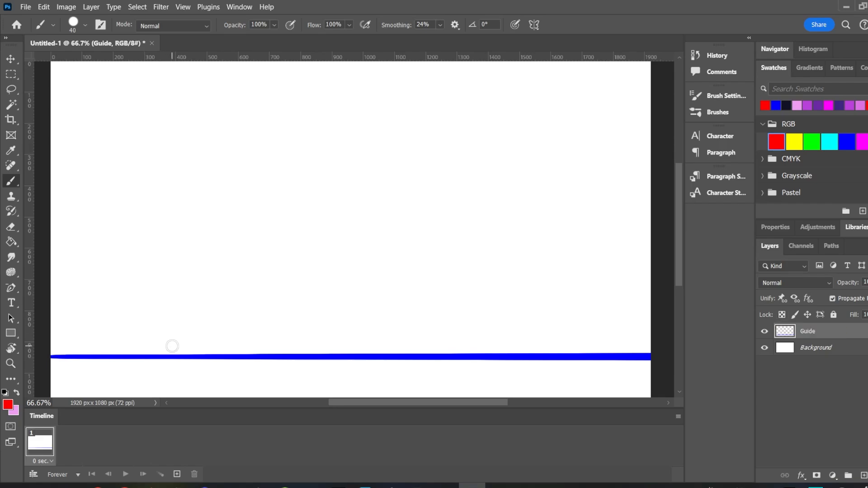
pyautogui.moveTo(171, 350)
pyautogui.mouseDown()
pyautogui.moveTo(198, 233)
pyautogui.moveTo(325, 129)
pyautogui.moveTo(454, 181)
pyautogui.moveTo(521, 321)
pyautogui.moveTo(524, 346)
pyautogui.mouseUp()
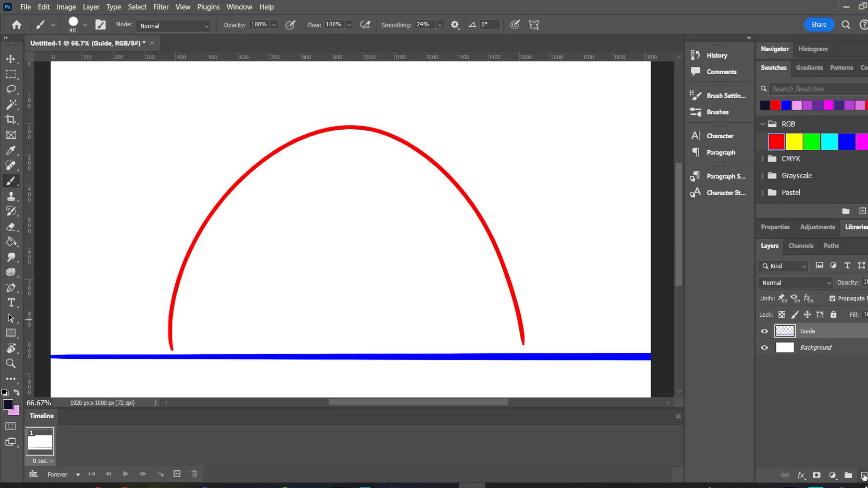
# Paint the black ball outline at the arc's left foot on three new layers: a circle, a wider ellipse and an even wider, flatter ellipse
pyautogui.click(864, 476)
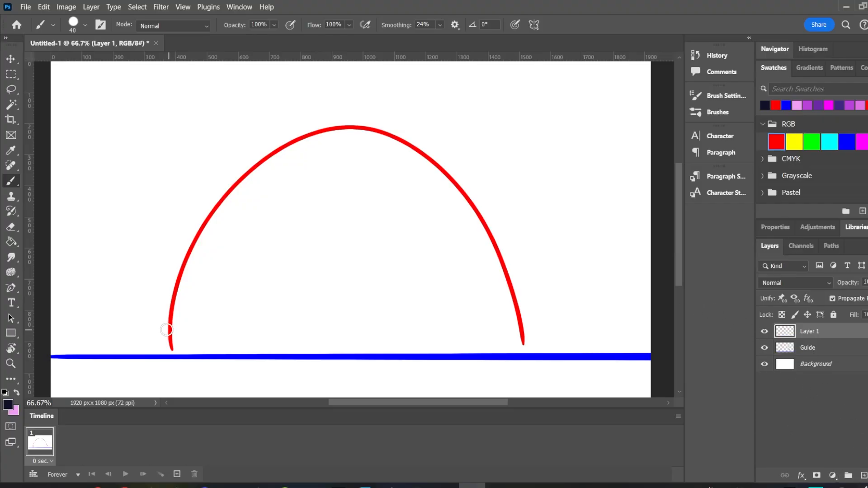
pyautogui.moveTo(174, 300)
pyautogui.mouseDown()
pyautogui.moveTo(171, 362)
pyautogui.moveTo(173, 302)
pyautogui.mouseUp()
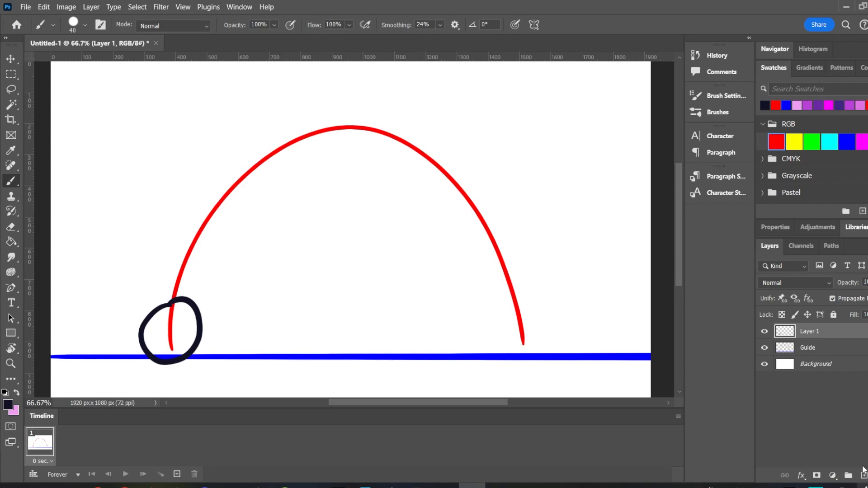
pyautogui.click(864, 476)
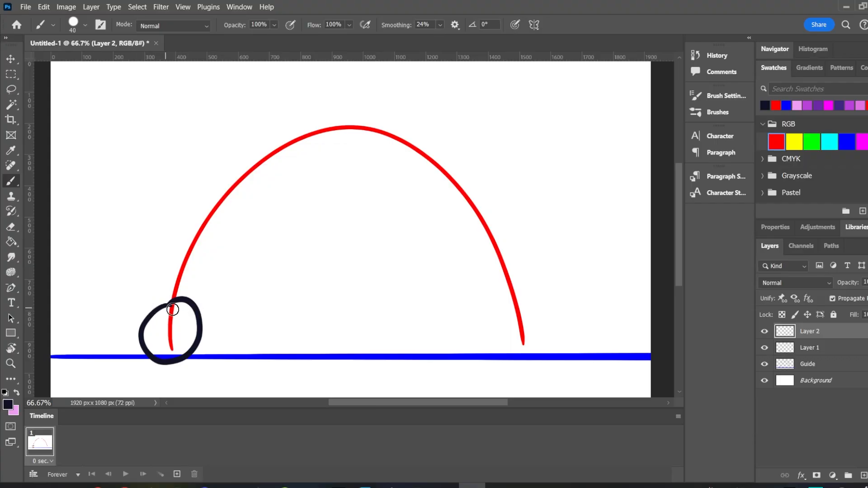
pyautogui.moveTo(163, 311)
pyautogui.mouseDown()
pyautogui.moveTo(208, 315)
pyautogui.moveTo(224, 340)
pyautogui.moveTo(184, 365)
pyautogui.moveTo(143, 361)
pyautogui.moveTo(122, 336)
pyautogui.moveTo(148, 312)
pyautogui.moveTo(181, 311)
pyautogui.mouseUp()
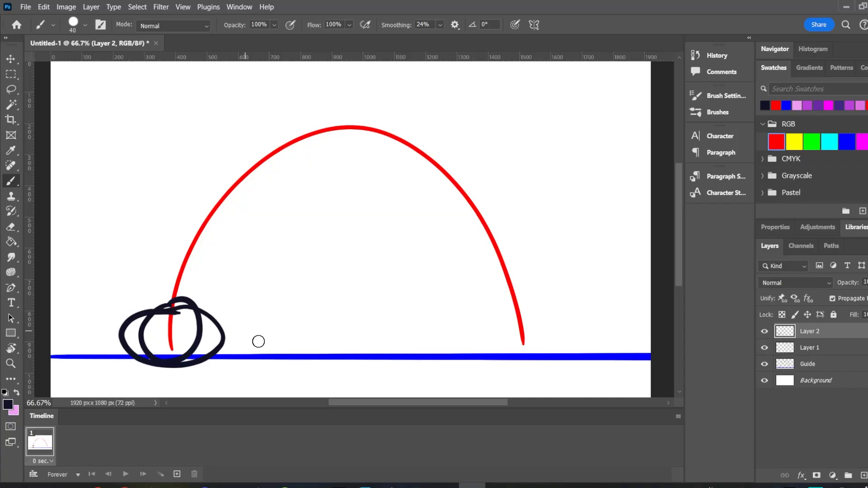
pyautogui.hotkey('ctrl', 'z')
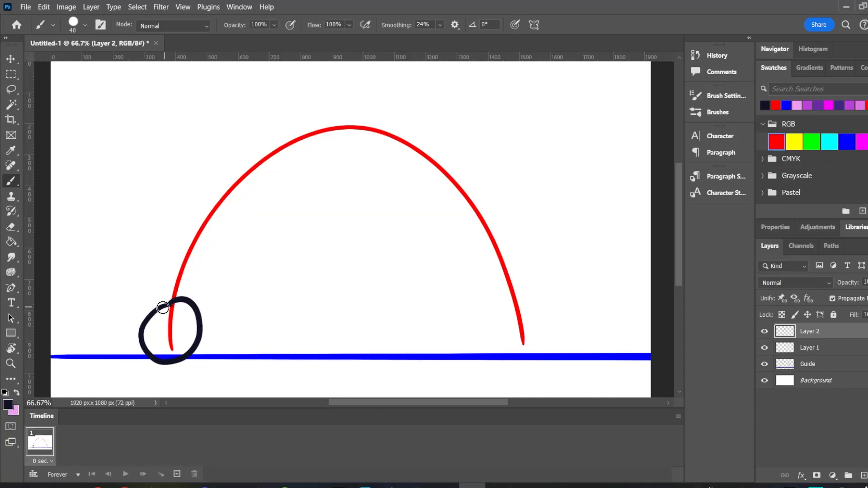
pyautogui.moveTo(166, 308)
pyautogui.mouseDown()
pyautogui.moveTo(198, 306)
pyautogui.moveTo(216, 320)
pyautogui.moveTo(215, 342)
pyautogui.moveTo(192, 360)
pyautogui.moveTo(159, 361)
pyautogui.moveTo(133, 348)
pyautogui.moveTo(132, 326)
pyautogui.moveTo(151, 310)
pyautogui.moveTo(183, 305)
pyautogui.mouseUp()
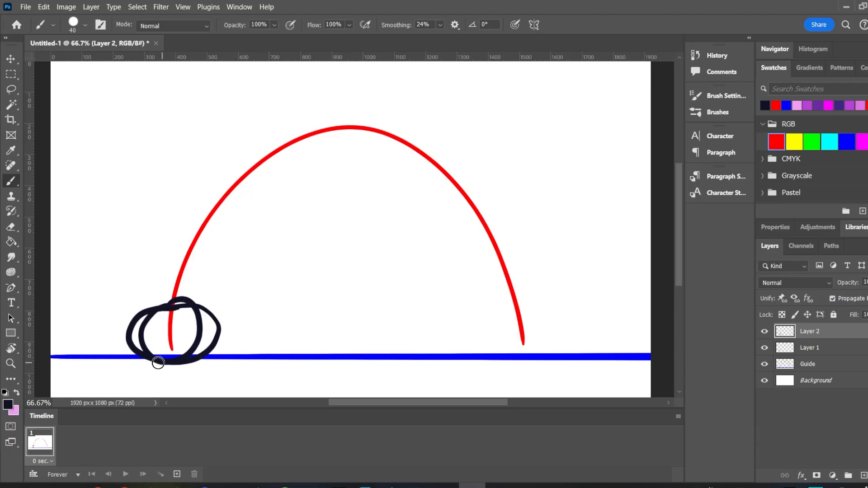
pyautogui.moveTo(158, 363); pyautogui.dragTo(185, 367)
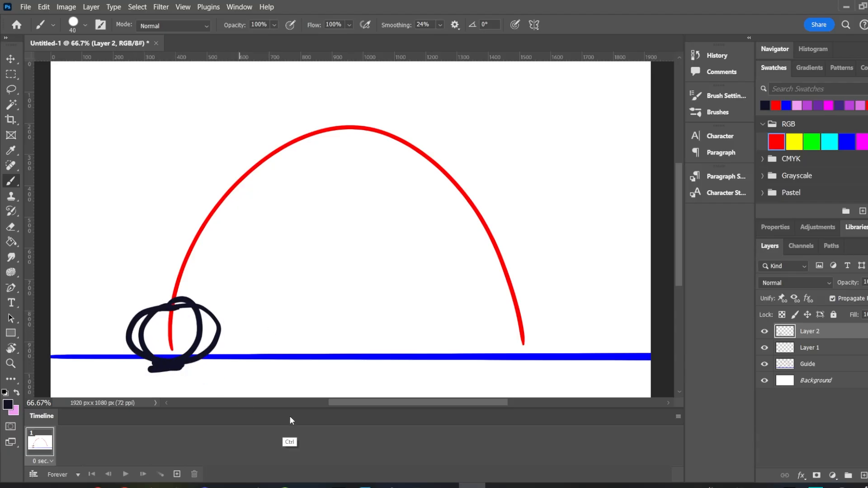
pyautogui.hotkey('ctrl', 'z')
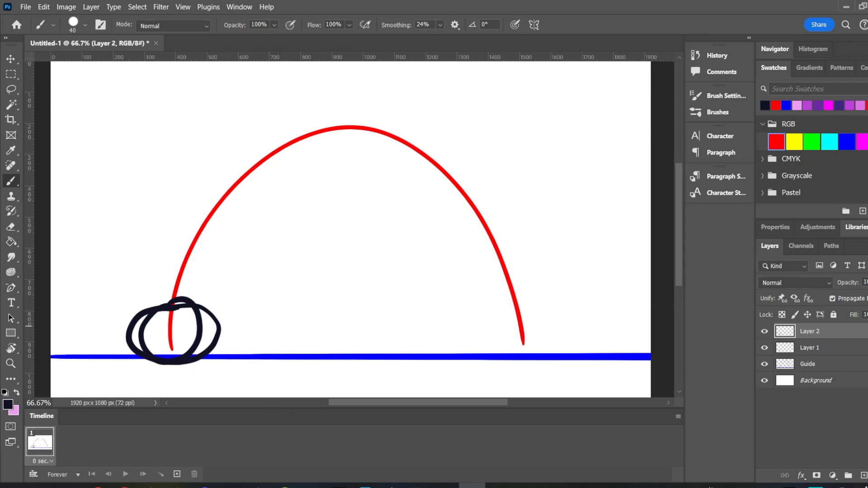
pyautogui.click(864, 476)
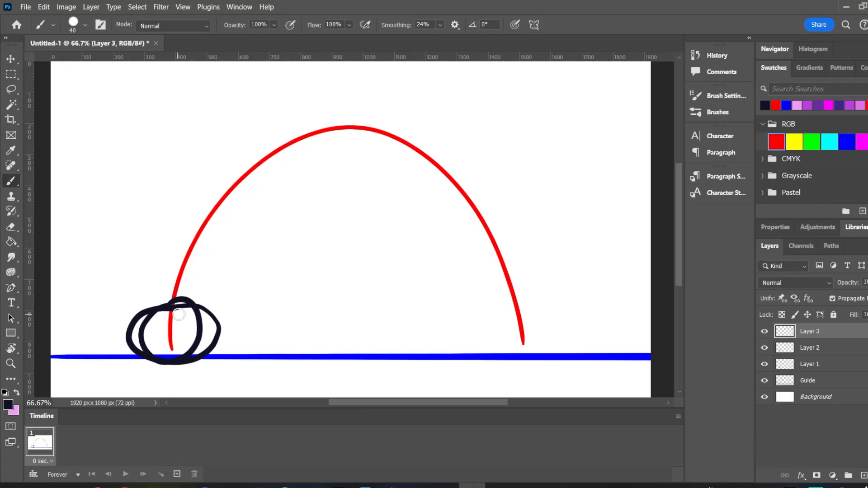
pyautogui.moveTo(173, 315)
pyautogui.mouseDown()
pyautogui.moveTo(131, 323)
pyautogui.moveTo(120, 335)
pyautogui.moveTo(152, 361)
pyautogui.moveTo(185, 360)
pyautogui.moveTo(231, 336)
pyautogui.moveTo(215, 319)
pyautogui.moveTo(144, 323)
pyautogui.mouseUp()
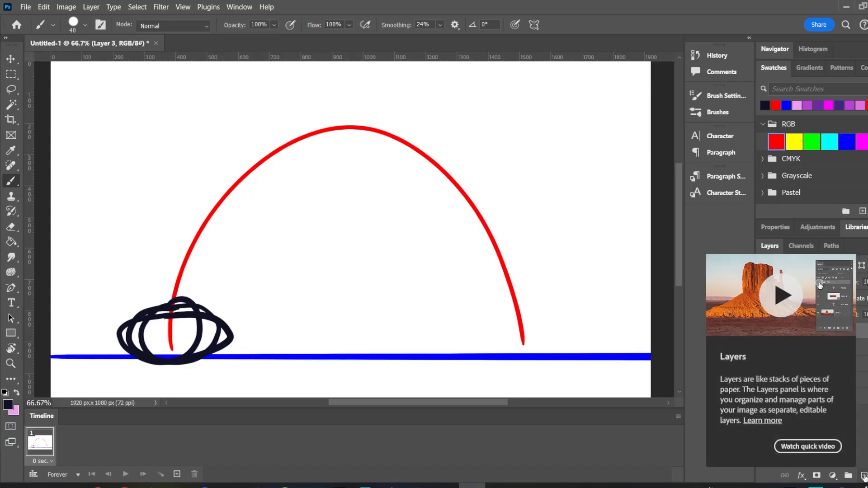
# Paint two stretched ovals end to end up the arc's rising side, each on its own new layer
pyautogui.click(864, 477)
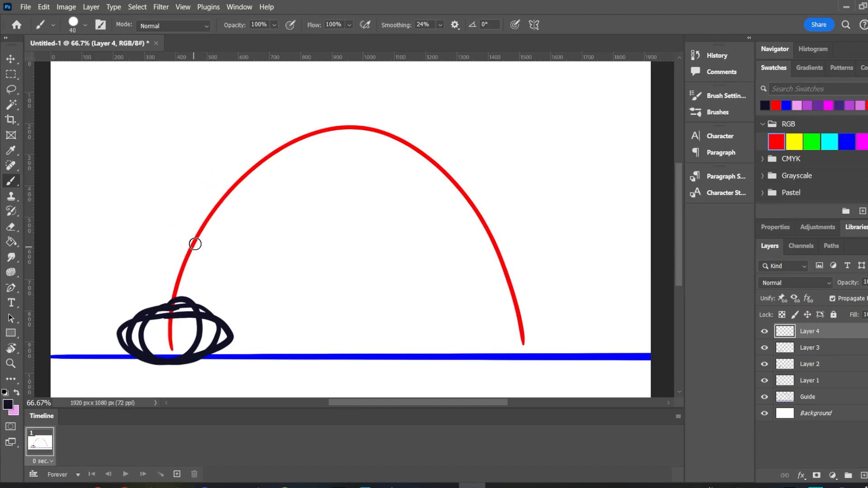
pyautogui.moveTo(192, 231)
pyautogui.mouseDown()
pyautogui.moveTo(170, 265)
pyautogui.moveTo(164, 344)
pyautogui.moveTo(211, 262)
pyautogui.moveTo(194, 233)
pyautogui.mouseUp()
pyautogui.hotkey('ctrl', 'z')
pyautogui.moveTo(201, 223)
pyautogui.mouseDown()
pyautogui.moveTo(165, 258)
pyautogui.moveTo(183, 319)
pyautogui.moveTo(199, 225)
pyautogui.mouseUp()
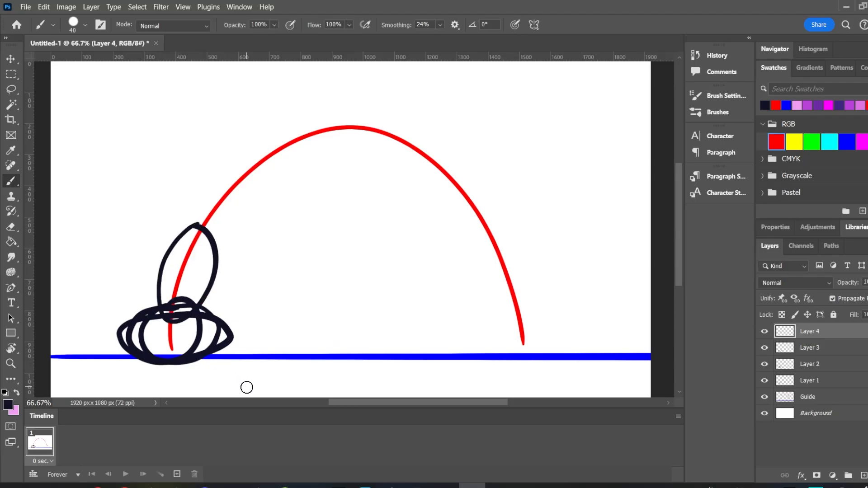
pyautogui.click(864, 476)
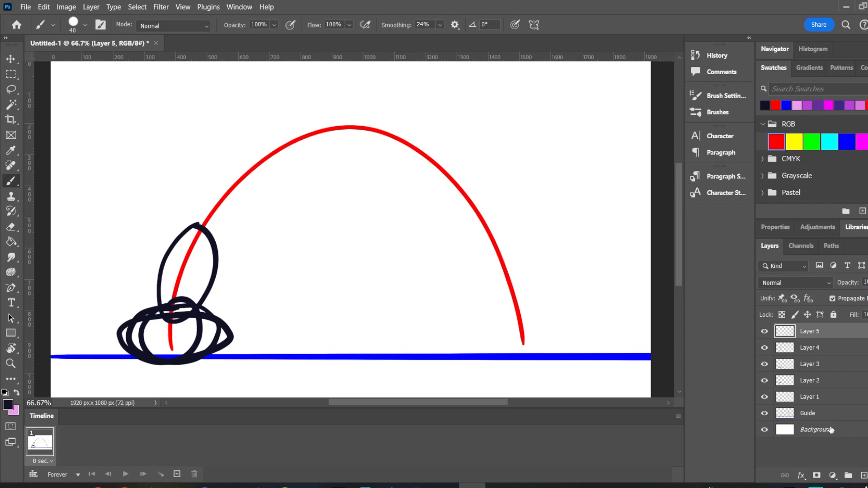
pyautogui.moveTo(271, 144)
pyautogui.mouseDown()
pyautogui.moveTo(226, 164)
pyautogui.moveTo(198, 207)
pyautogui.moveTo(219, 238)
pyautogui.moveTo(282, 185)
pyautogui.moveTo(257, 146)
pyautogui.mouseUp()
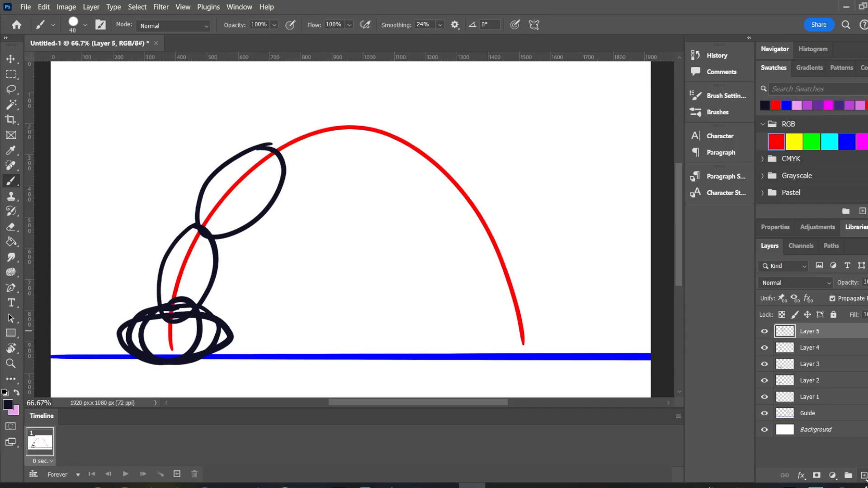
# Paint three overlapping round balls across the arc's peak, each on its own new layer
pyautogui.click(865, 477)
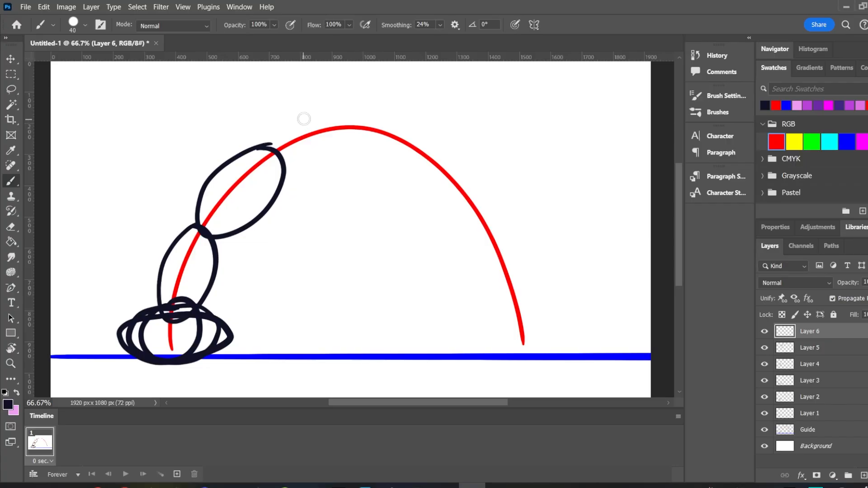
pyautogui.moveTo(303, 119)
pyautogui.mouseDown()
pyautogui.moveTo(271, 143)
pyautogui.moveTo(274, 170)
pyautogui.moveTo(315, 170)
pyautogui.moveTo(336, 136)
pyautogui.moveTo(297, 117)
pyautogui.mouseUp()
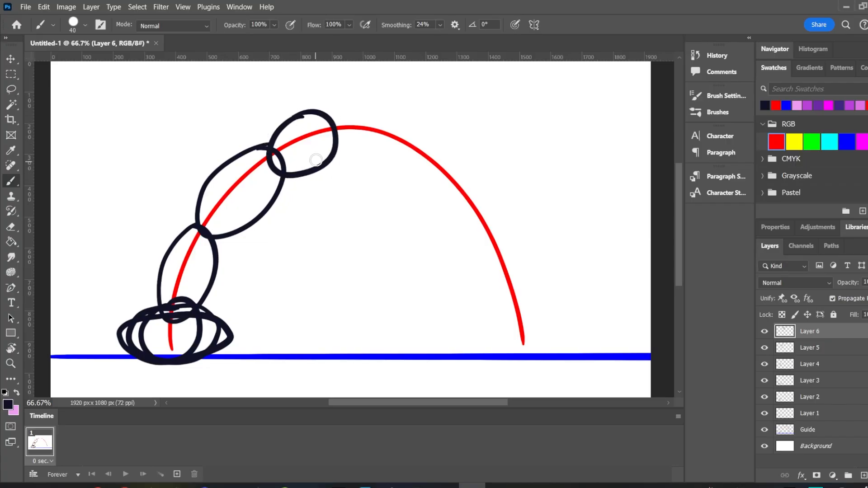
pyautogui.click(863, 476)
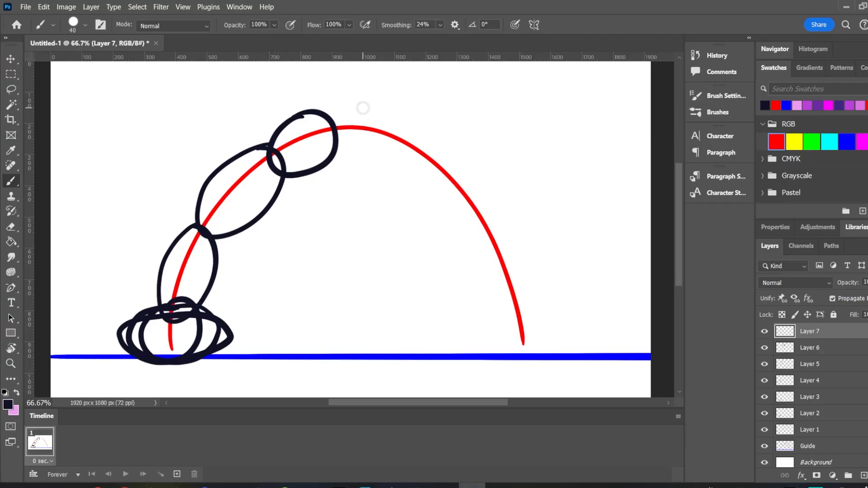
pyautogui.moveTo(367, 105)
pyautogui.mouseDown()
pyautogui.moveTo(321, 118)
pyautogui.moveTo(311, 146)
pyautogui.moveTo(333, 166)
pyautogui.moveTo(374, 152)
pyautogui.moveTo(360, 101)
pyautogui.mouseUp()
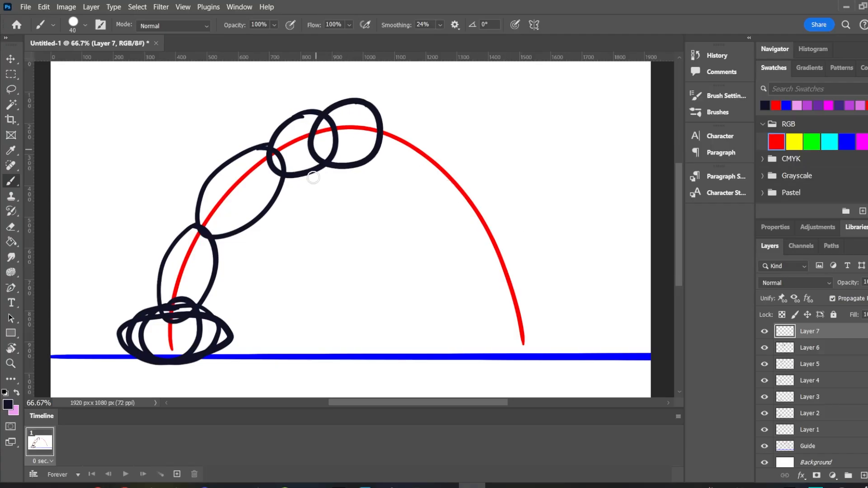
pyautogui.click(864, 475)
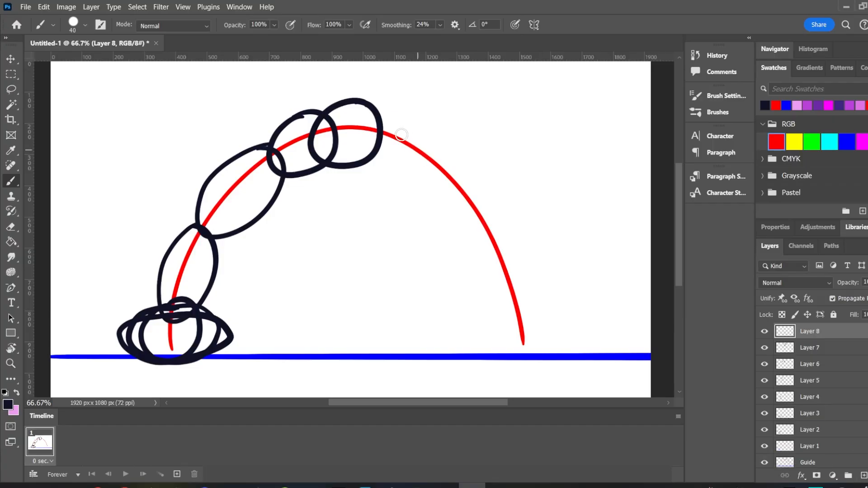
pyautogui.moveTo(406, 113)
pyautogui.mouseDown()
pyautogui.moveTo(374, 111)
pyautogui.moveTo(361, 142)
pyautogui.moveTo(390, 168)
pyautogui.moveTo(428, 153)
pyautogui.moveTo(392, 109)
pyautogui.mouseUp()
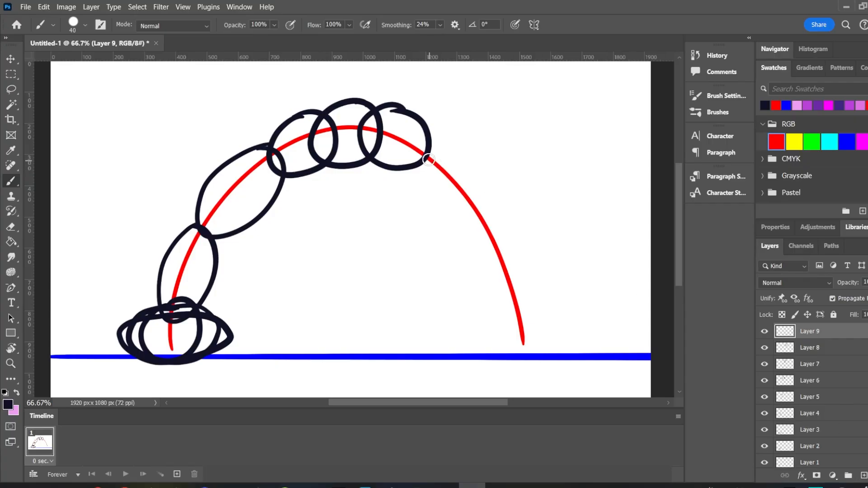
# Paint two stretched ovals end to end down the arc's falling side, each on its own layer
pyautogui.moveTo(432, 150)
pyautogui.mouseDown()
pyautogui.moveTo(413, 177)
pyautogui.moveTo(461, 226)
pyautogui.moveTo(450, 154)
pyautogui.moveTo(427, 153)
pyautogui.mouseUp()
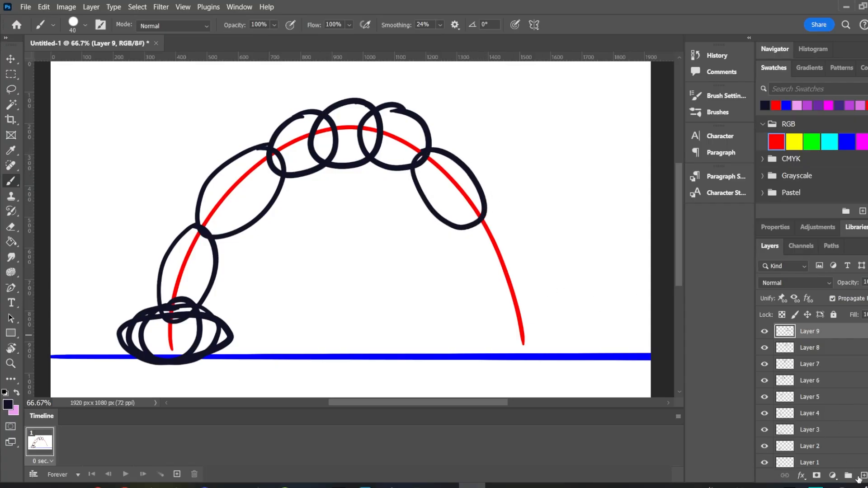
pyautogui.click(863, 476)
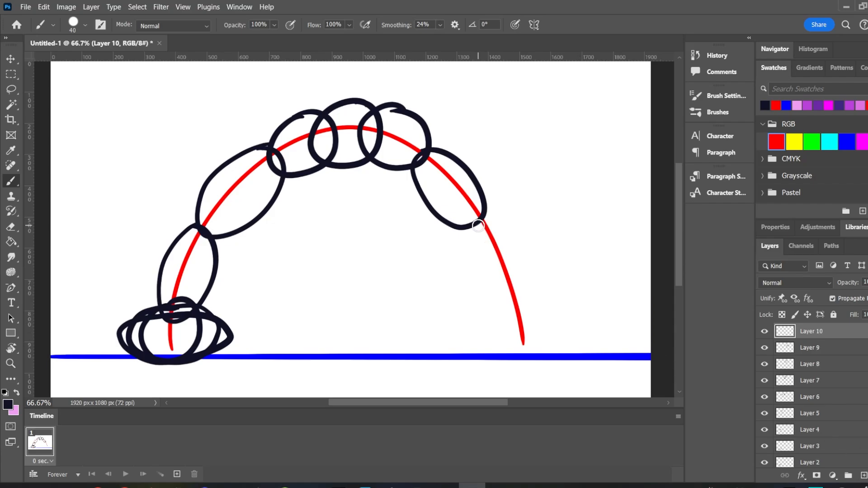
pyautogui.moveTo(478, 222)
pyautogui.mouseDown()
pyautogui.moveTo(467, 260)
pyautogui.moveTo(483, 303)
pyautogui.moveTo(519, 317)
pyautogui.moveTo(529, 272)
pyautogui.moveTo(481, 222)
pyautogui.mouseUp()
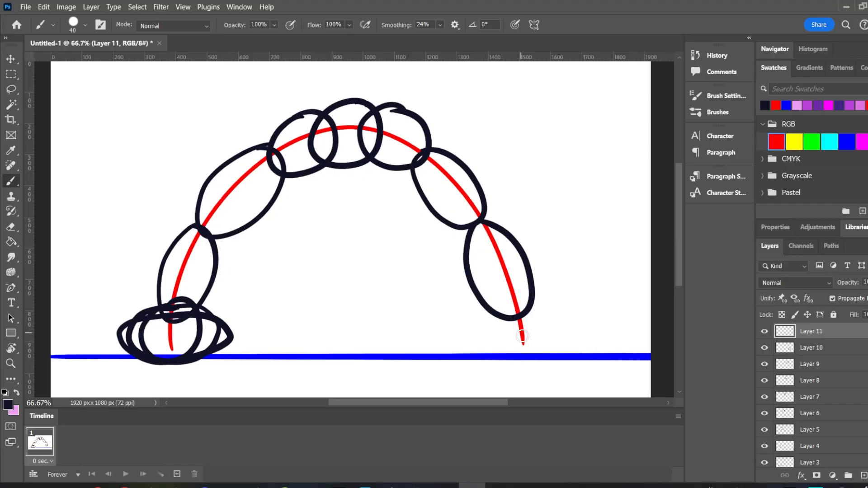
# Paint the landing ball at the arc's right foot on three separate layers: a wide flat ellipse, a narrower ellipse and a rounder ball
pyautogui.moveTo(524, 320)
pyautogui.mouseDown()
pyautogui.moveTo(485, 317)
pyautogui.moveTo(467, 329)
pyautogui.moveTo(468, 344)
pyautogui.moveTo(504, 363)
pyautogui.moveTo(558, 358)
pyautogui.moveTo(562, 331)
pyautogui.moveTo(520, 316)
pyautogui.mouseUp()
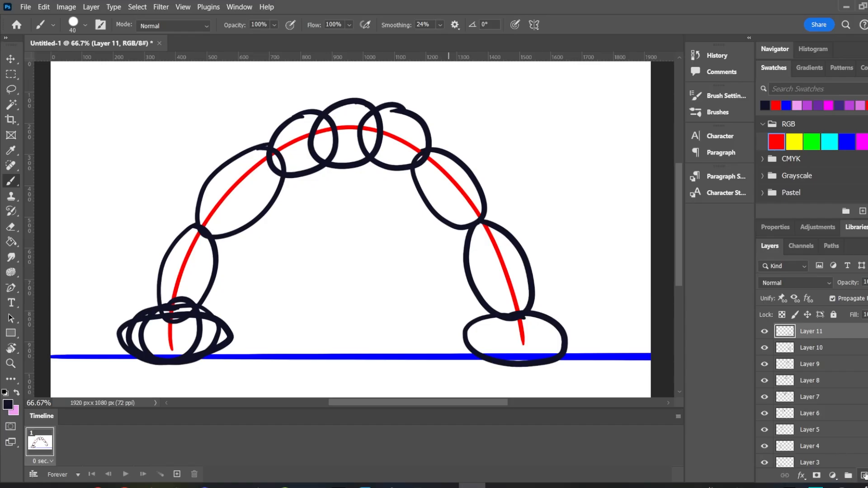
pyautogui.click(864, 476)
pyautogui.moveTo(524, 306); pyautogui.dragTo(488, 315)
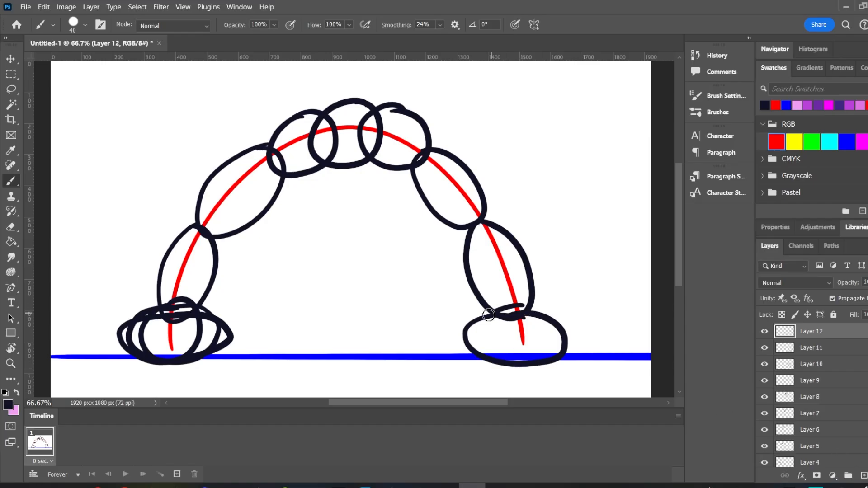
pyautogui.hotkey('ctrl', 'z')
pyautogui.moveTo(521, 305)
pyautogui.mouseDown()
pyautogui.moveTo(473, 329)
pyautogui.moveTo(478, 353)
pyautogui.moveTo(511, 365)
pyautogui.moveTo(546, 360)
pyautogui.moveTo(554, 332)
pyautogui.moveTo(530, 302)
pyautogui.moveTo(488, 324)
pyautogui.moveTo(584, 359)
pyautogui.moveTo(509, 307)
pyautogui.moveTo(477, 325)
pyautogui.moveTo(478, 347)
pyautogui.moveTo(503, 363)
pyautogui.moveTo(541, 361)
pyautogui.moveTo(557, 342)
pyautogui.moveTo(544, 315)
pyautogui.moveTo(504, 311)
pyautogui.mouseUp()
pyautogui.hotkey('ctrl', 'z')
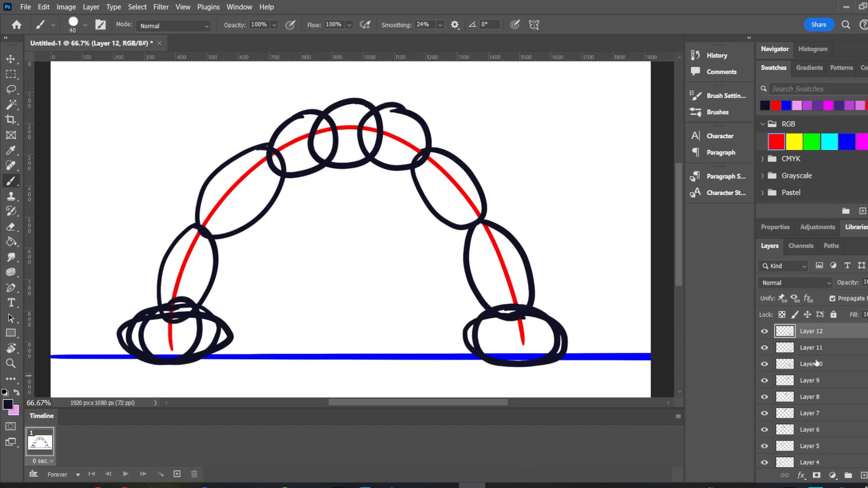
pyautogui.click(863, 476)
pyautogui.moveTo(519, 300)
pyautogui.mouseDown()
pyautogui.moveTo(487, 324)
pyautogui.moveTo(520, 362)
pyautogui.moveTo(529, 299)
pyautogui.moveTo(493, 302)
pyautogui.moveTo(509, 296)
pyautogui.moveTo(500, 362)
pyautogui.moveTo(548, 319)
pyautogui.moveTo(516, 296)
pyautogui.moveTo(484, 325)
pyautogui.moveTo(542, 355)
pyautogui.moveTo(516, 299)
pyautogui.mouseUp()
pyautogui.hotkey('ctrl', 'z')
pyautogui.hotkey('ctrl', 'z')
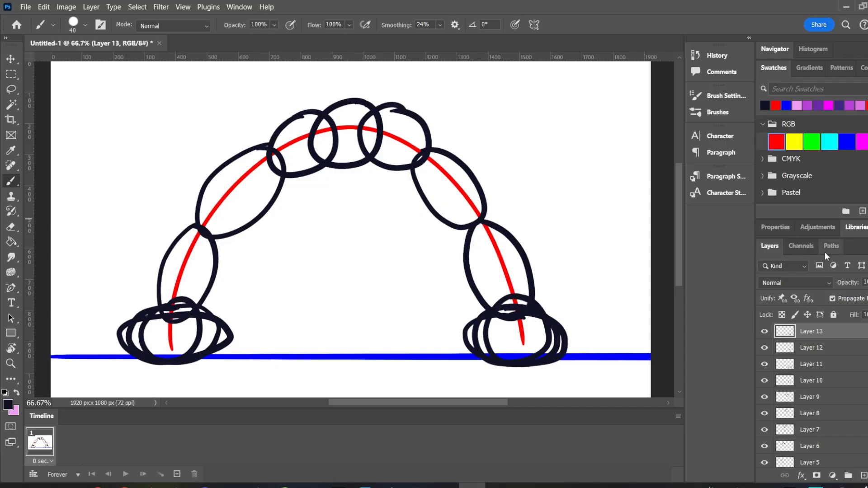
# Hide Layers 2 to 13 so that the first frame shows only the Layer 1 ball with the guide
pyautogui.moveTo(765, 333); pyautogui.dragTo(765, 446)
pyautogui.scroll(-3, 814, 386)
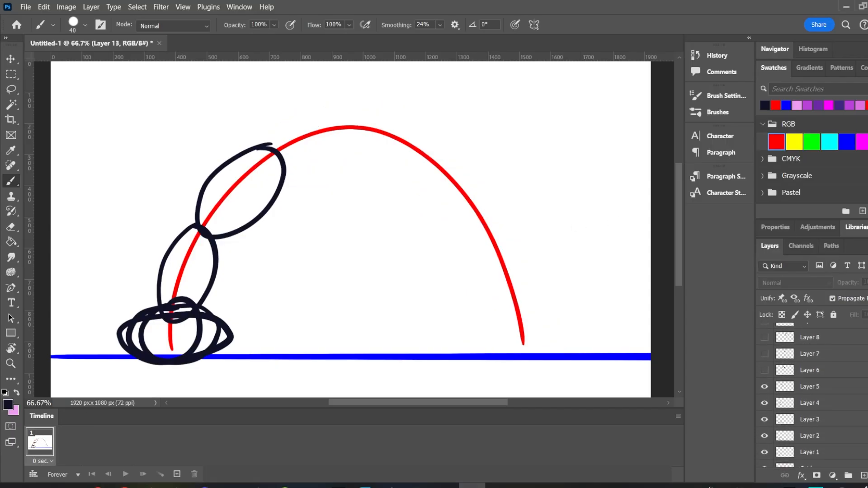
pyautogui.moveTo(765, 375); pyautogui.dragTo(765, 423)
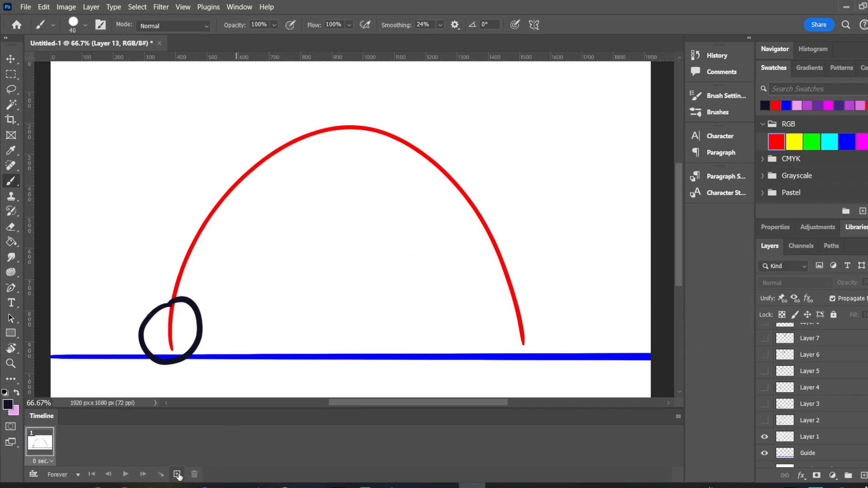
# Add frames 2 and 3 to the timeline, showing only the Layer 2 ball and the Layer 3 ball respectively with the guide
pyautogui.click(177, 474)
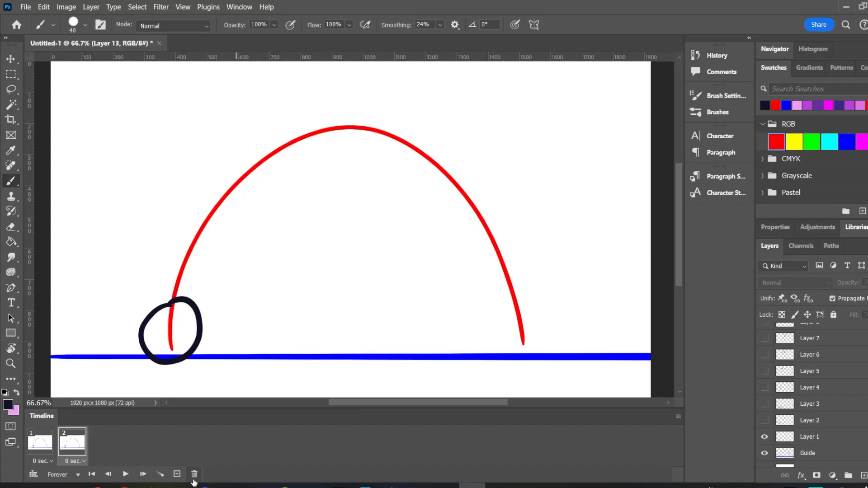
pyautogui.click(766, 439)
pyautogui.click(765, 420)
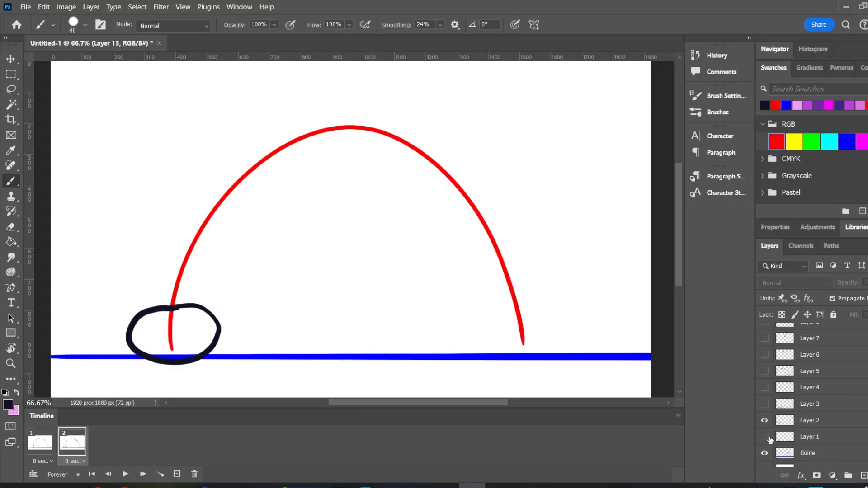
pyautogui.click(177, 474)
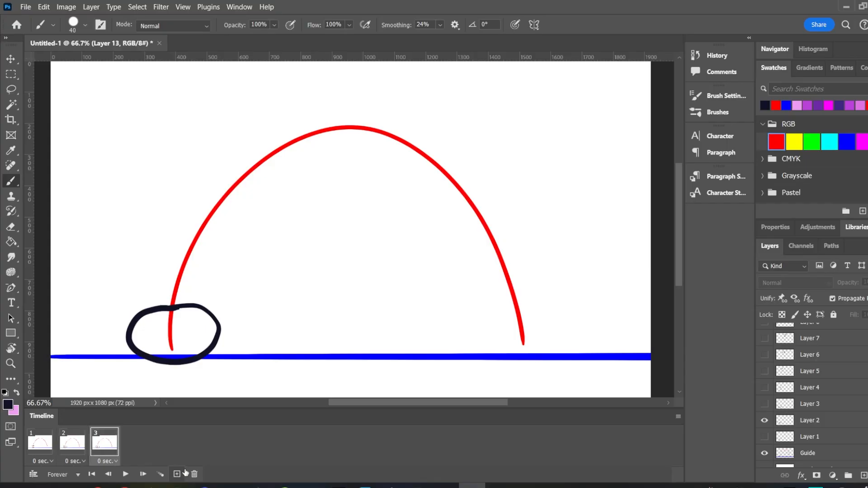
pyautogui.click(765, 422)
pyautogui.click(765, 404)
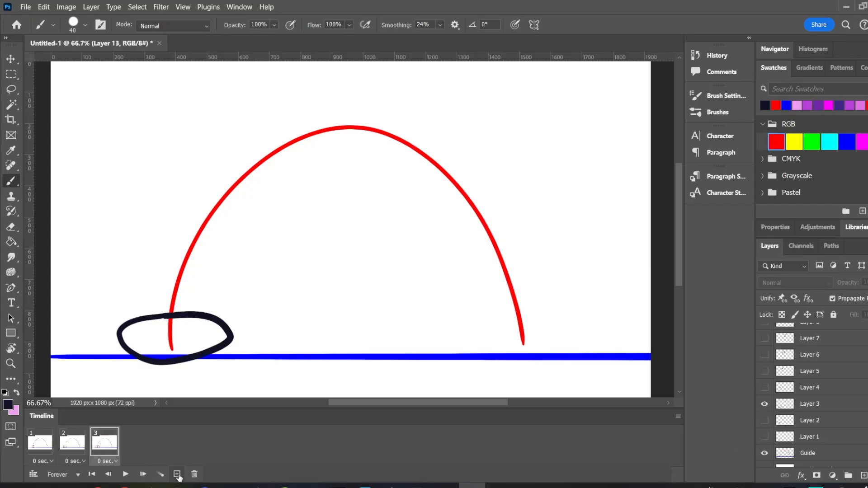
# Add frames 4 and 5 with the rising stretched balls, showing only Layer 4 and Layer 5 respectively over the guide
pyautogui.click(178, 475)
pyautogui.click(764, 404)
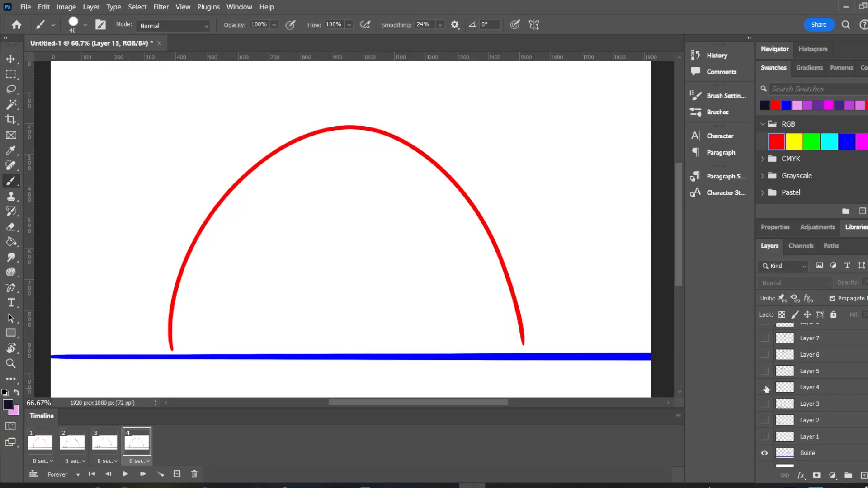
pyautogui.click(765, 388)
pyautogui.click(178, 475)
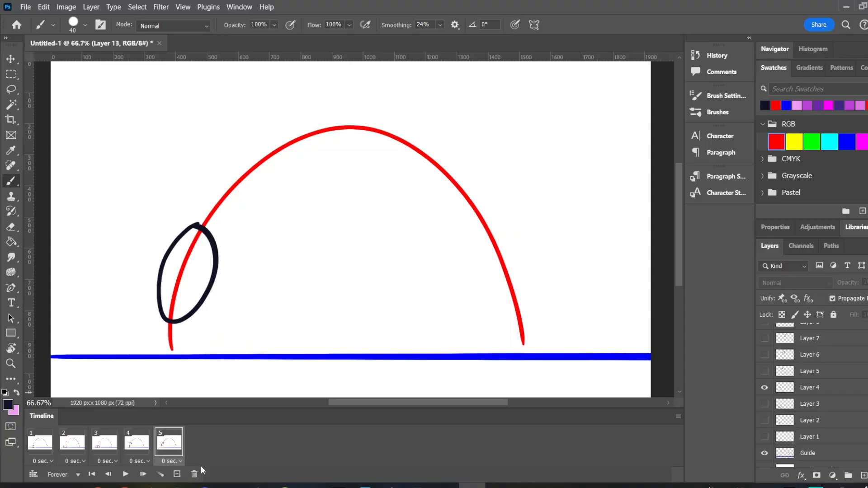
pyautogui.click(765, 388)
pyautogui.click(765, 371)
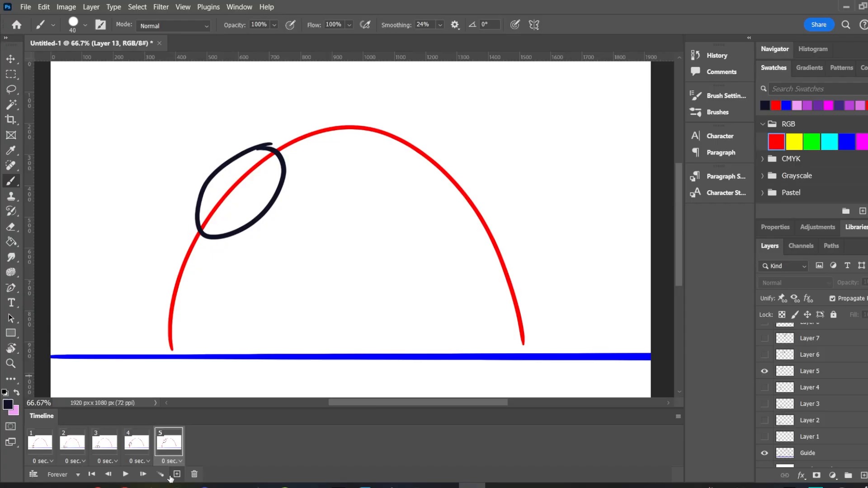
# Add frames 6 and 7 for the ball reaching the arc's peak, showing only Layer 6 and Layer 7 respectively over the guide
pyautogui.click(177, 475)
pyautogui.click(765, 371)
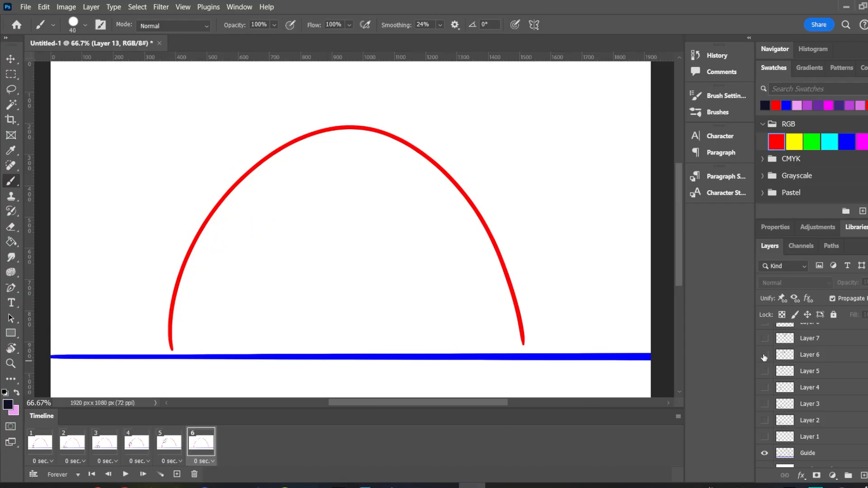
pyautogui.click(765, 355)
pyautogui.click(177, 475)
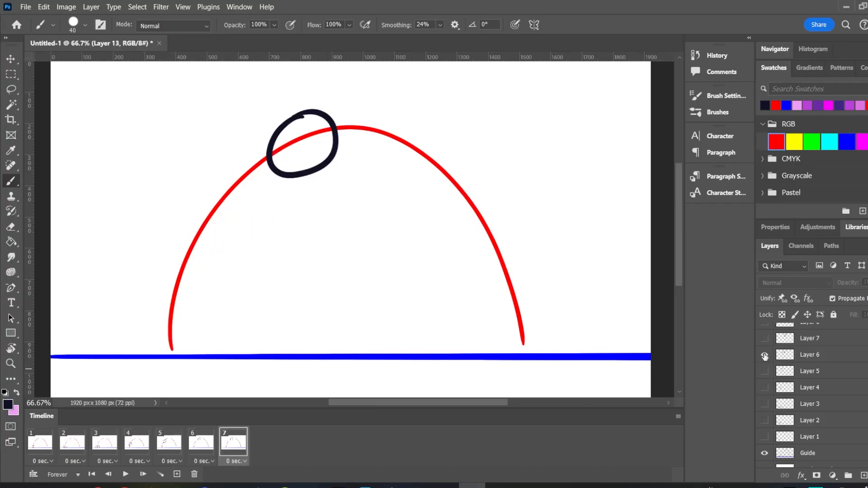
pyautogui.click(764, 356)
pyautogui.click(765, 339)
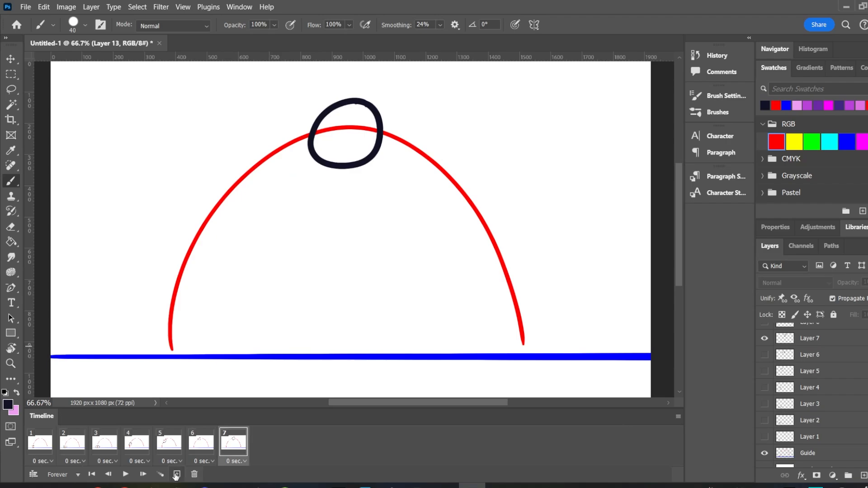
# Add frames 8 and 9 for the ball starting down the arc, showing only Layer 8 and Layer 9 respectively over the guide
pyautogui.click(178, 475)
pyautogui.scroll(3, 810, 393)
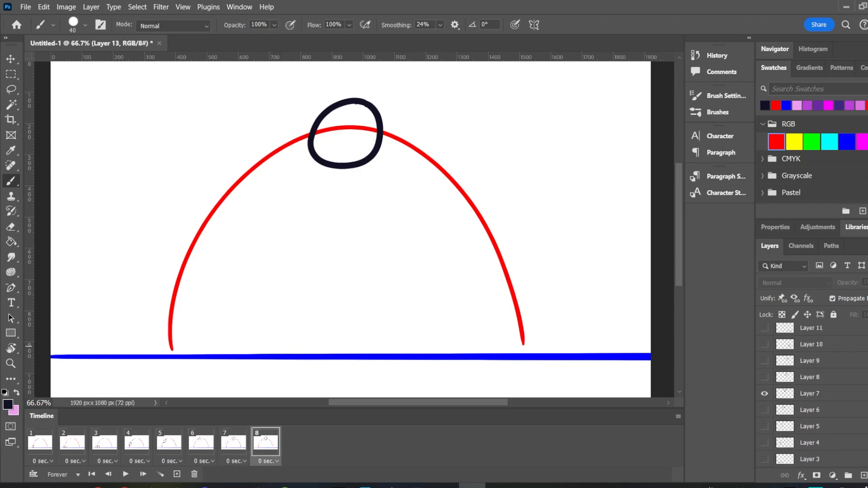
pyautogui.click(765, 395)
pyautogui.click(765, 378)
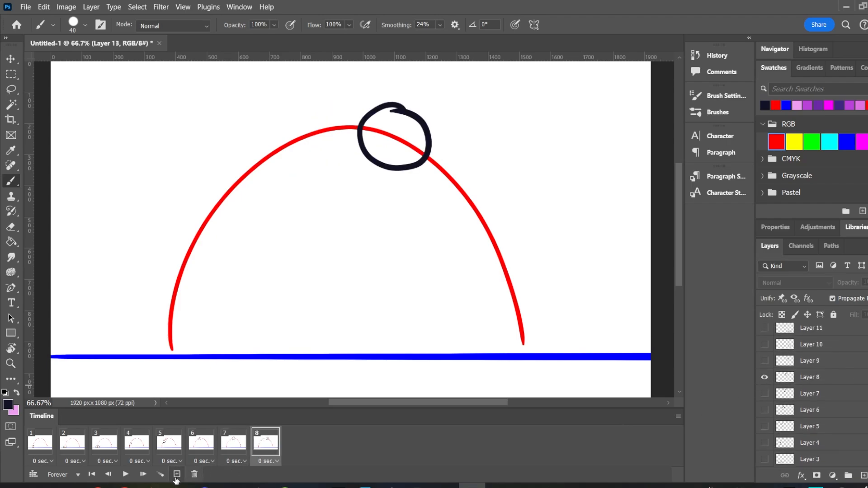
pyautogui.click(177, 475)
pyautogui.click(765, 377)
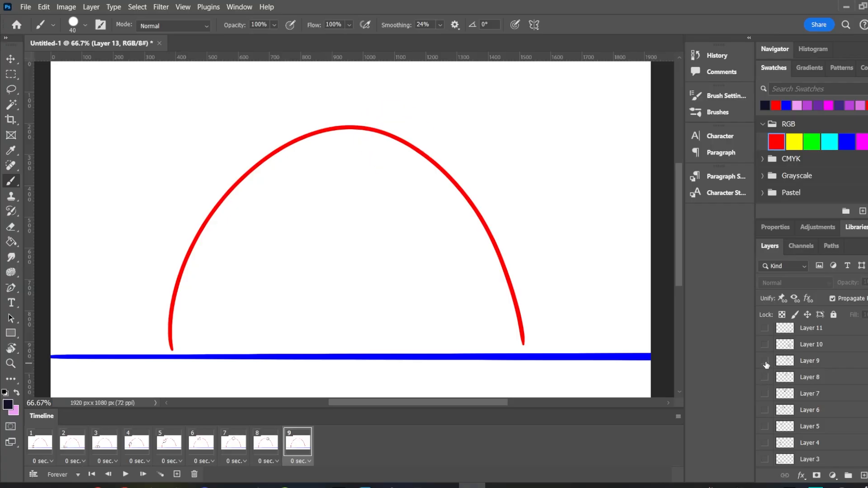
pyautogui.click(765, 361)
# Add frames 10 and 11 for the fall and the flat landing, showing only Layer 10 and Layer 11 respectively over the guide
pyautogui.click(177, 475)
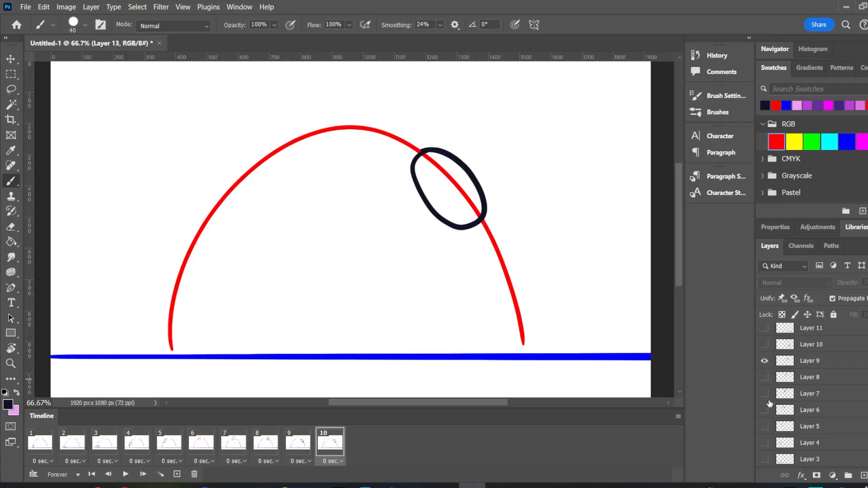
pyautogui.click(765, 361)
pyautogui.click(765, 345)
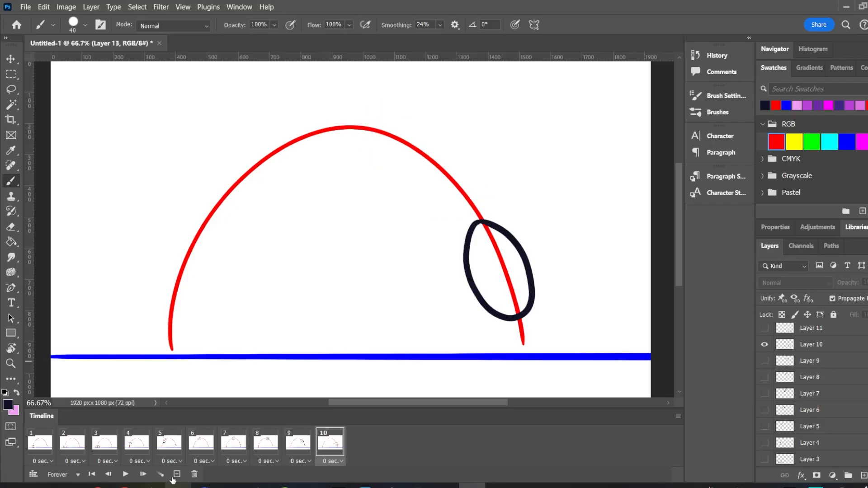
pyautogui.click(177, 474)
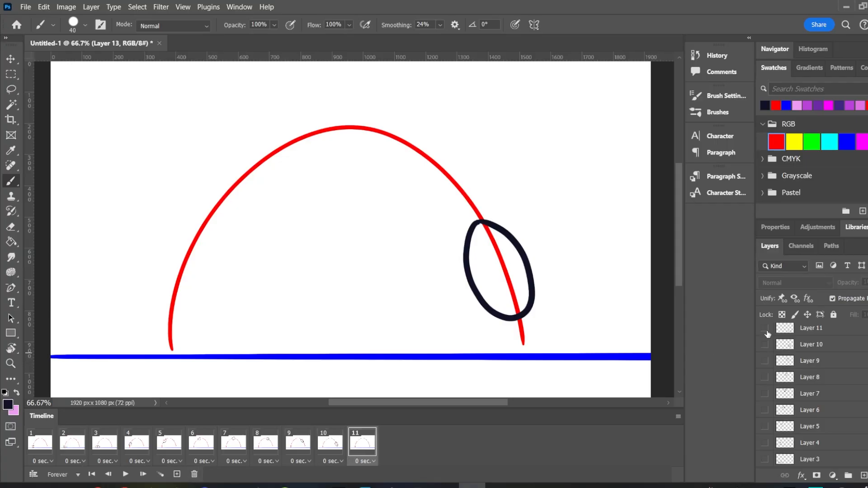
pyautogui.click(765, 345)
pyautogui.click(765, 328)
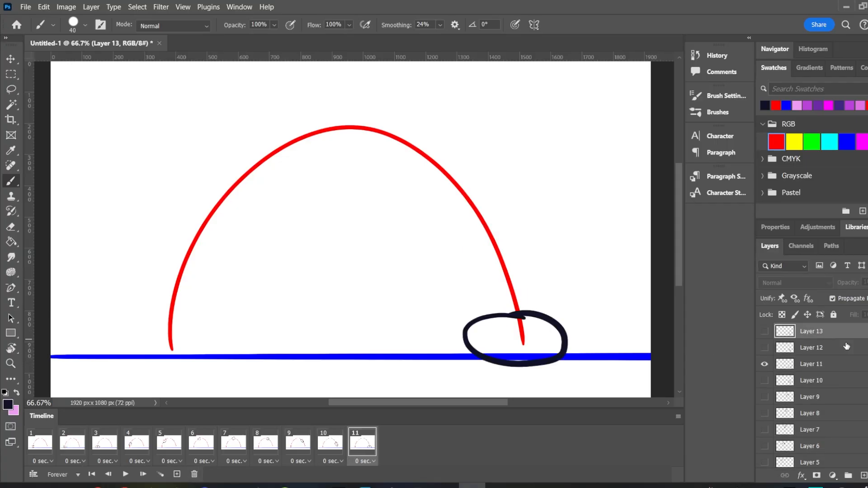
# Add frames 12 and 13 for the ball regaining its round shape, showing only Layer 12 and Layer 13 respectively over the guide
pyautogui.click(177, 475)
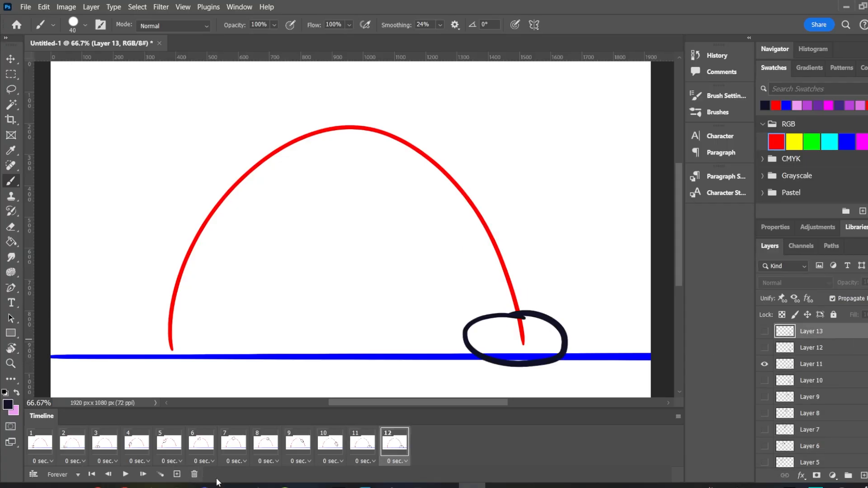
pyautogui.click(765, 348)
pyautogui.click(765, 364)
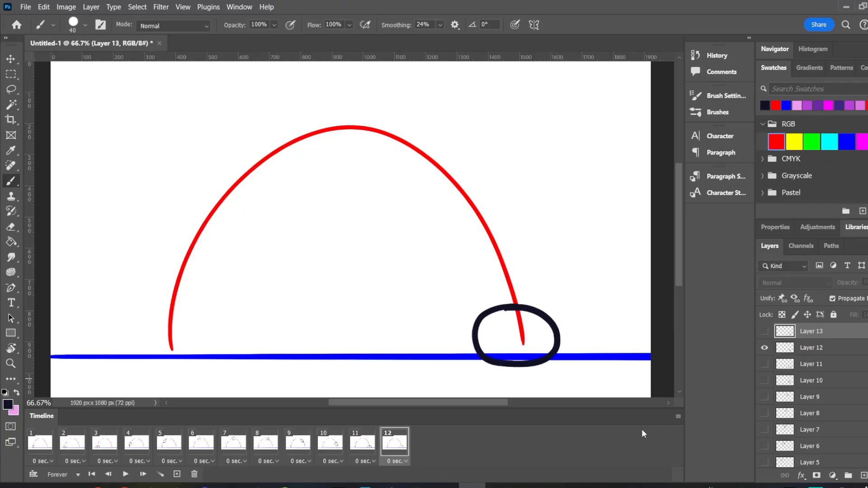
pyautogui.click(177, 474)
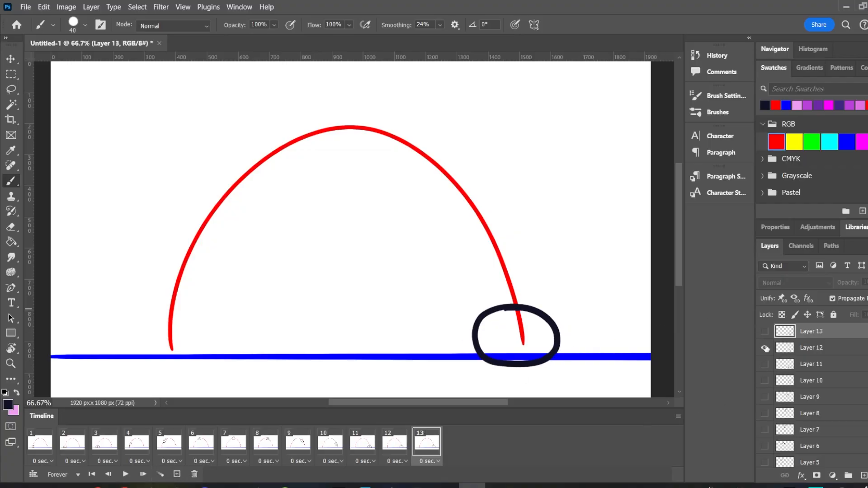
pyautogui.click(764, 348)
pyautogui.click(765, 331)
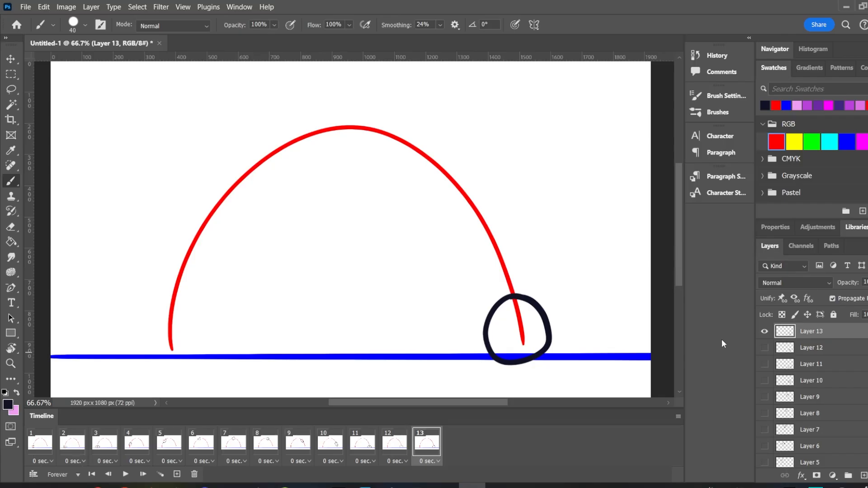
# Play the frame animation to check the bounce, and stop the playback
pyautogui.click(125, 475)
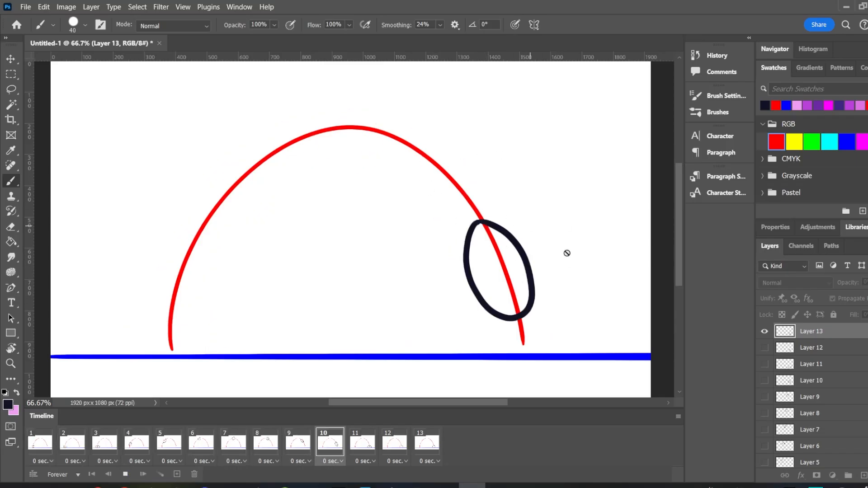
pyautogui.click(126, 475)
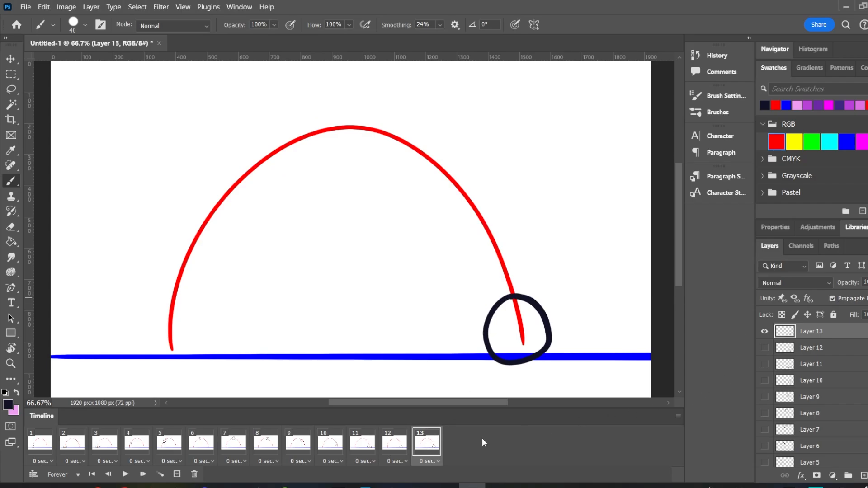
# Add frames 14 and 15 to begin the return bounce, showing only Layer 12 and Layer 11 respectively over the guide
pyautogui.click(177, 474)
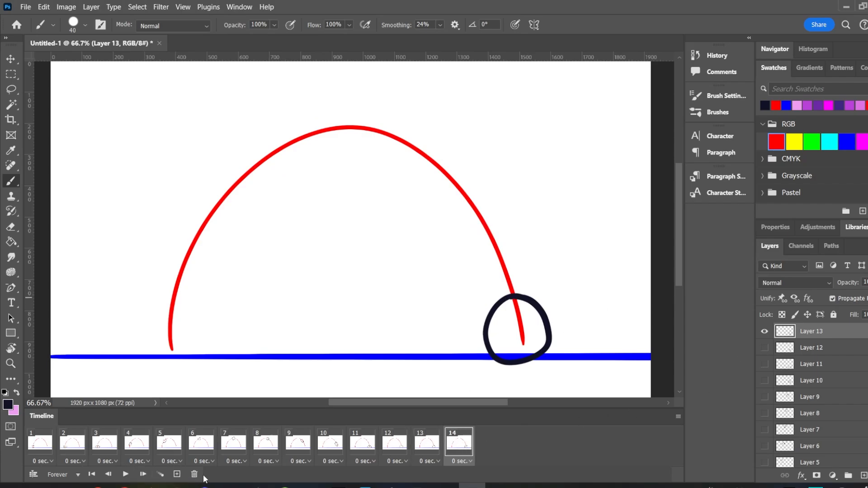
pyautogui.click(765, 332)
pyautogui.click(764, 347)
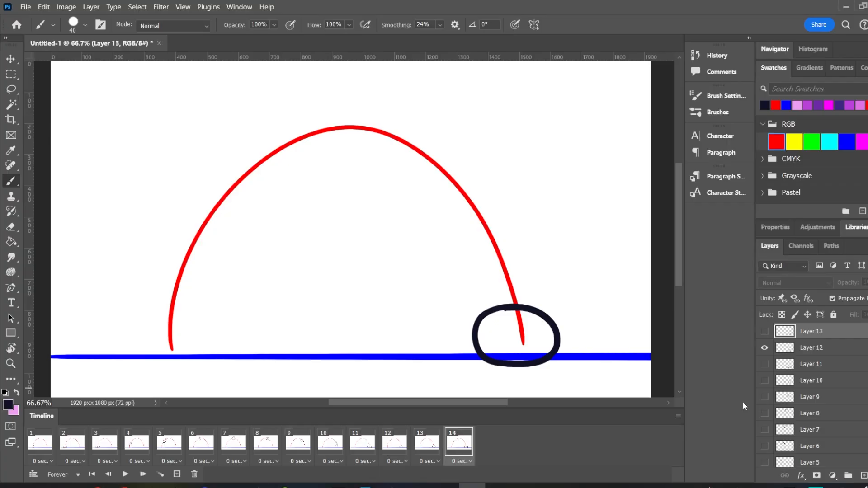
pyautogui.click(177, 474)
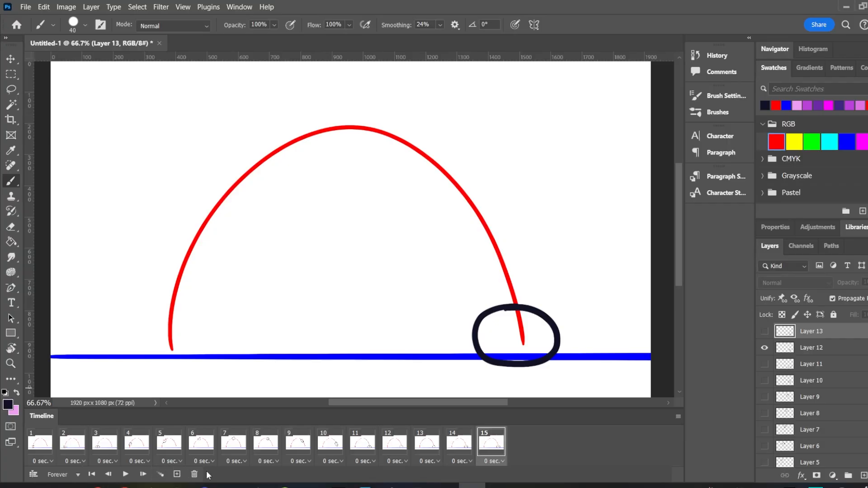
pyautogui.click(764, 347)
pyautogui.click(765, 365)
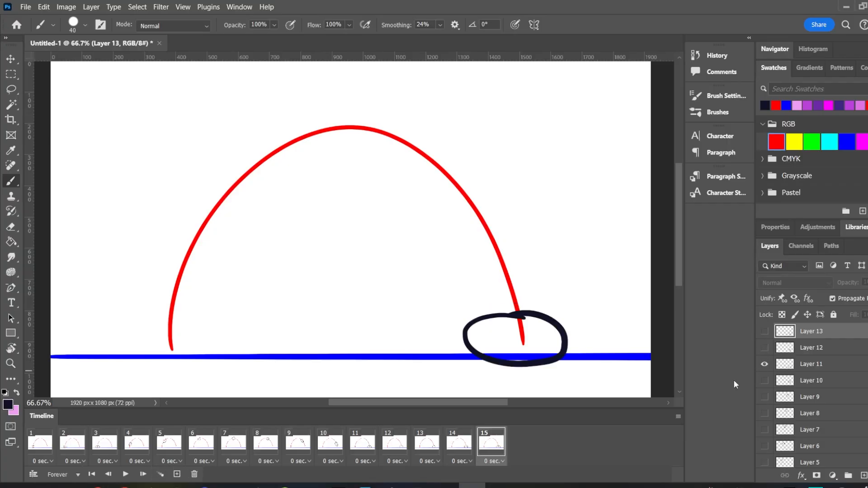
# Add frames 16 and 17 for the ball going back up the arc, showing only Layer 10 and Layer 9 respectively over the guide
pyautogui.click(177, 474)
pyautogui.click(765, 364)
pyautogui.click(765, 381)
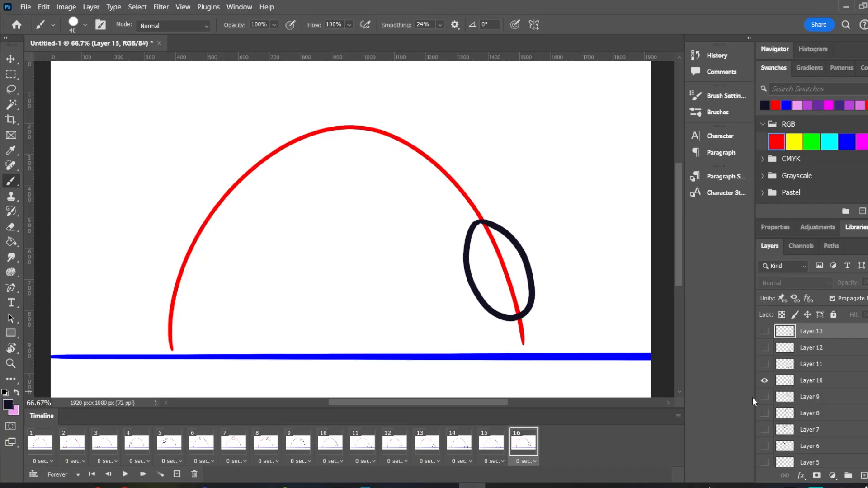
pyautogui.click(176, 475)
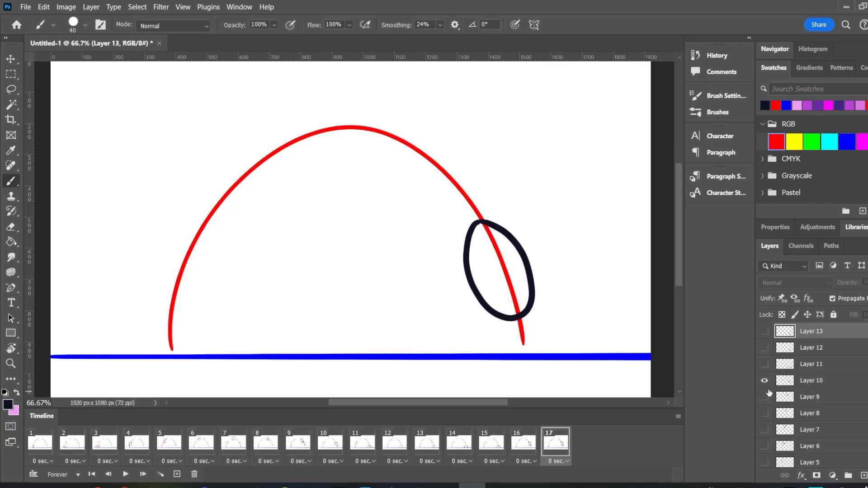
pyautogui.click(765, 380)
pyautogui.click(765, 396)
# Add frames 18 and 19 for the returning ball at the arc's peak, showing only Layer 8 and Layer 7 respectively over the guide
pyautogui.click(177, 475)
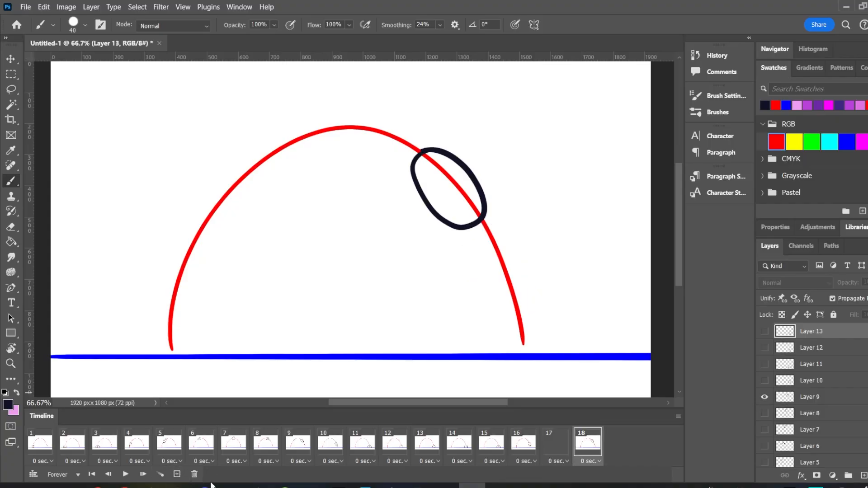
pyautogui.click(765, 397)
pyautogui.click(765, 413)
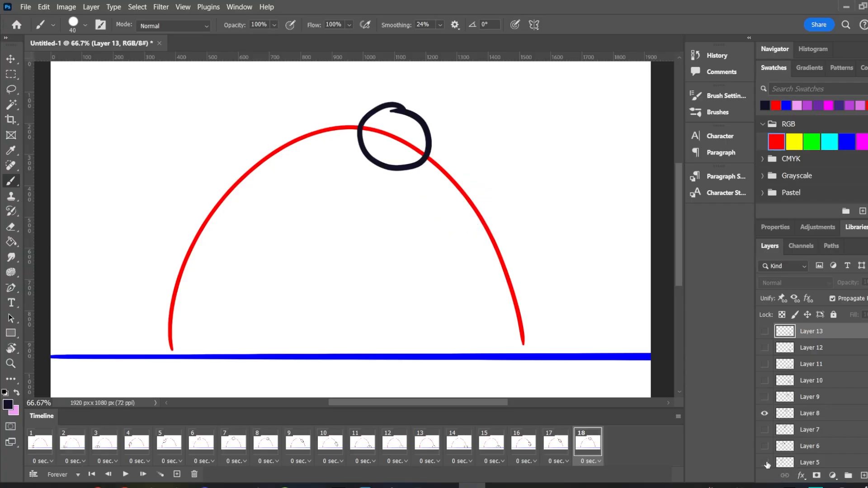
pyautogui.click(177, 474)
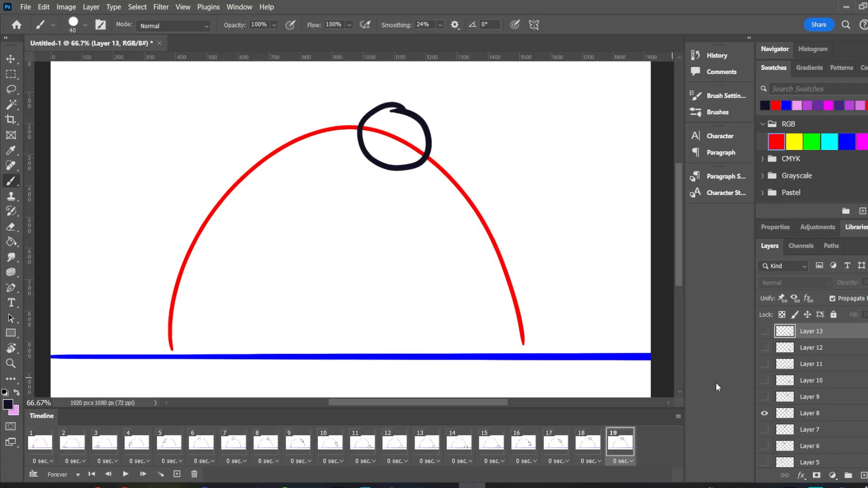
pyautogui.click(765, 413)
pyautogui.click(765, 430)
# Add frames 20 and 21 for the ball descending the arc's left side, showing only Layer 6 and Layer 5 respectively over the guide
pyautogui.click(177, 474)
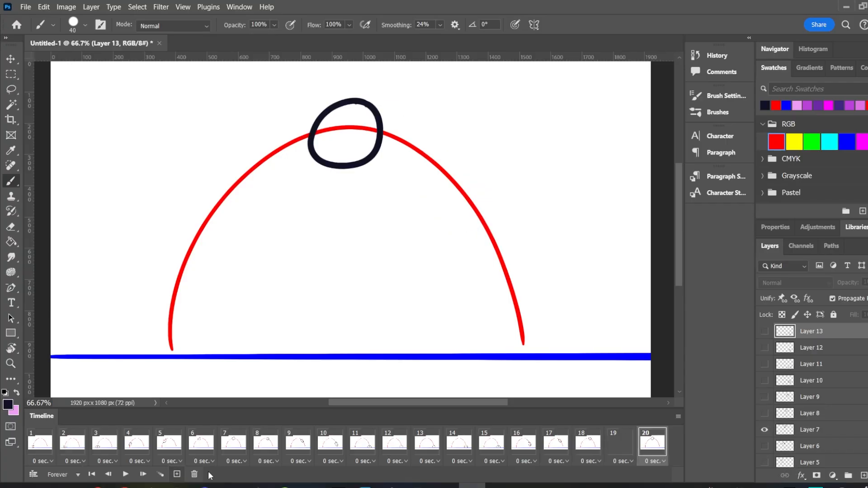
pyautogui.scroll(-3, 796, 394)
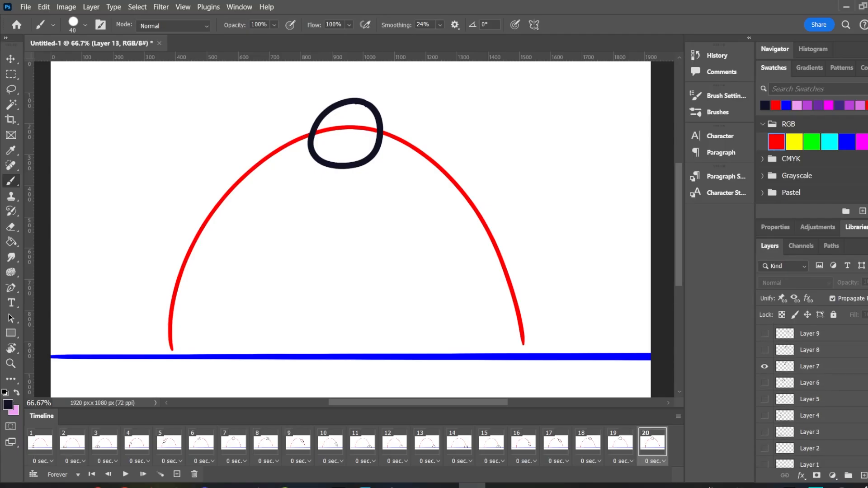
pyautogui.click(765, 360)
pyautogui.click(765, 376)
pyautogui.click(177, 474)
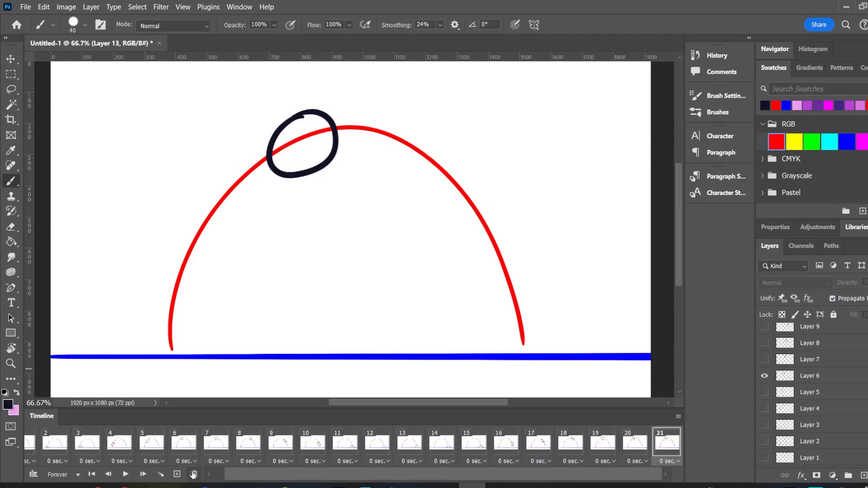
pyautogui.click(765, 392)
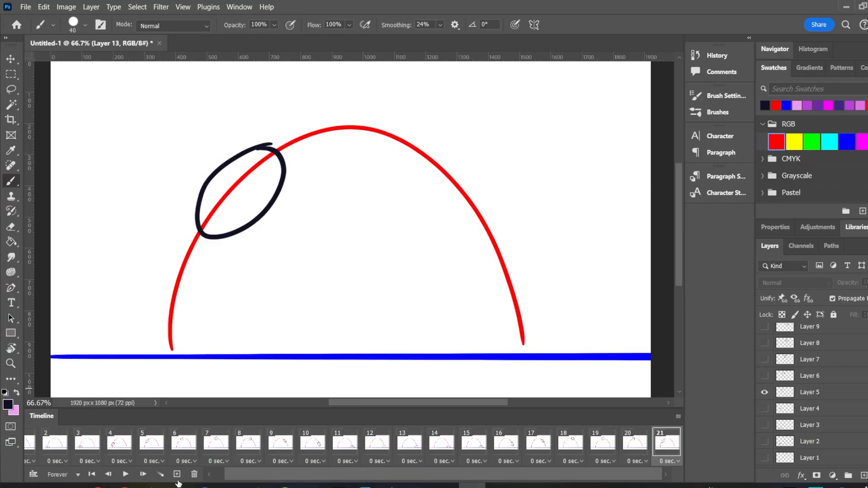
# Add frames 22 and 23 for the ball landing at the arc's left end, showing only Layer 4 and Layer 3 respectively
pyautogui.click(177, 475)
pyautogui.click(765, 393)
pyautogui.click(765, 409)
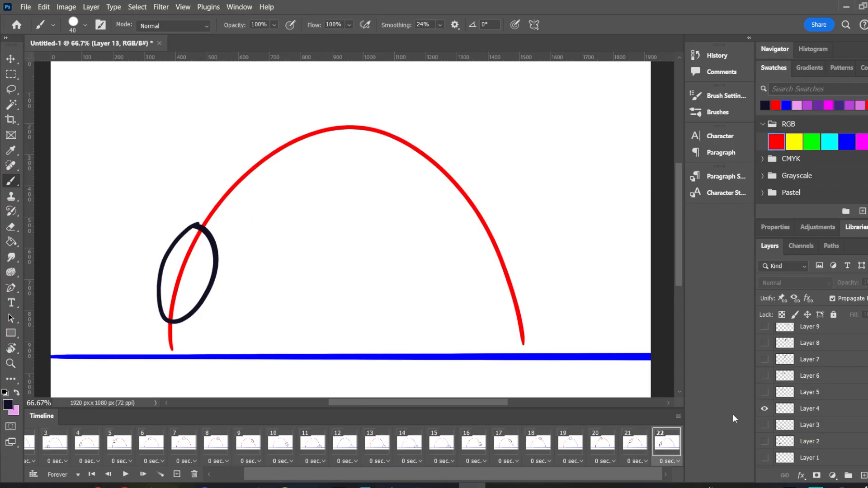
pyautogui.click(176, 474)
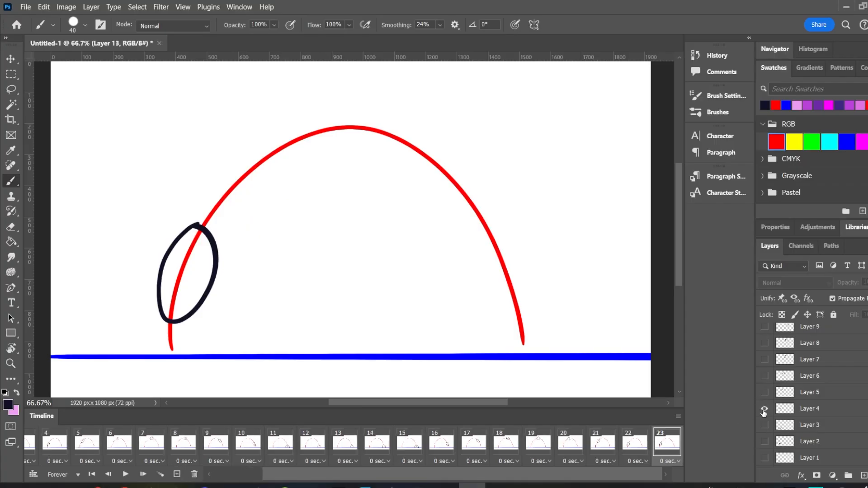
pyautogui.click(764, 409)
pyautogui.click(765, 425)
# Add frame 24 to close the loop, showing only Layer 2 over the guide
pyautogui.click(177, 474)
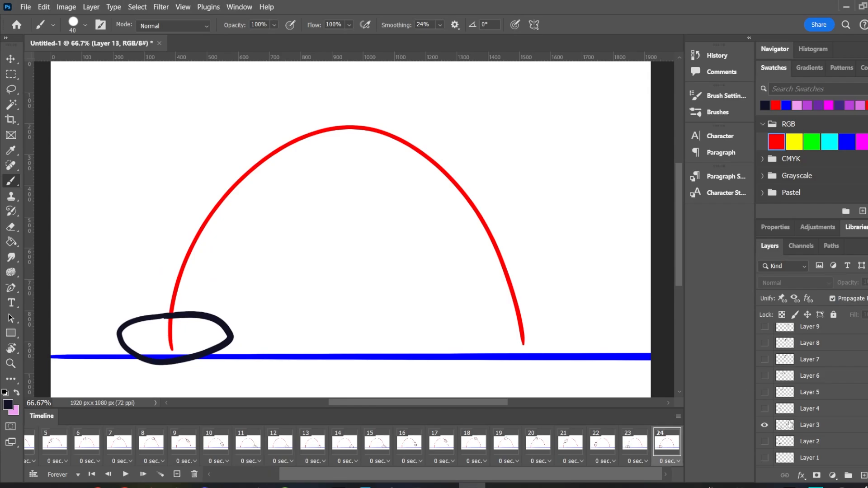
pyautogui.click(765, 425)
pyautogui.click(764, 441)
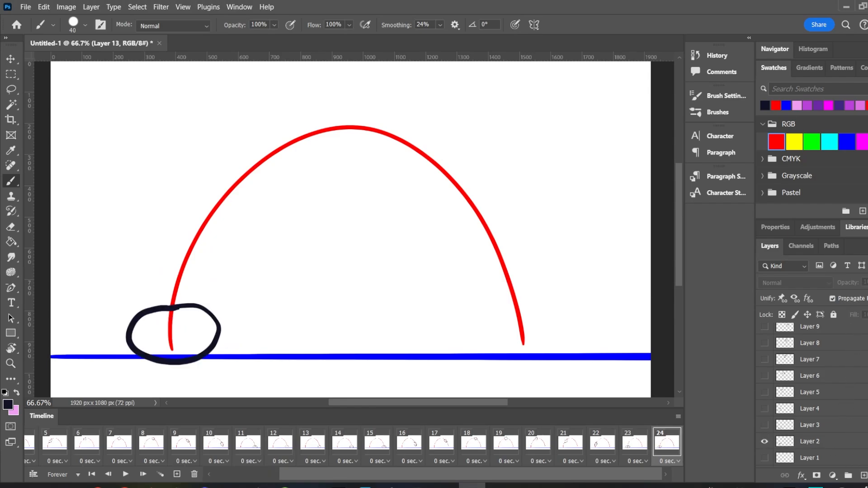
# Play the complete forward-and-back bounce animation to check the loop, and stop the playback
pyautogui.scroll(-2, 810, 394)
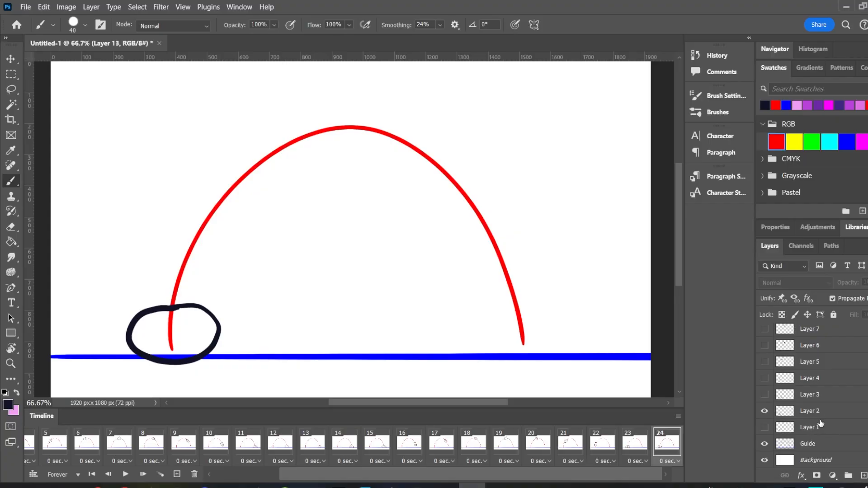
pyautogui.moveTo(437, 476)
pyautogui.mouseDown()
pyautogui.moveTo(450, 476)
pyautogui.moveTo(436, 476)
pyautogui.mouseUp()
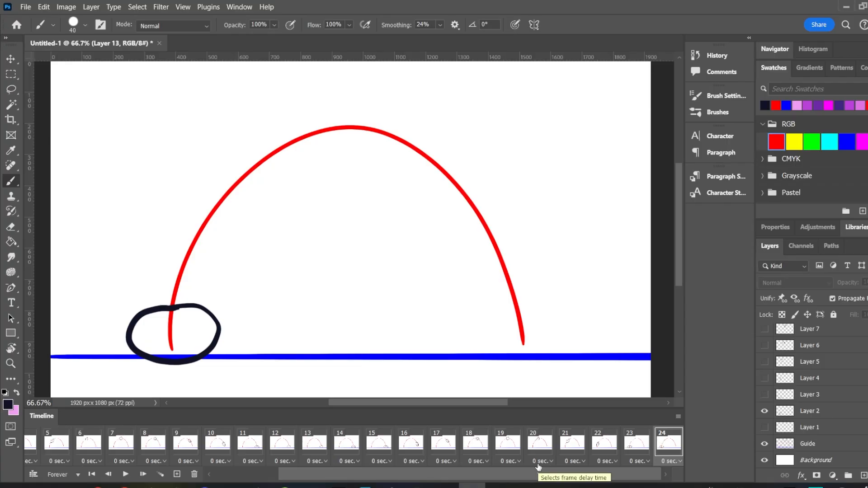
pyautogui.click(126, 475)
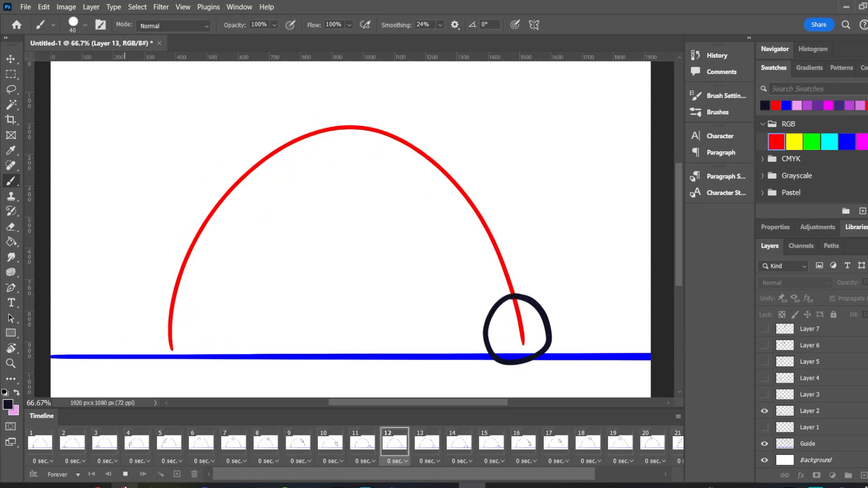
pyautogui.click(126, 476)
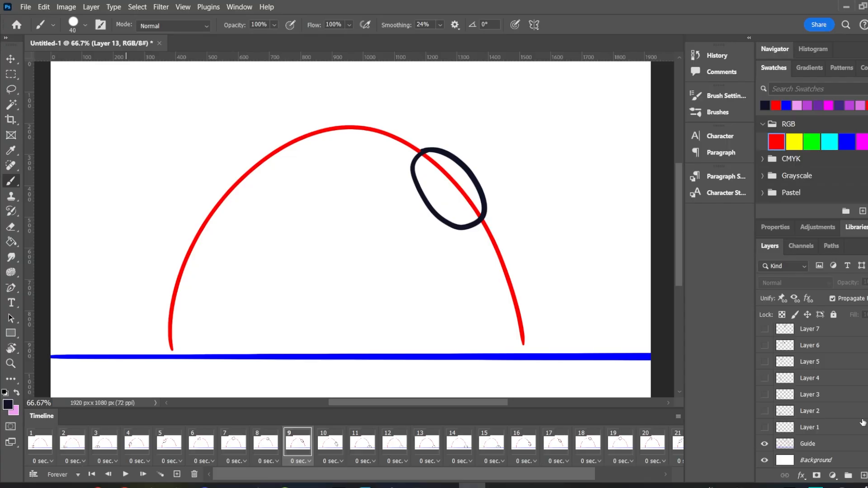
# Group Layer 1 through Layer 13 and name the group Ball
pyautogui.scroll(2, 810, 393)
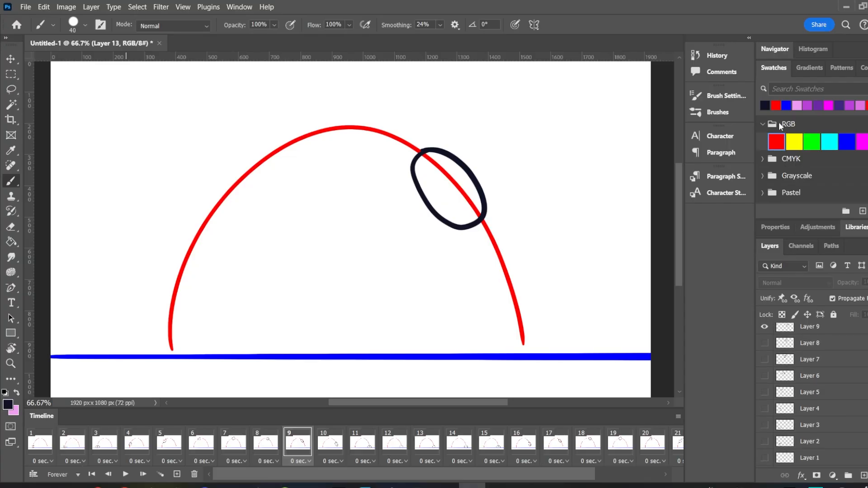
pyautogui.doubleClick(773, 68)
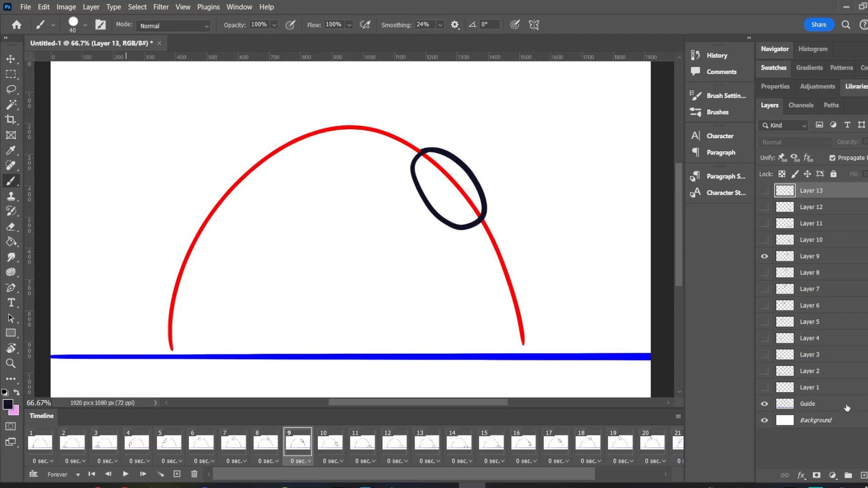
pyautogui.click(851, 388)
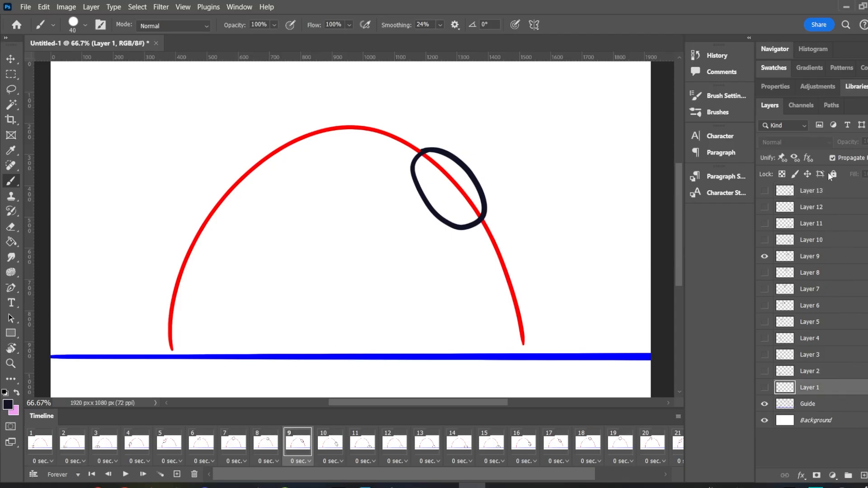
pyautogui.keyDown('shift'); pyautogui.click(836, 193); pyautogui.keyUp('shift')
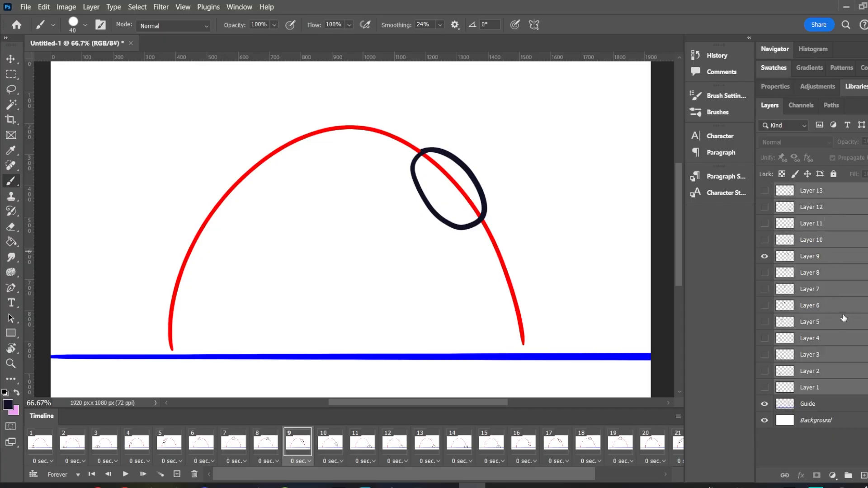
pyautogui.click(849, 477)
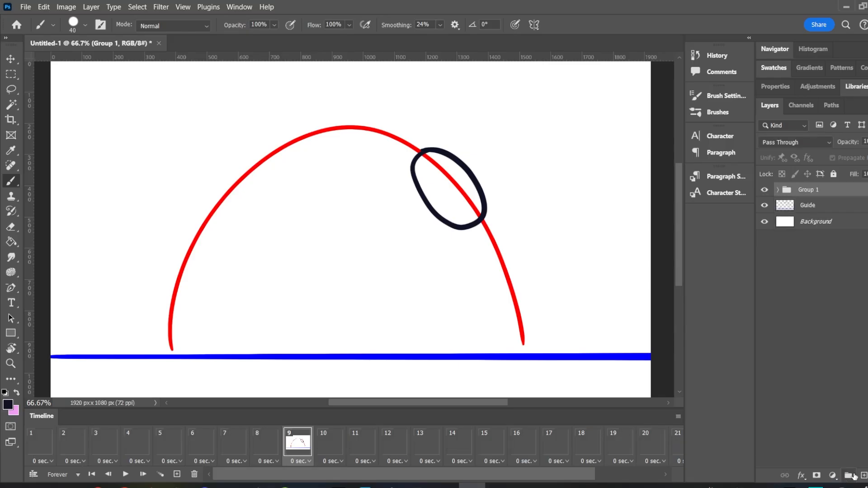
pyautogui.doubleClick(811, 190)
pyautogui.write('Ball')
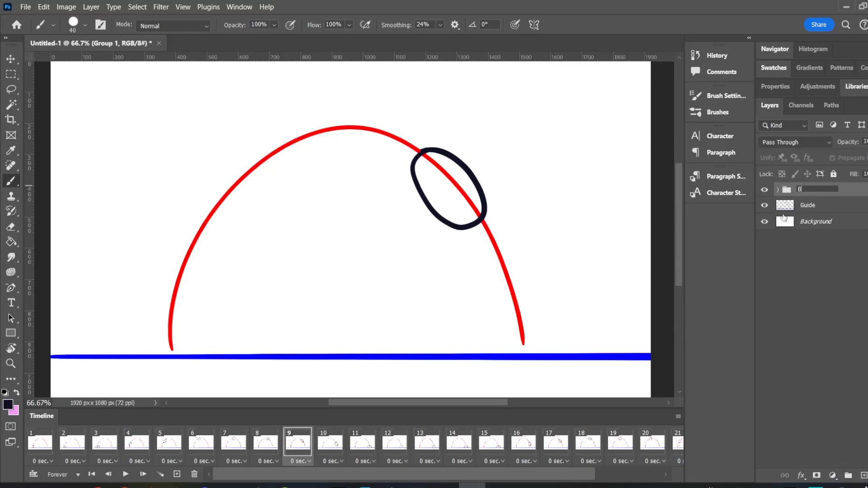
pyautogui.press('Return')
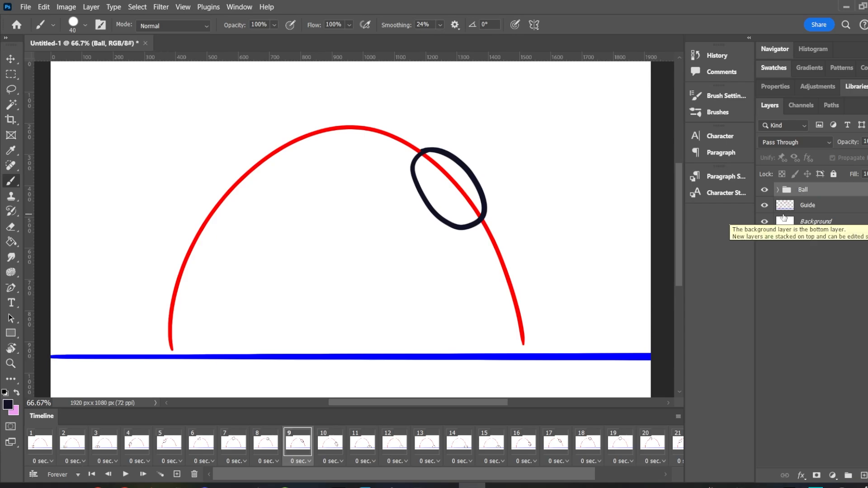
# Set the foreground colour to RGB magenta and mark the ball's centre in frame 1 with a brush dot on a new layer
pyautogui.click(779, 68)
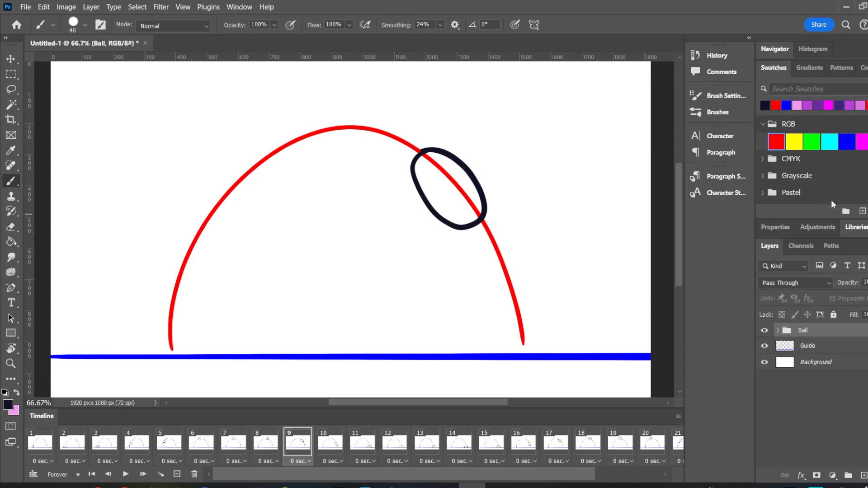
pyautogui.click(865, 142)
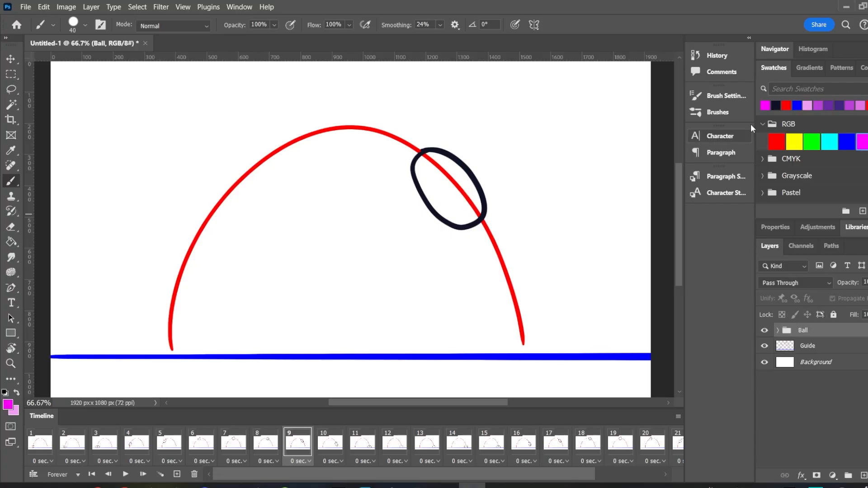
pyautogui.click(776, 67)
pyautogui.click(92, 474)
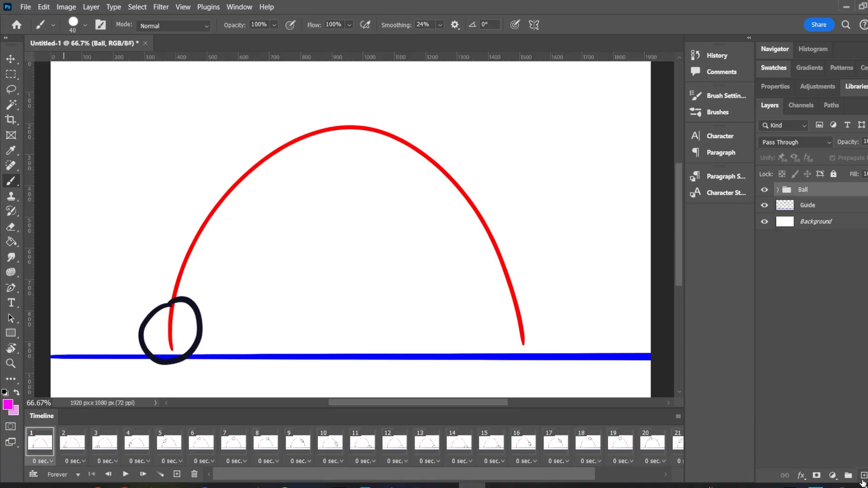
pyautogui.click(864, 476)
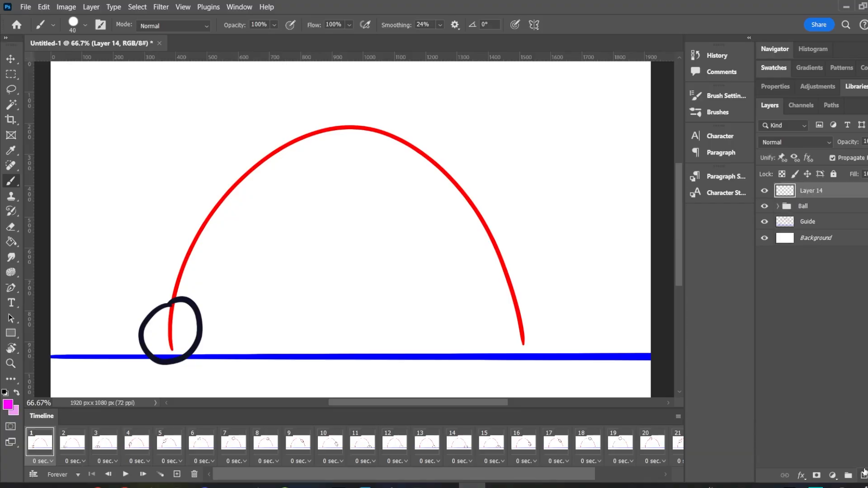
pyautogui.click(171, 332)
# Mark the squashed ball's centre in frames 2 and 3 with magenta dots, using a separate new layer for each frame
pyautogui.click(71, 448)
pyautogui.click(863, 475)
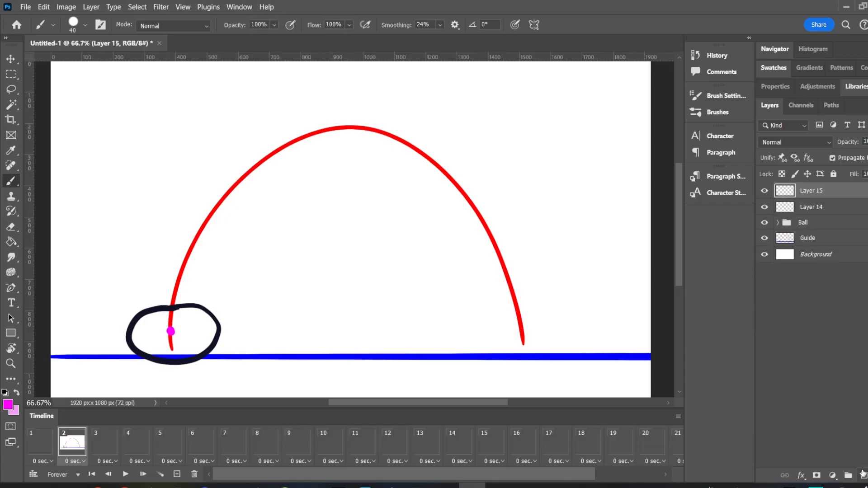
pyautogui.click(176, 334)
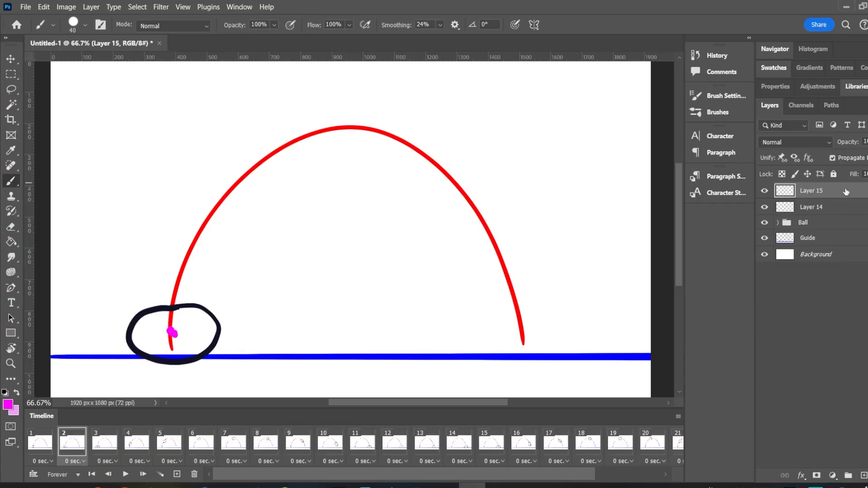
pyautogui.click(100, 446)
pyautogui.click(865, 476)
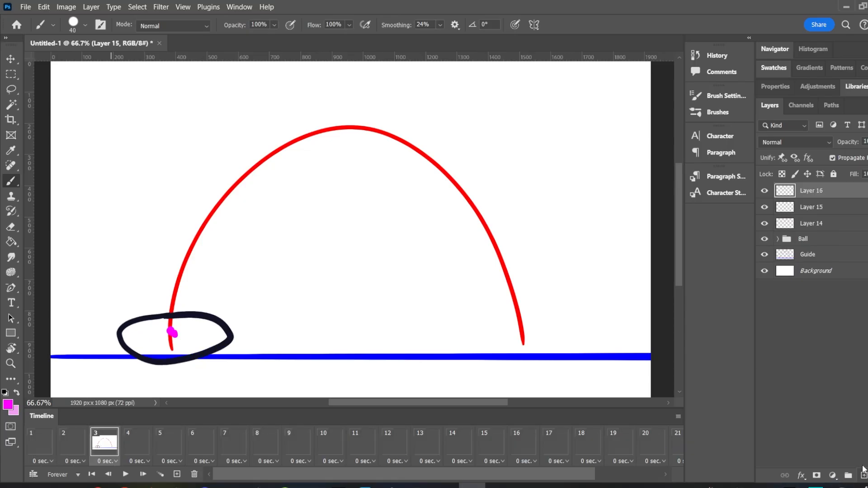
pyautogui.moveTo(174, 336); pyautogui.dragTo(171, 332)
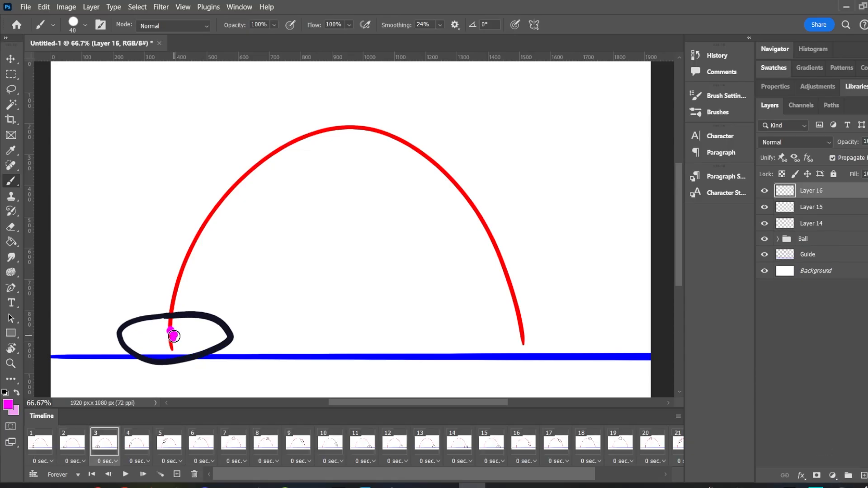
# Mark the rising ball's position in frames 4 and 5 with magenta dots along the arc, each on its own new layer
pyautogui.click(136, 447)
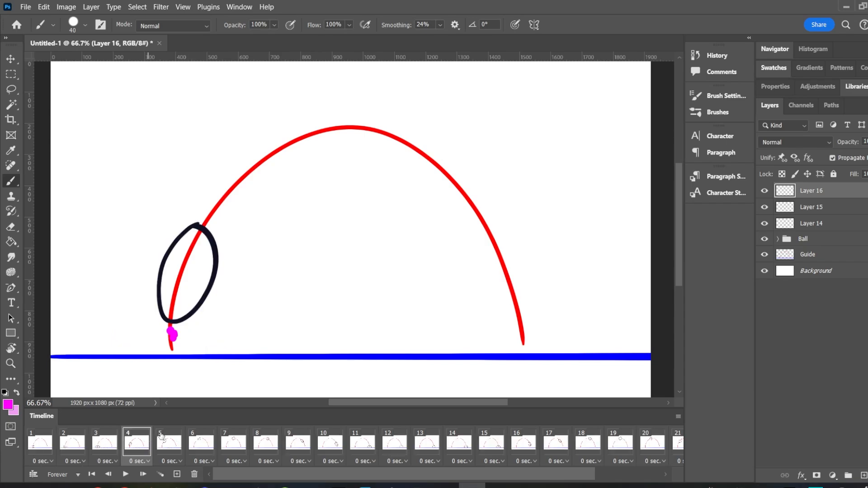
pyautogui.click(864, 476)
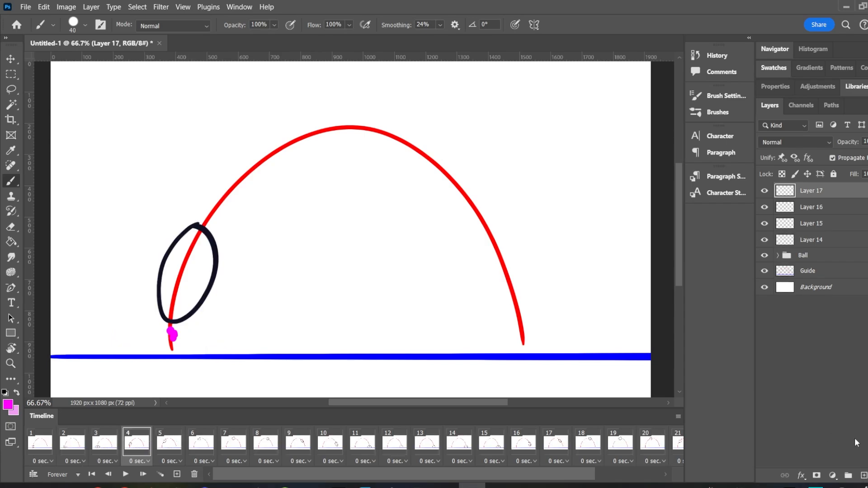
pyautogui.click(175, 300)
pyautogui.rightClick(183, 303)
pyautogui.click(169, 449)
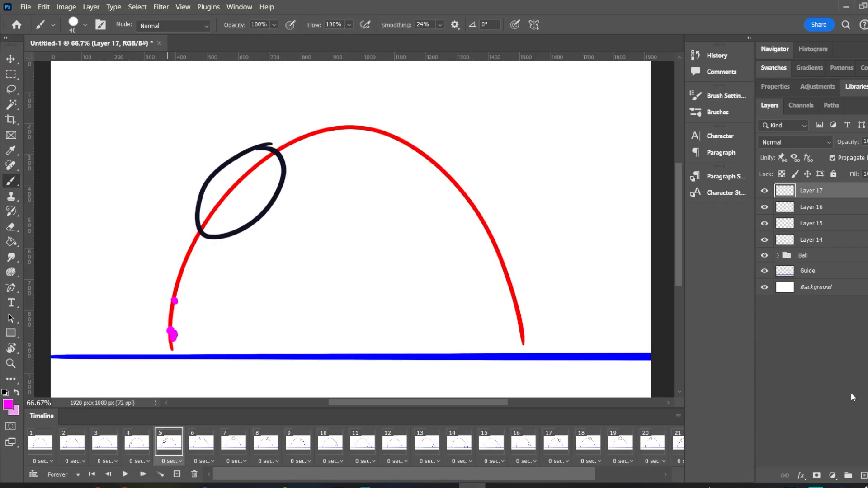
pyautogui.click(864, 475)
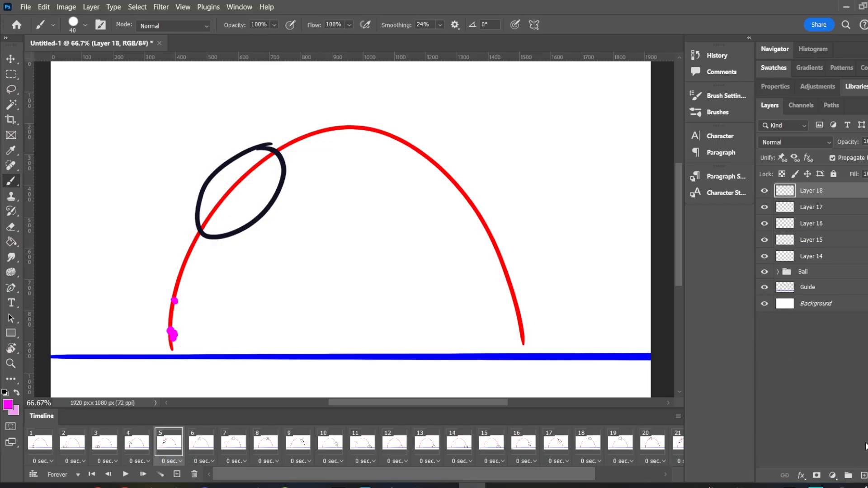
pyautogui.click(223, 204)
pyautogui.click(225, 203)
# Mark the ball in frames 6 and 7 near the arc's peak with magenta dots on separate new layers, and add another empty layer
pyautogui.click(864, 475)
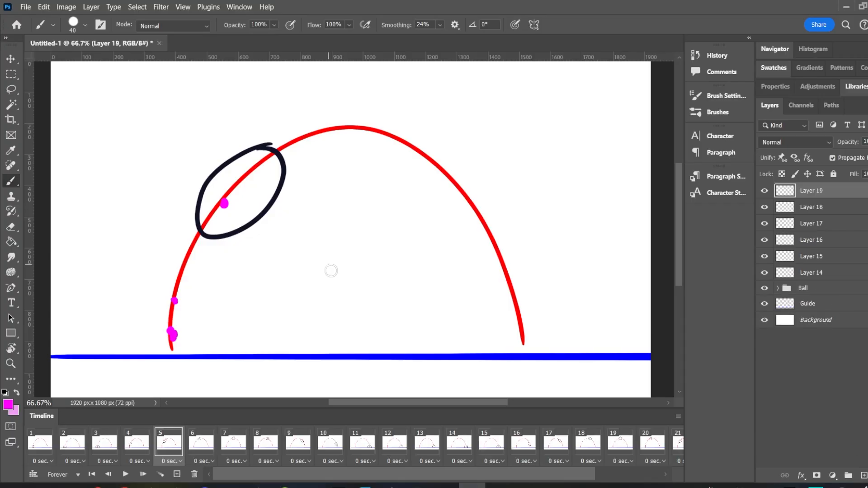
pyautogui.click(201, 450)
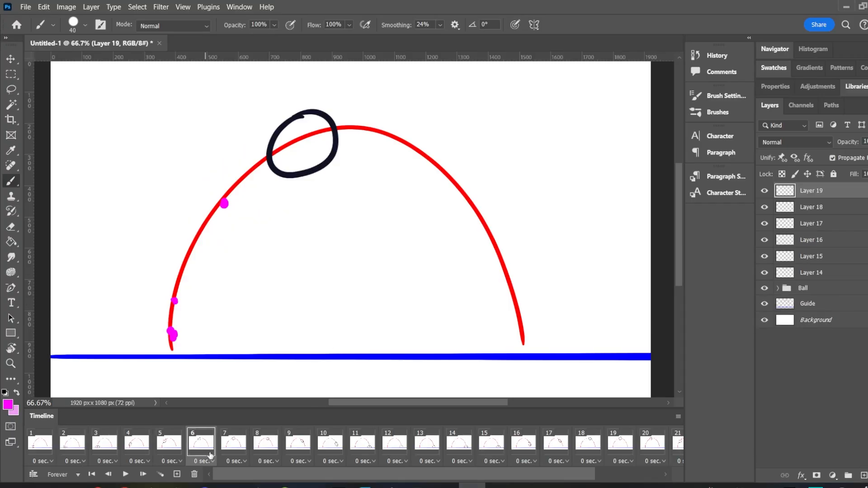
pyautogui.click(295, 149)
pyautogui.click(864, 475)
pyautogui.click(233, 437)
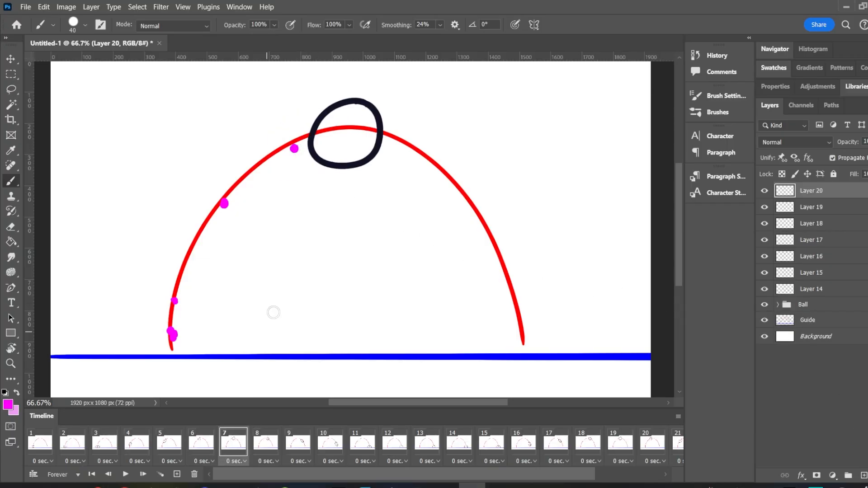
pyautogui.click(347, 133)
pyautogui.click(864, 475)
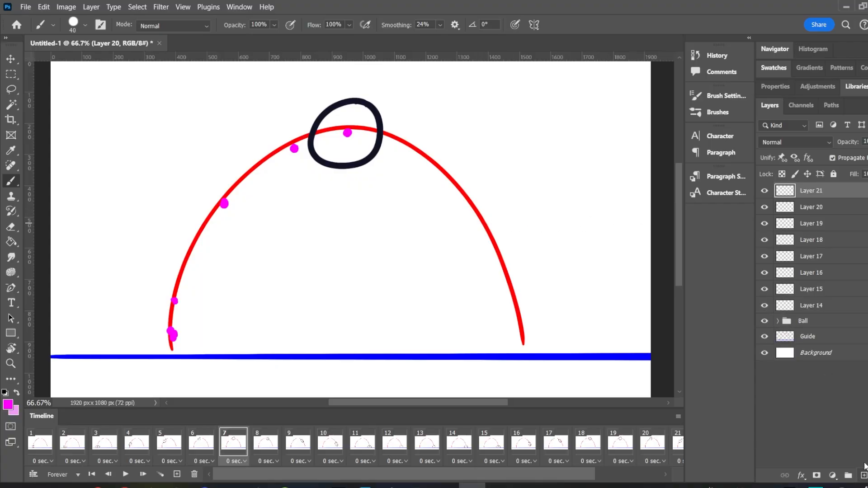
# Mark the ball in frames 8 and 9 just past the arc's peak with magenta dots, each on its own new layer
pyautogui.click(265, 441)
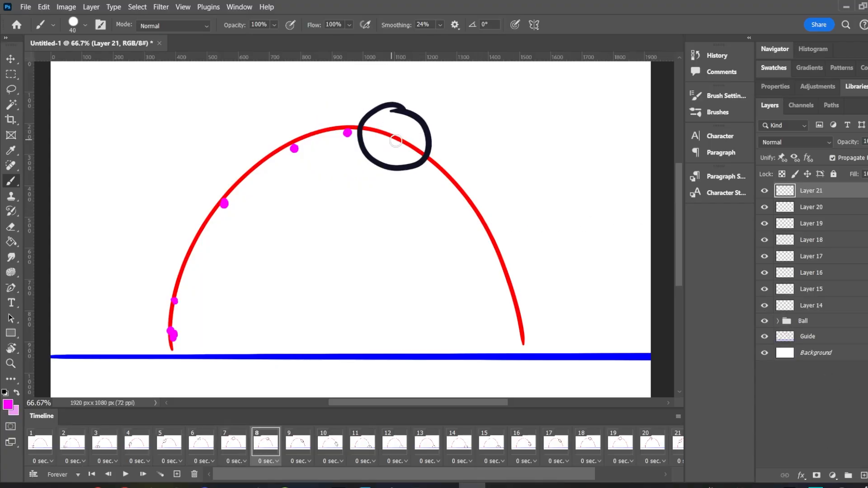
pyautogui.click(390, 140)
pyautogui.click(864, 475)
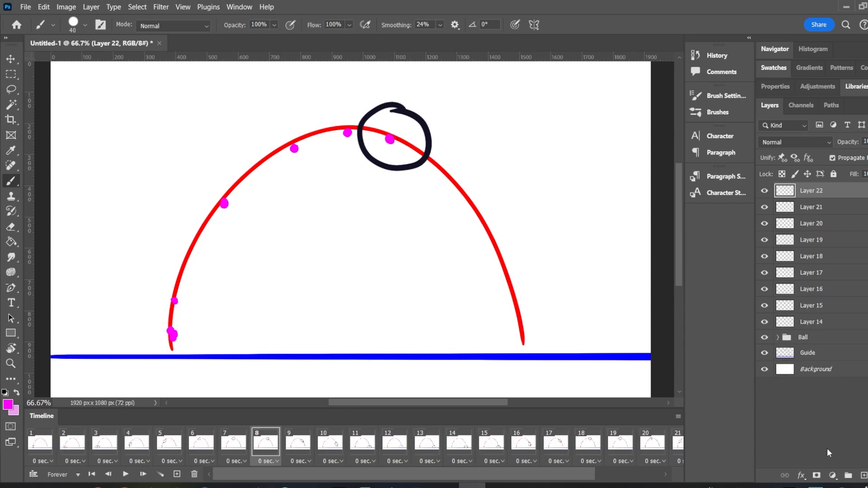
pyautogui.click(301, 443)
pyautogui.click(441, 172)
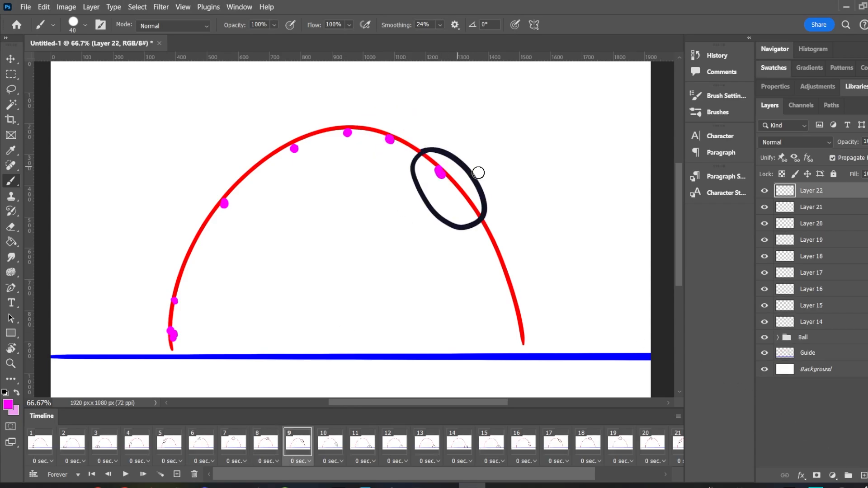
pyautogui.hotkey('ctrl', 'z')
pyautogui.click(437, 175)
pyautogui.click(864, 475)
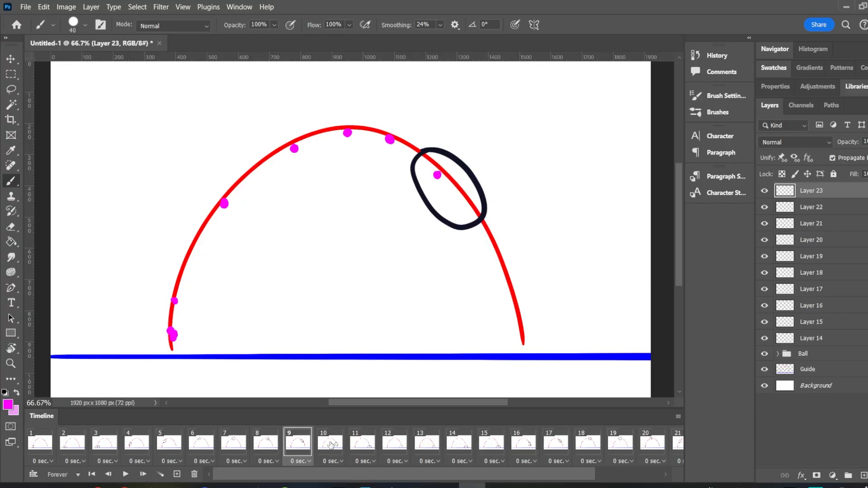
# Mark the falling ball in frame 10 and the squashed ball in frame 11 with magenta dots on separate new layers
pyautogui.click(331, 444)
pyautogui.click(493, 254)
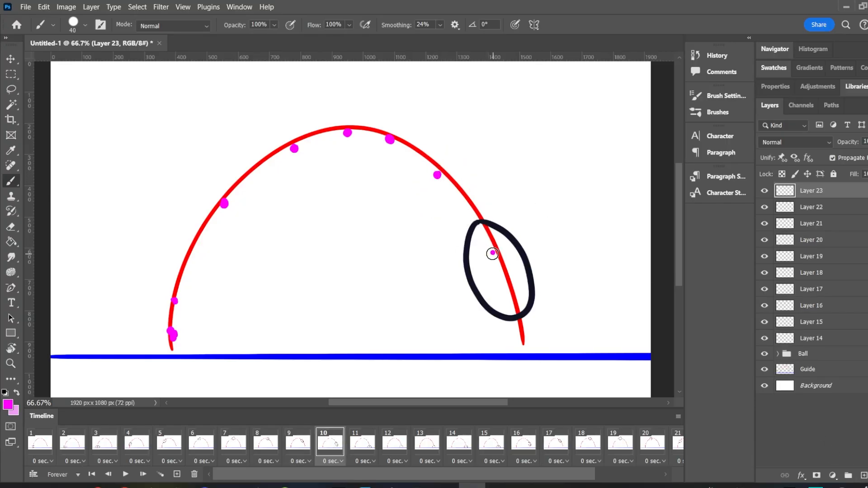
pyautogui.click(864, 476)
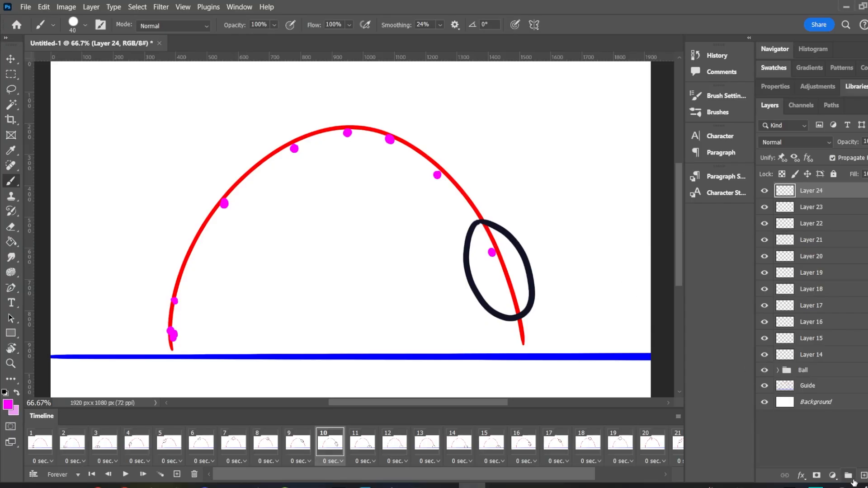
pyautogui.click(359, 443)
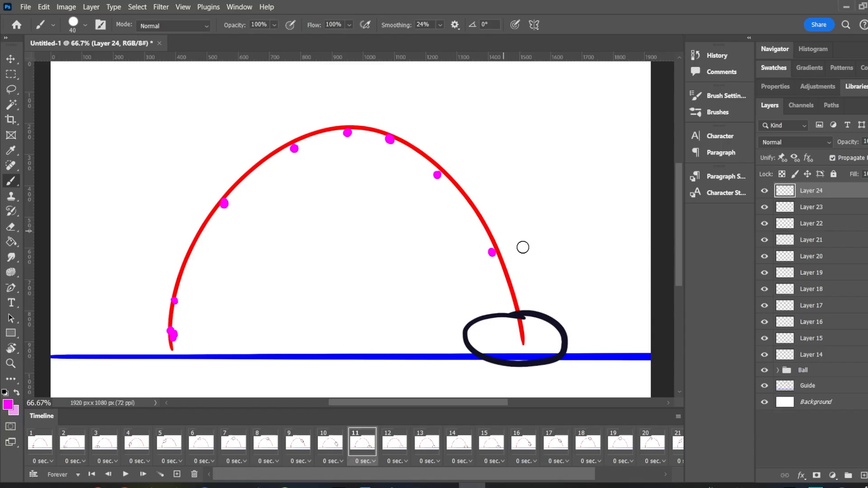
pyautogui.click(522, 335)
pyautogui.hotkey('ctrl', 'shift', 'alt', 'n')
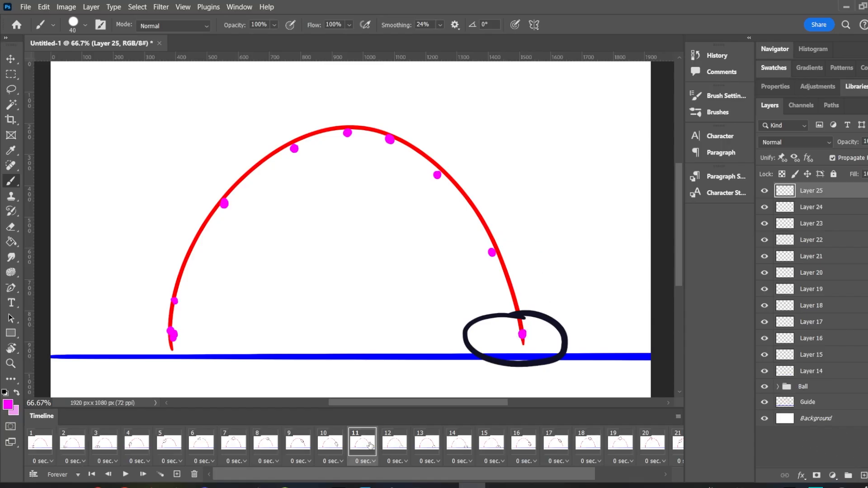
# Mark the landed ball's centre in frames 12 and 13 with magenta dots, using a separate new layer for each frame
pyautogui.click(408, 438)
pyautogui.click(515, 334)
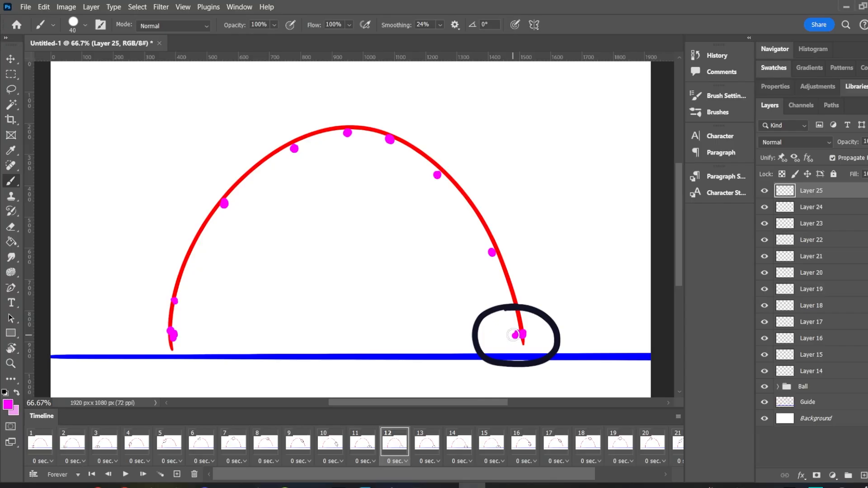
pyautogui.click(864, 475)
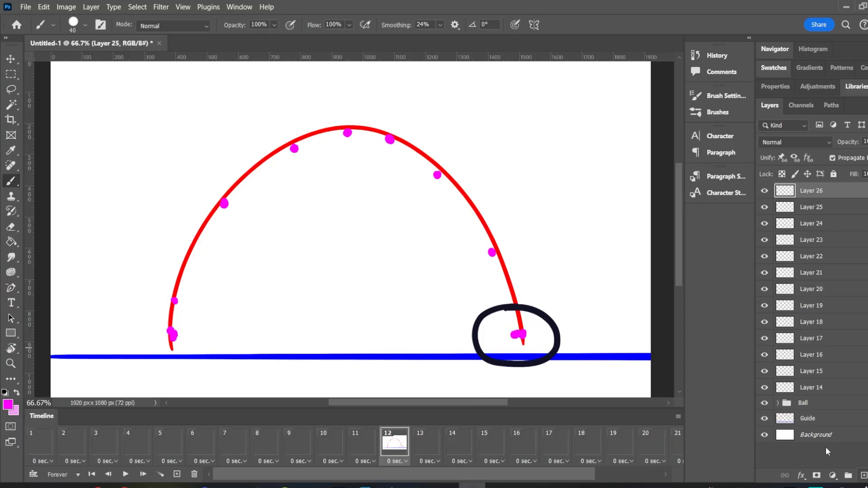
pyautogui.click(427, 443)
pyautogui.click(519, 334)
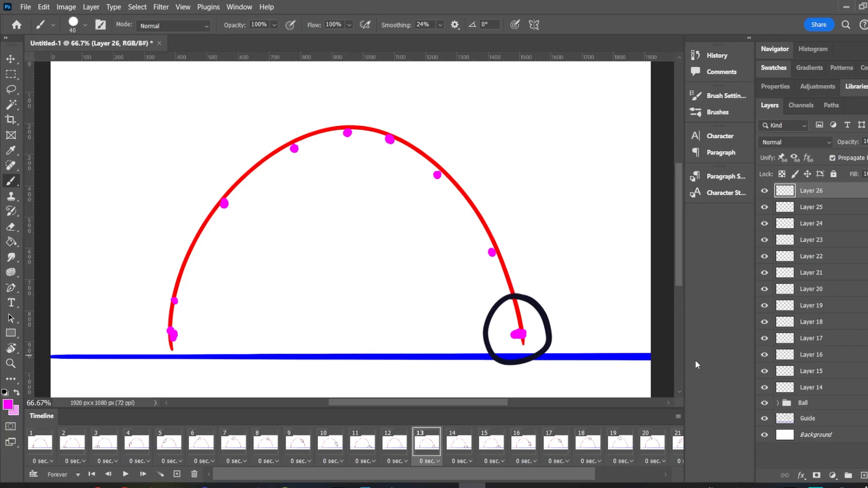
pyautogui.click(863, 475)
# Mark the squashing ball's centre in frames 14 and 15 with magenta dots, each on its own new layer
pyautogui.click(454, 450)
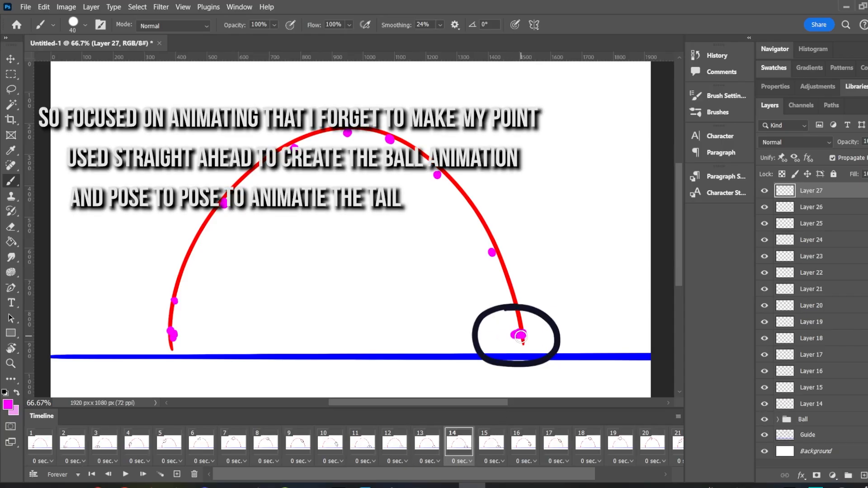
pyautogui.click(863, 475)
pyautogui.click(491, 443)
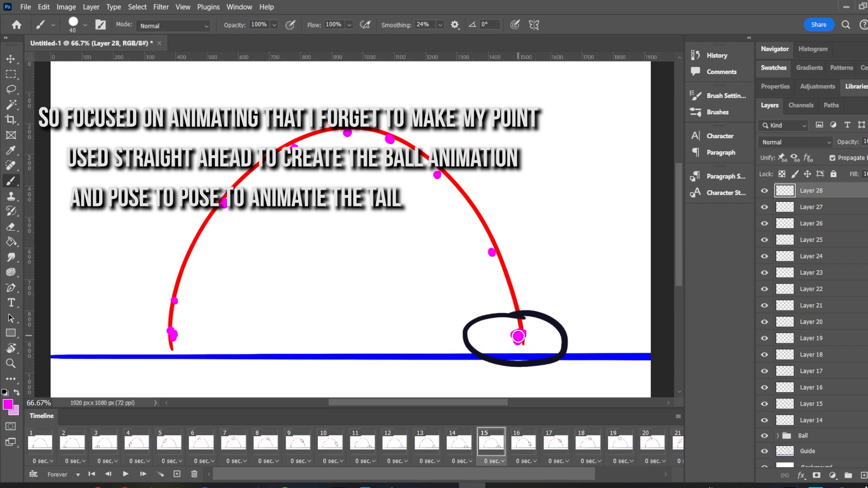
pyautogui.click(864, 475)
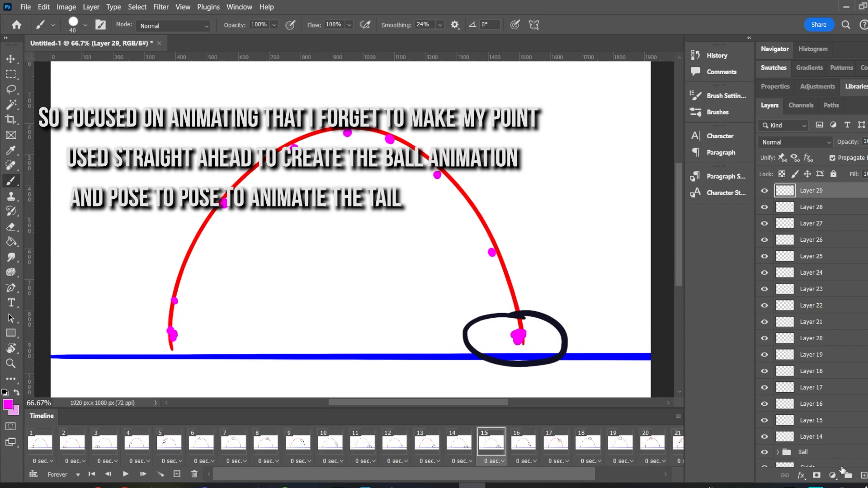
# Mark the ball rising back up the arc in frames 16 and 17 with magenta dots on separate new layers
pyautogui.click(523, 444)
pyautogui.click(510, 298)
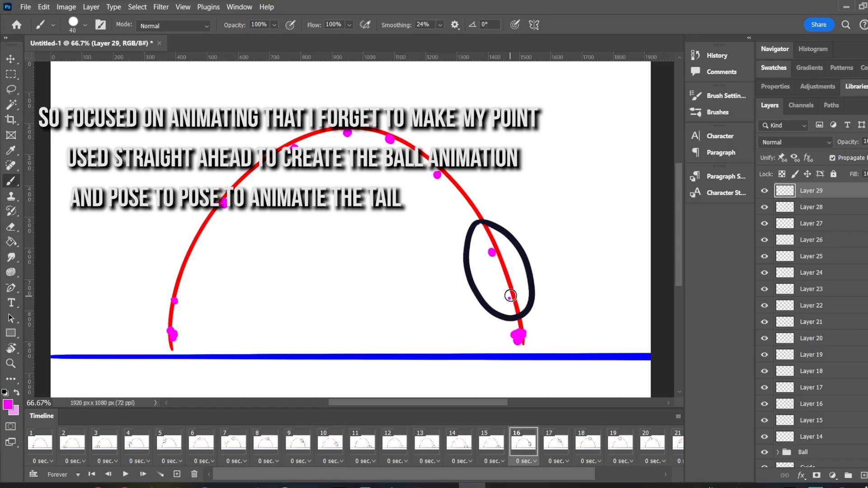
pyautogui.click(864, 476)
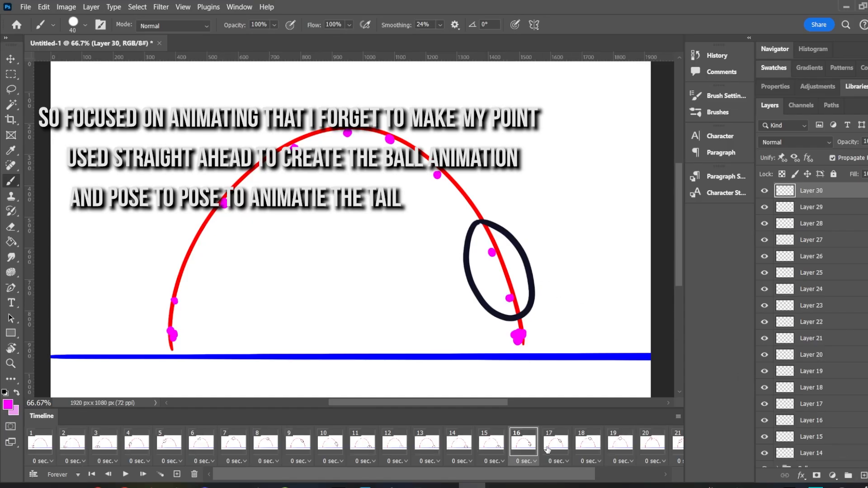
pyautogui.click(551, 445)
pyautogui.click(467, 209)
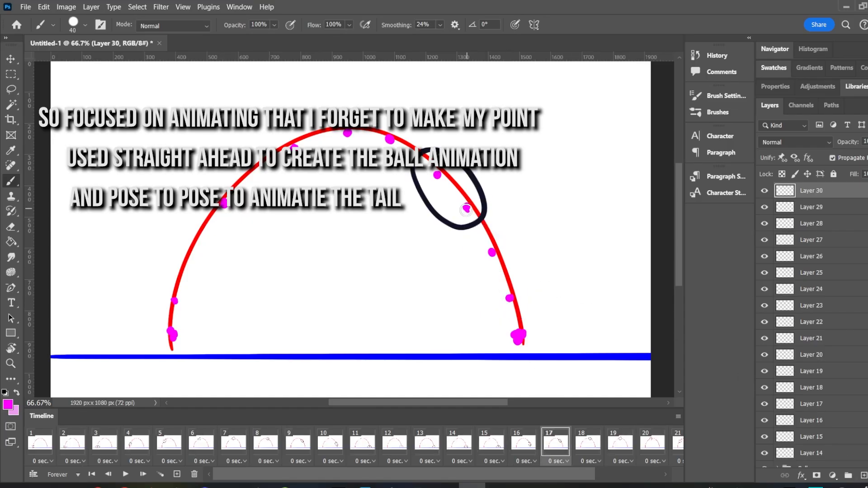
pyautogui.click(864, 475)
# Mark the ball around the arc's peak in frames 18, 19 and 20 with magenta dots, each on its own new layer
pyautogui.click(592, 448)
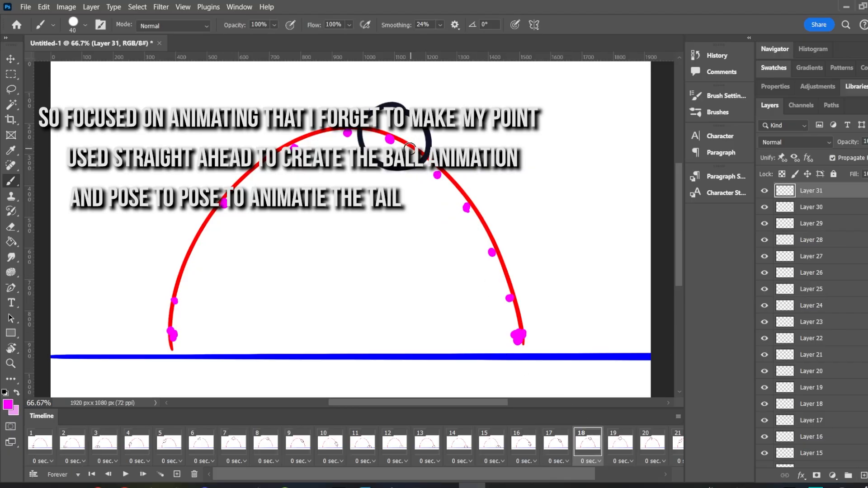
pyautogui.click(863, 475)
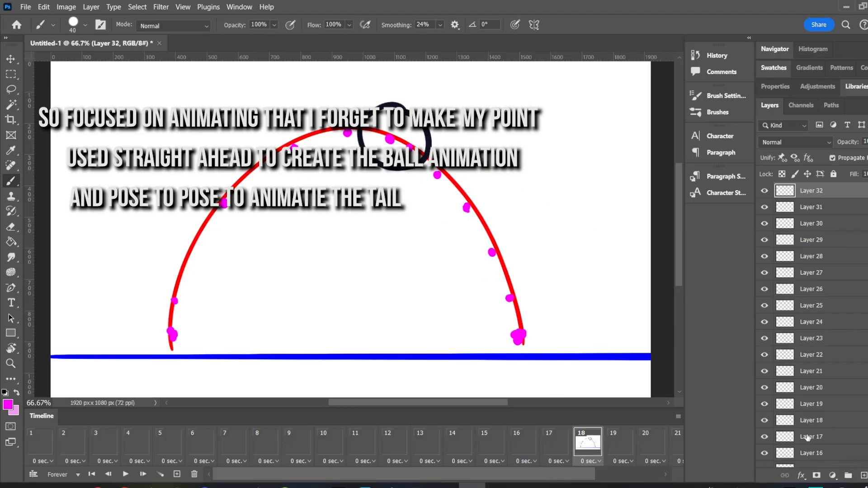
pyautogui.click(617, 445)
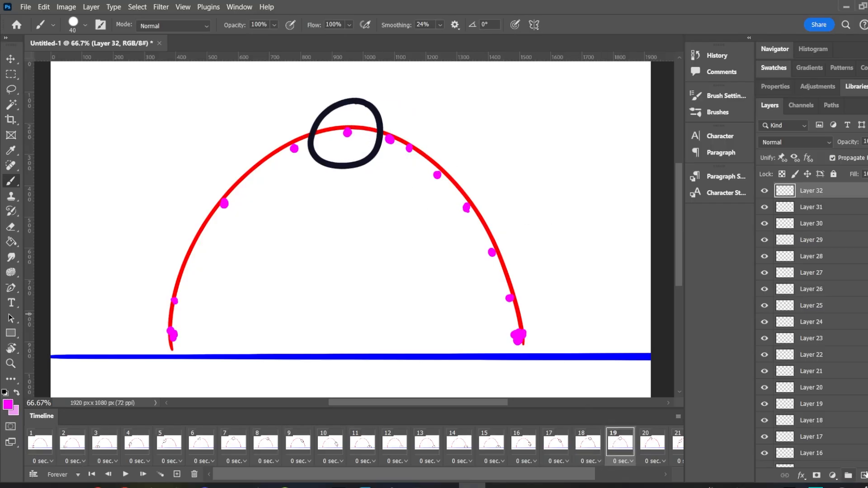
pyautogui.click(864, 475)
pyautogui.click(652, 445)
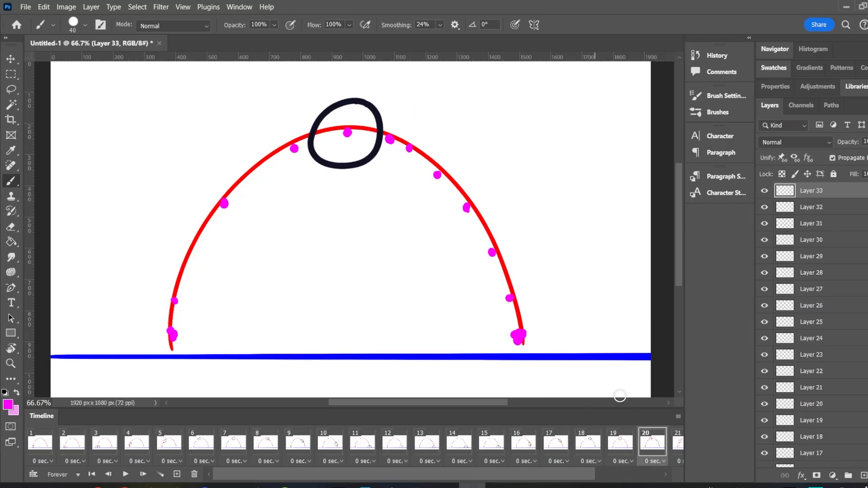
pyautogui.click(315, 138)
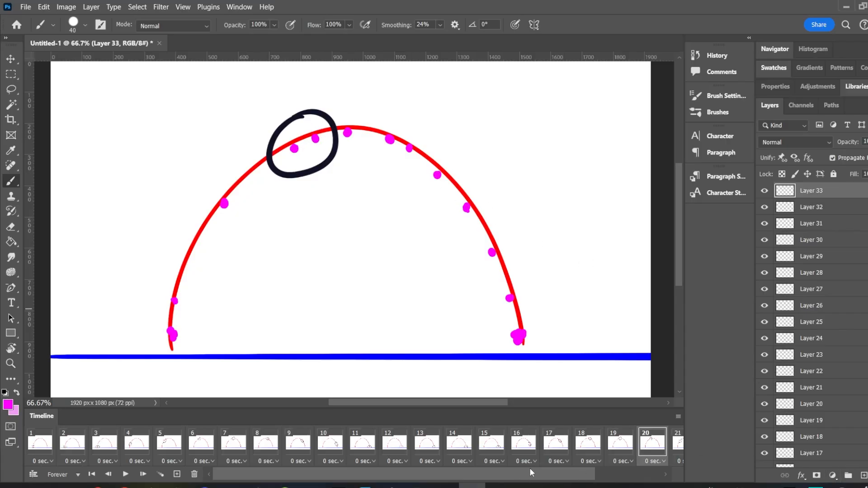
# Mark the descending stretched ball in frames 21 and 22 with magenta dots along the arc, adding a new layer for each frame
pyautogui.moveTo(531, 471); pyautogui.dragTo(596, 472)
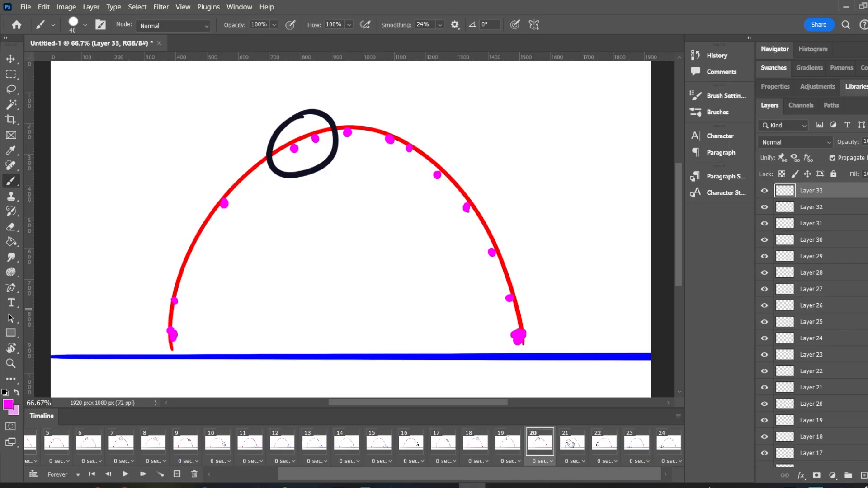
pyautogui.click(571, 445)
pyautogui.hotkey('ctrl', 'shift', 'alt', 'n')
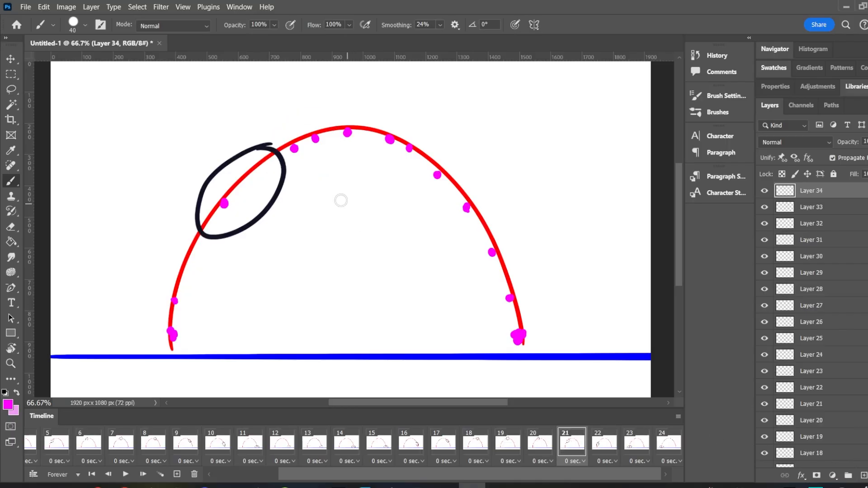
pyautogui.click(765, 208)
pyautogui.click(256, 173)
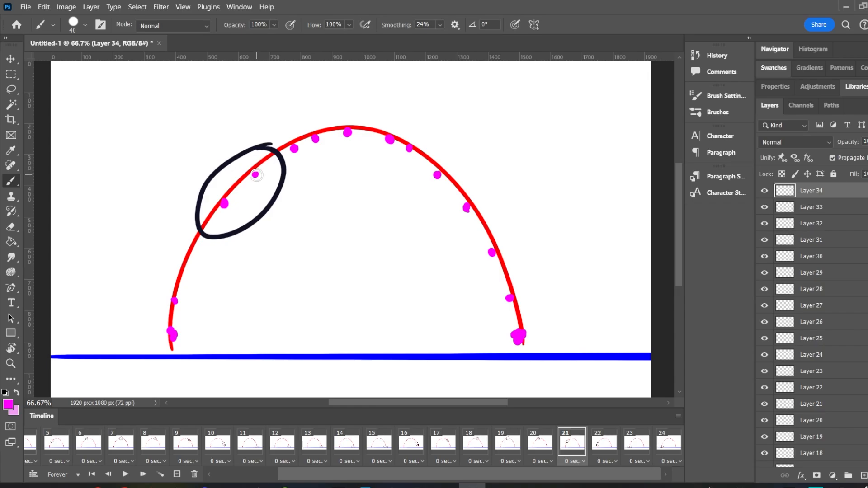
pyautogui.click(604, 447)
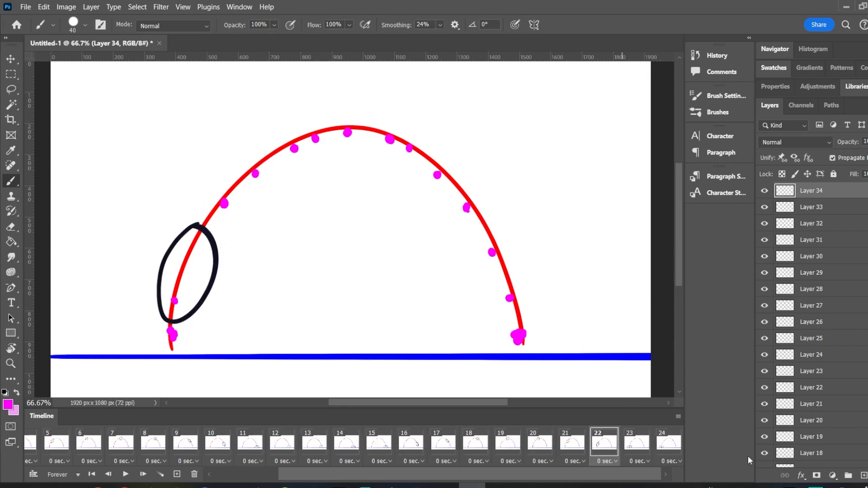
pyautogui.click(863, 476)
pyautogui.click(191, 256)
# Mark the squashed ball's centre in frames 23 and 24 with magenta dots on separate new layers
pyautogui.click(636, 444)
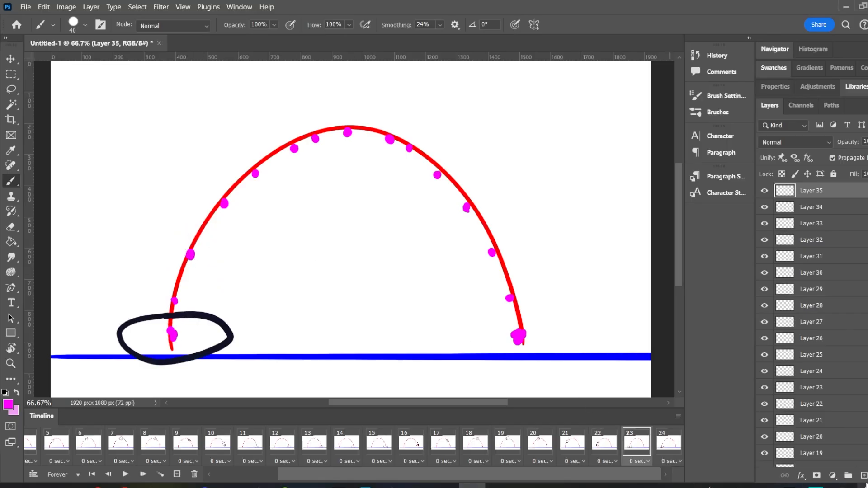
pyautogui.click(864, 476)
pyautogui.click(171, 333)
pyautogui.click(864, 475)
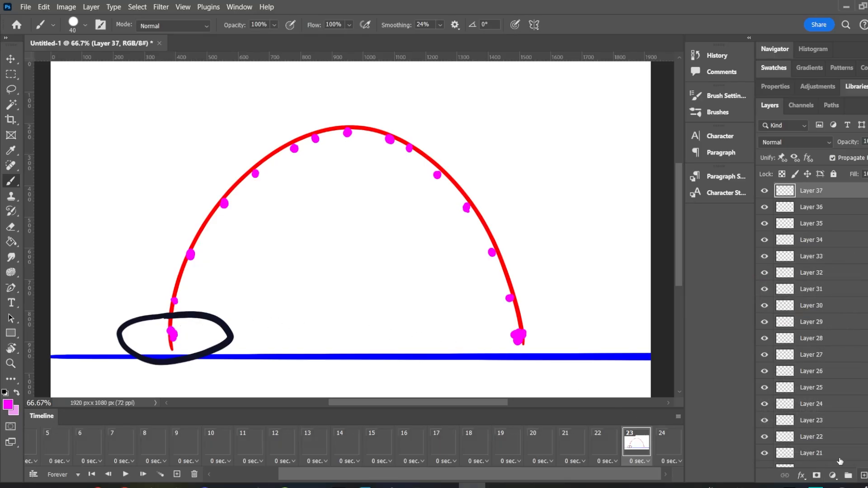
pyautogui.click(668, 443)
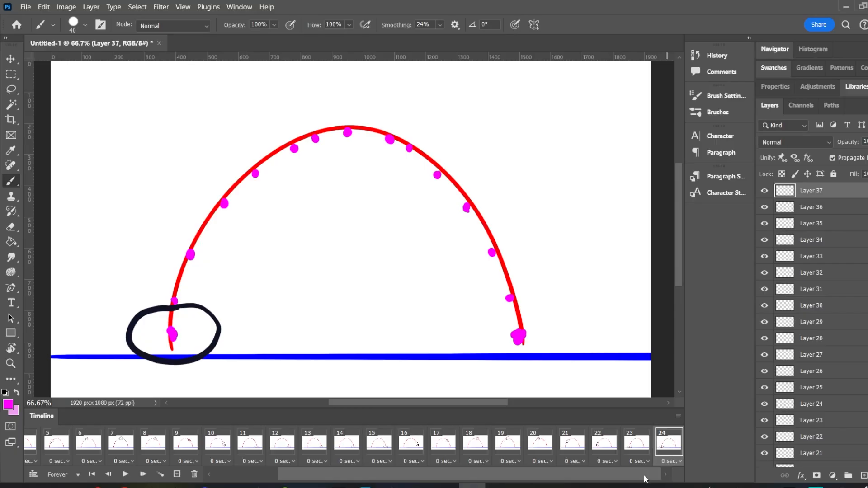
# Select all timeline frames, hide the magenta dot layers from Layer 37 down to Layer 14, and return to frame 1
pyautogui.moveTo(644, 475); pyautogui.dragTo(412, 469)
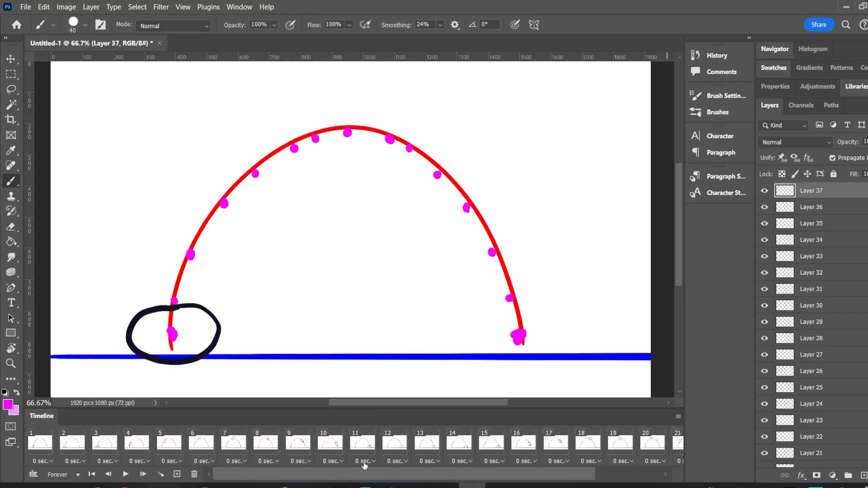
pyautogui.click(39, 444)
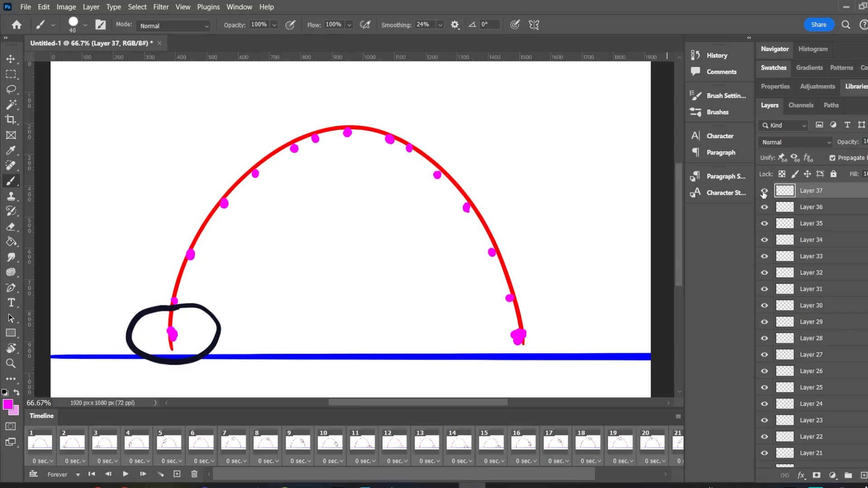
pyautogui.moveTo(764, 193); pyautogui.dragTo(765, 437)
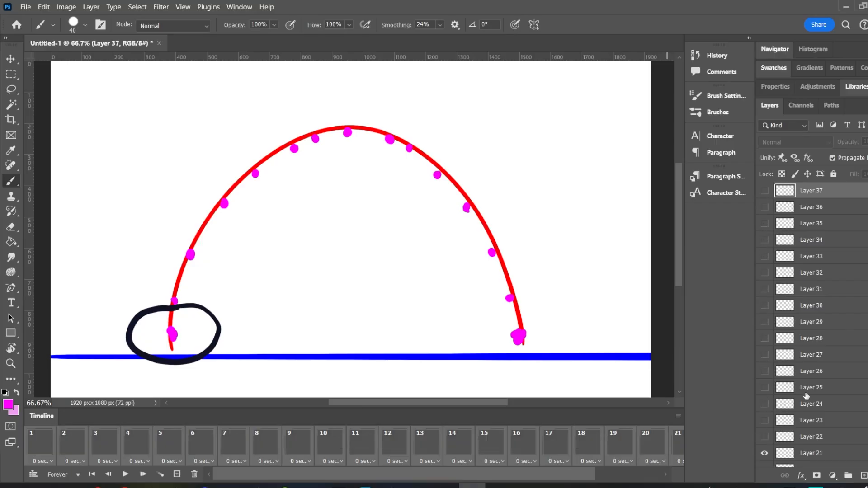
pyautogui.scroll(-3, 806, 396)
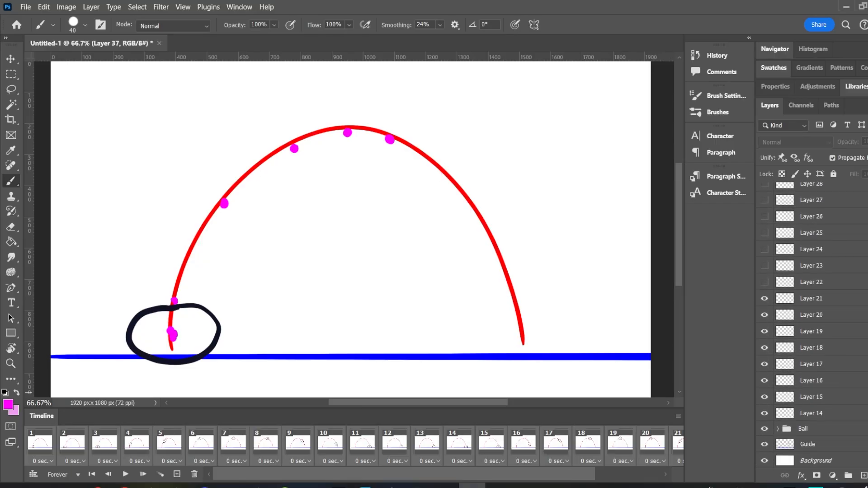
pyautogui.moveTo(764, 309); pyautogui.dragTo(766, 372)
pyautogui.moveTo(764, 408); pyautogui.dragTo(765, 413)
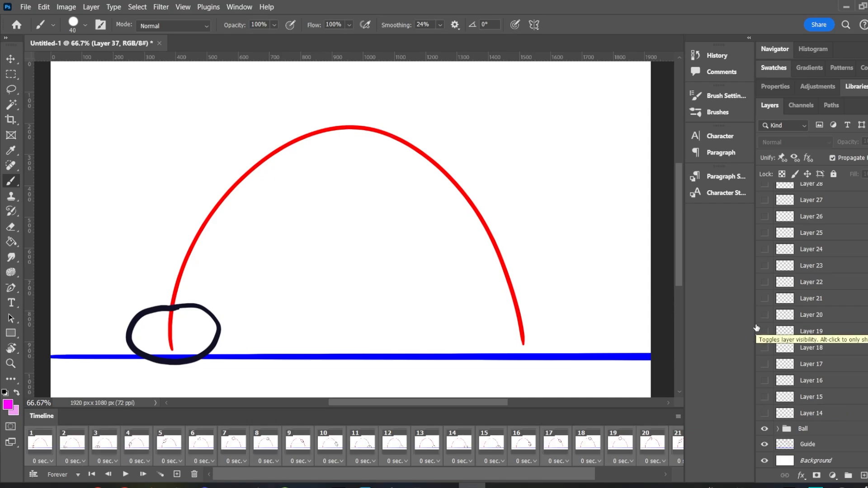
pyautogui.click(46, 448)
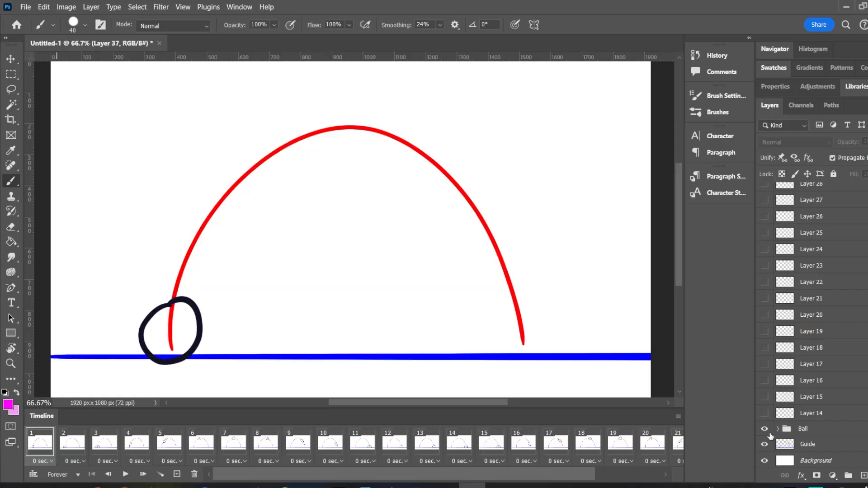
# Show Layer 14 in frame 1, Layer 15 in frame 2 and Layer 16 in frame 3
pyautogui.click(764, 414)
pyautogui.click(72, 450)
pyautogui.click(765, 397)
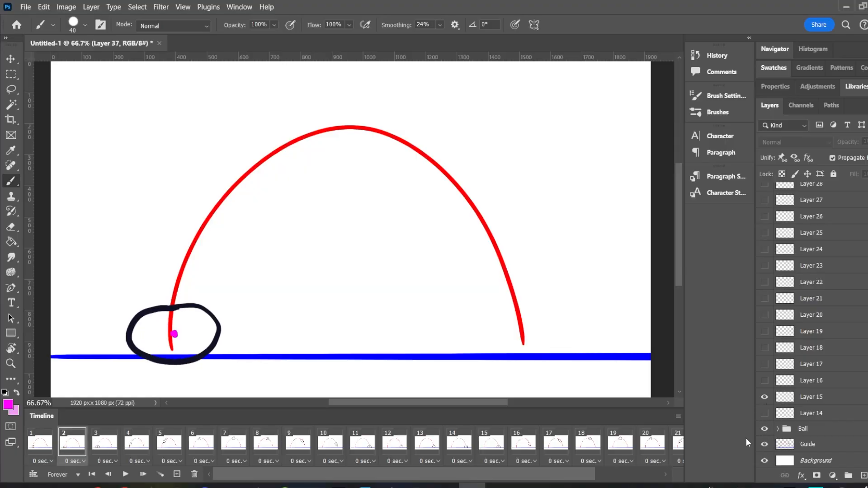
pyautogui.click(104, 445)
pyautogui.click(765, 381)
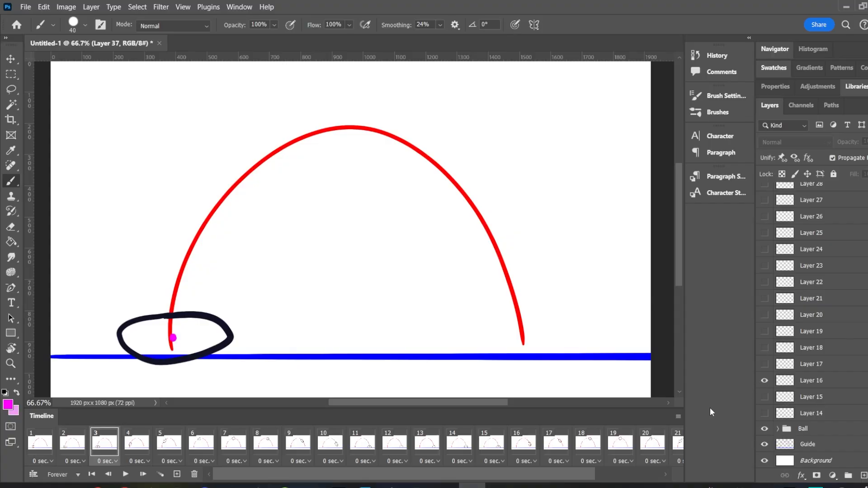
# Show the ascending ball's dots by making Layer 17 visible in frame 4 and Layer 18 in frame 5
pyautogui.click(130, 444)
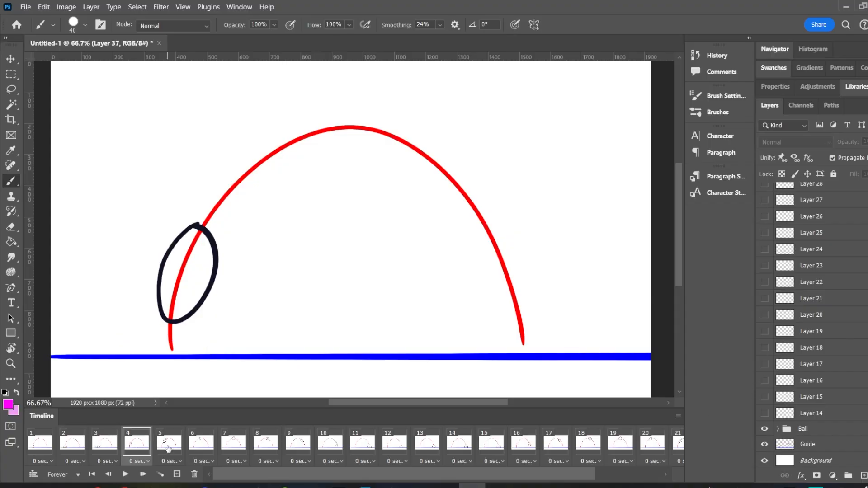
pyautogui.click(764, 364)
pyautogui.click(168, 444)
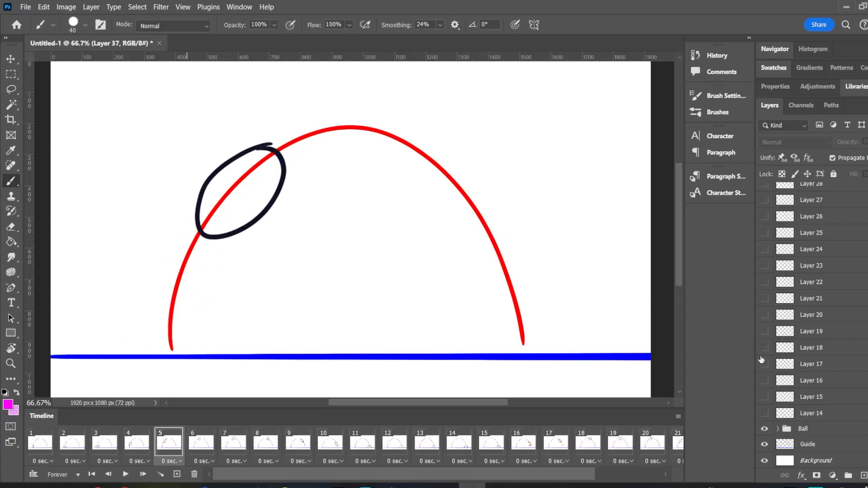
pyautogui.click(765, 348)
# Make the dots around the arc's peak visible: Layer 19 in frame 6, Layer 20 in frame 7 and Layer 21 in frame 8
pyautogui.click(204, 446)
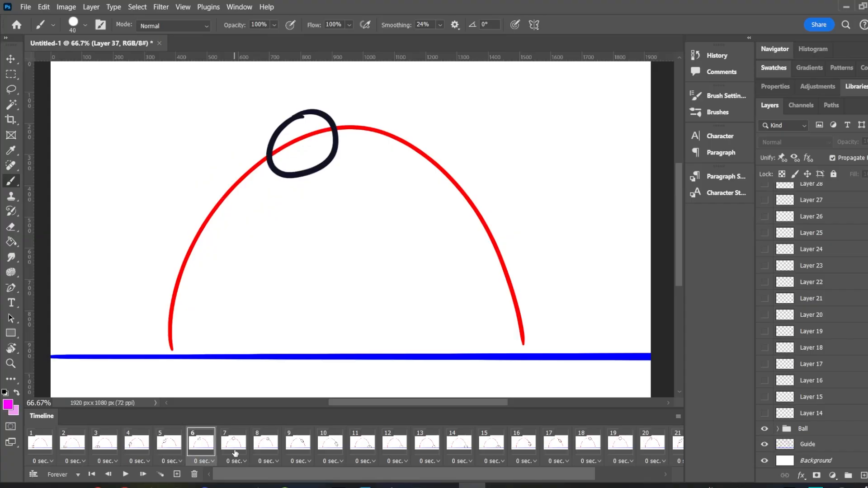
pyautogui.click(765, 331)
pyautogui.click(765, 331)
pyautogui.click(765, 348)
pyautogui.click(765, 348)
pyautogui.click(765, 331)
pyautogui.click(233, 441)
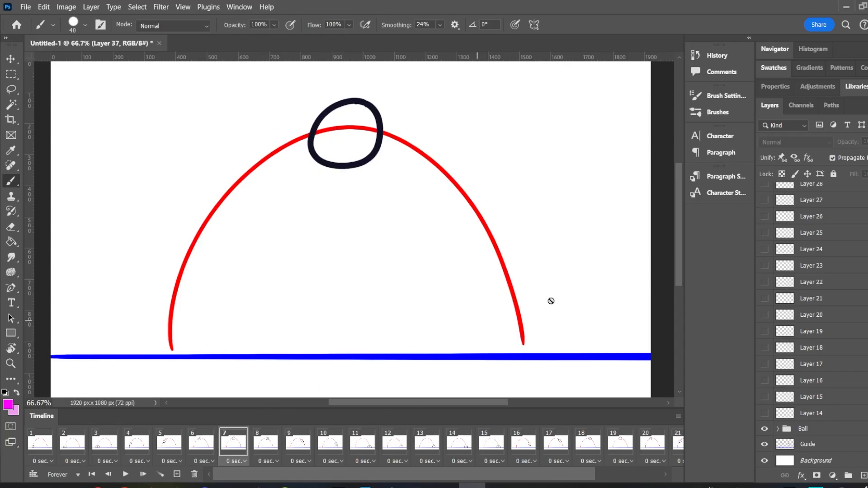
pyautogui.click(765, 315)
pyautogui.click(265, 447)
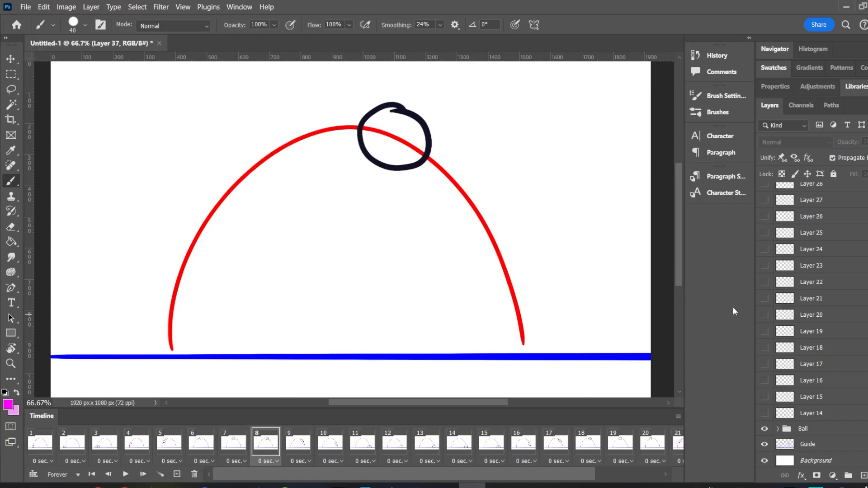
pyautogui.click(765, 299)
# Show the descending ball's dots by making Layer 22 visible in frame 9 and Layer 23 in frame 10
pyautogui.click(299, 444)
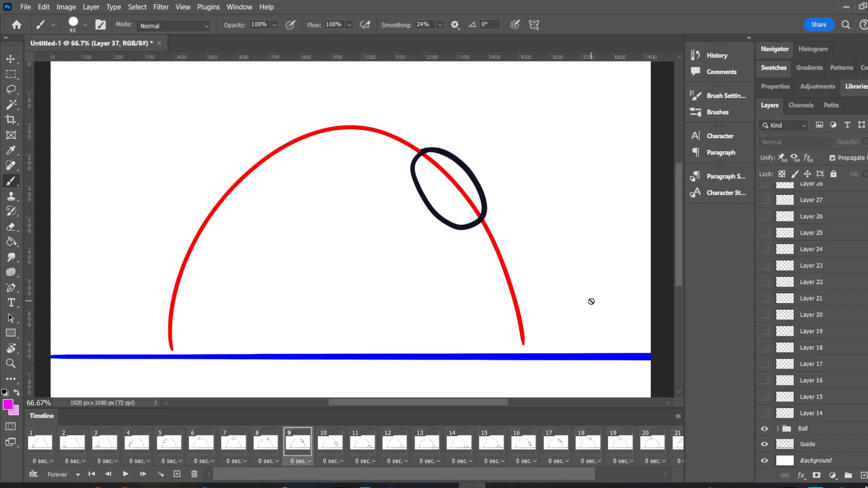
pyautogui.click(765, 299)
pyautogui.click(330, 444)
pyautogui.click(765, 267)
pyautogui.click(298, 444)
pyautogui.click(765, 298)
# Make one dot layer visible per frame in frames 11 to 17, going from Layer 24 up to Layer 30
pyautogui.click(330, 444)
pyautogui.click(362, 444)
pyautogui.press('Right')
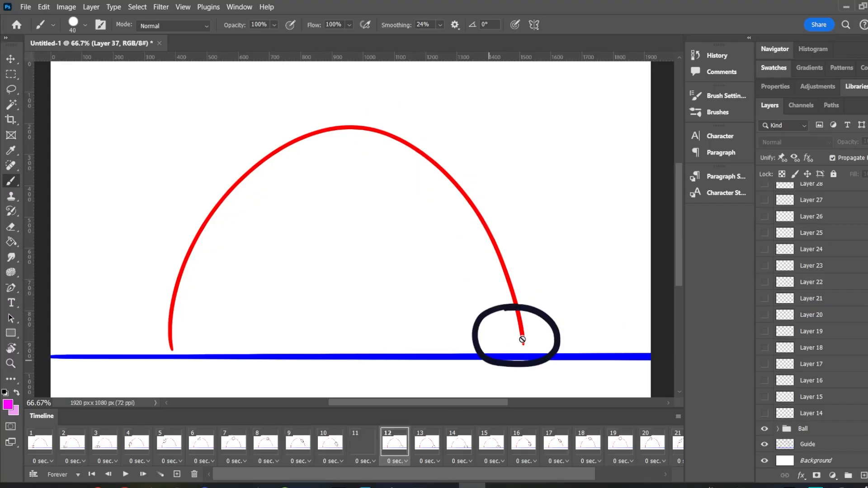
pyautogui.press('Right')
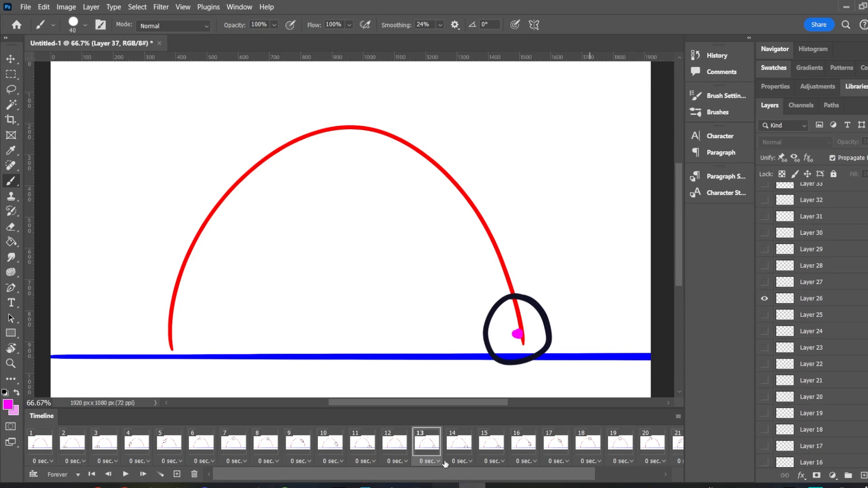
pyautogui.press('Right')
pyautogui.press('Right')
pyautogui.press('Right')
pyautogui.press('Right')
# Make one dot layer visible per frame in frames 18 to 24, going from Layer 31 up to Layer 37
pyautogui.press('Right')
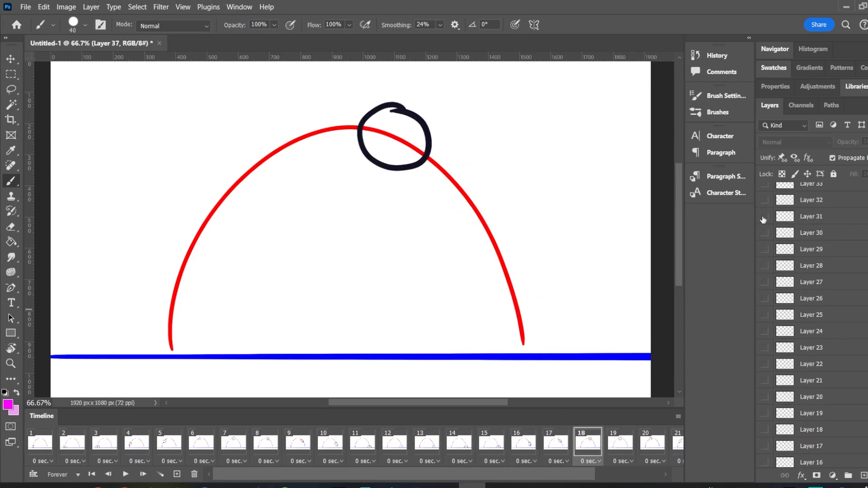
pyautogui.press('Right')
pyautogui.press('Right')
pyautogui.press('Right')
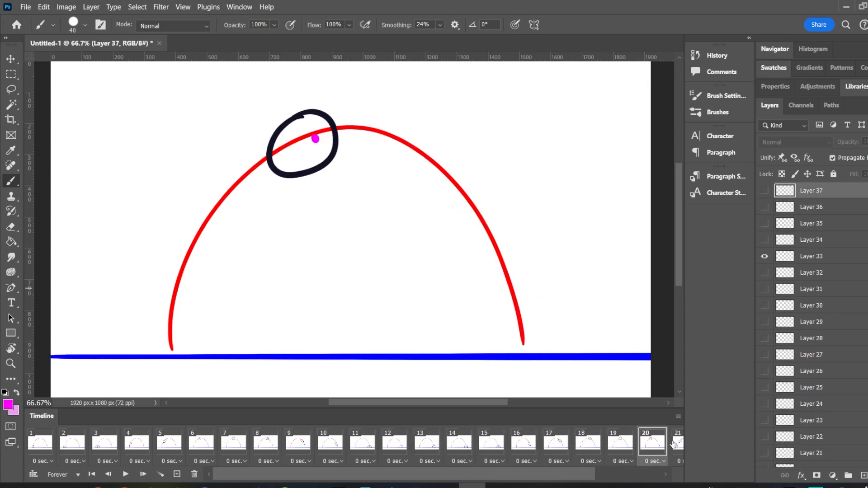
pyautogui.press('Right')
pyautogui.press('Right')
pyautogui.press('Right')
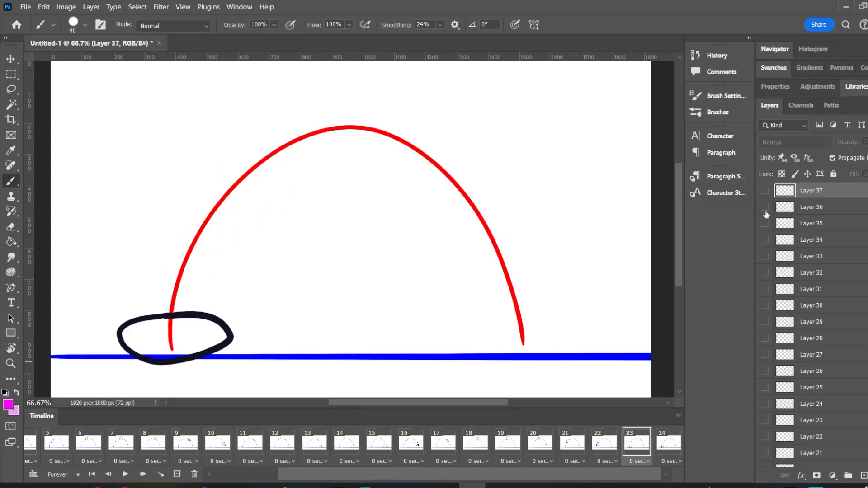
pyautogui.press('Left')
# Play the animation from frame 1, stop it, and step through frames 2 to 5 to check the dot positions
pyautogui.moveTo(397, 474); pyautogui.dragTo(331, 474)
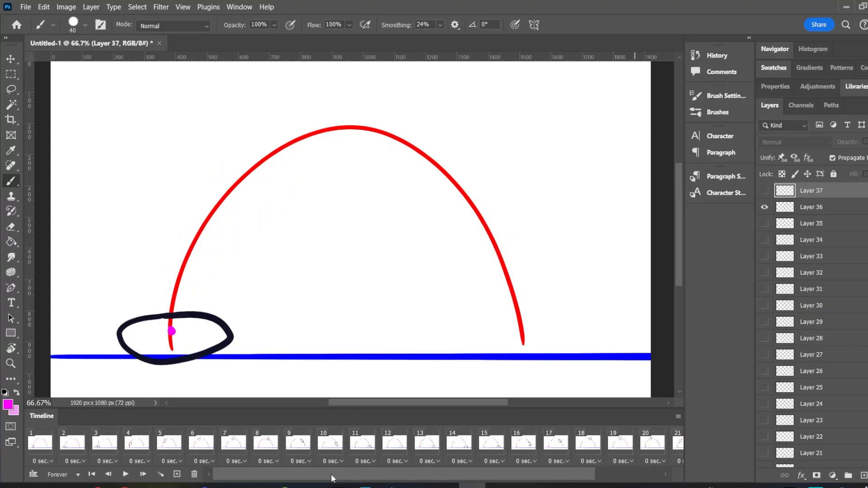
pyautogui.click(33, 451)
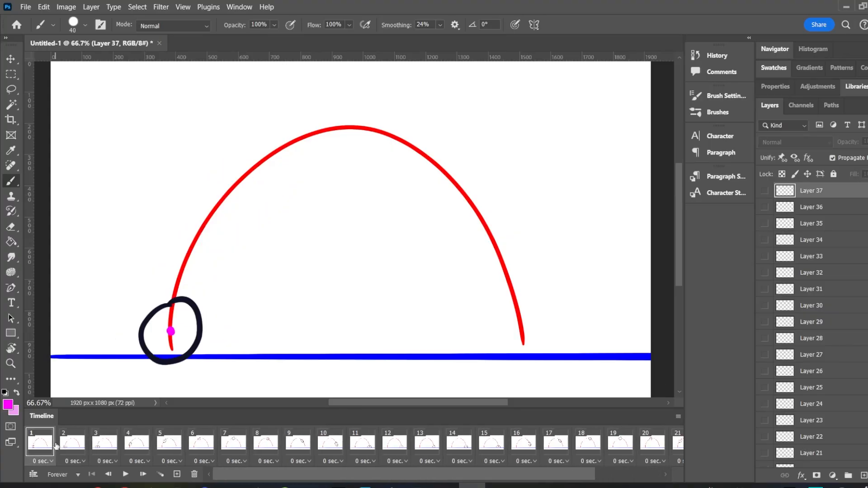
pyautogui.click(126, 474)
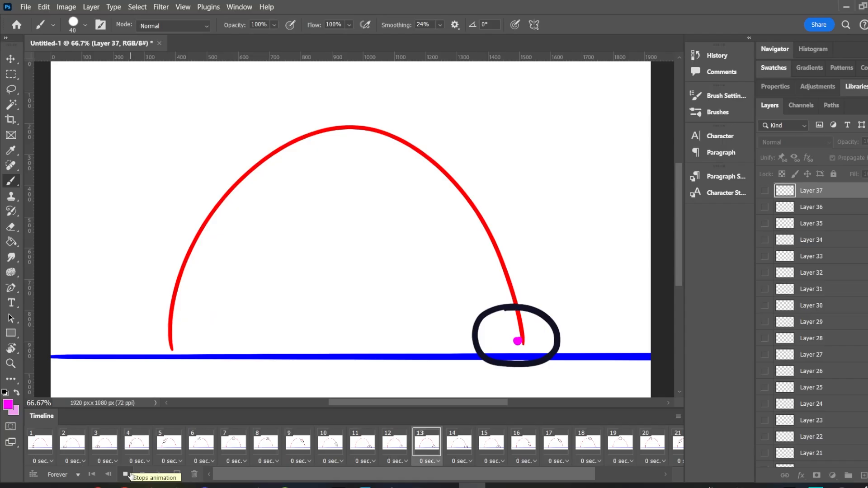
pyautogui.click(126, 475)
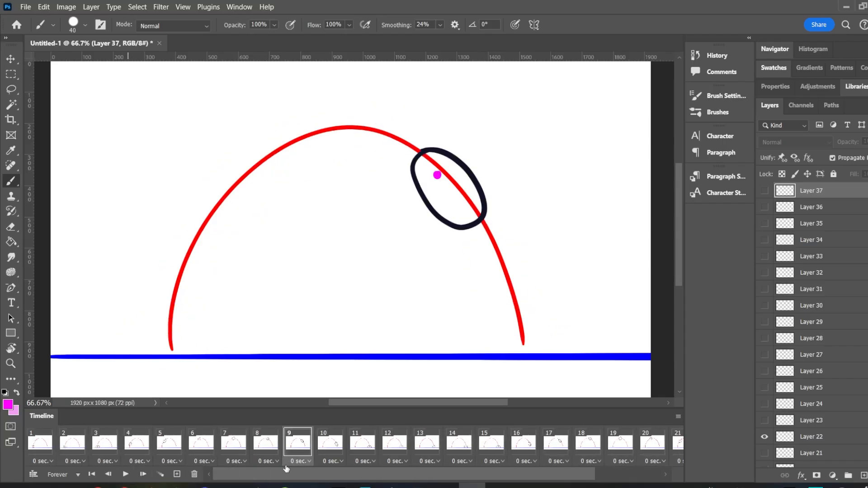
pyautogui.click(72, 447)
pyautogui.click(104, 444)
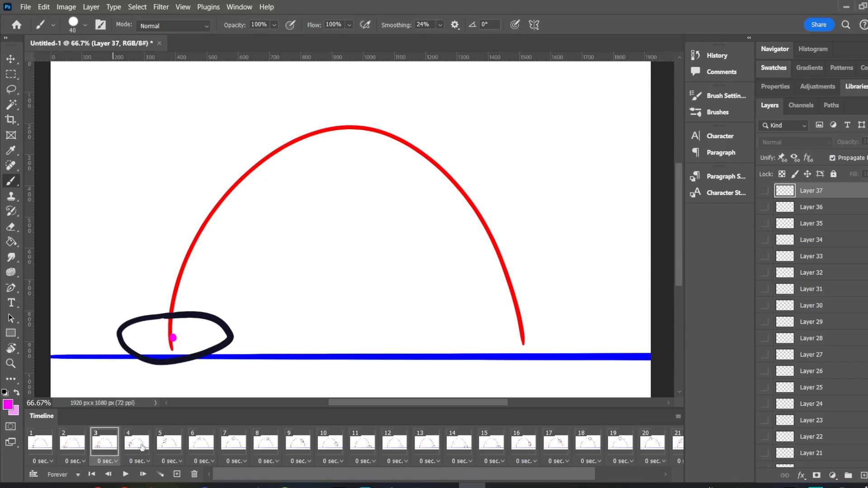
pyautogui.click(141, 448)
pyautogui.click(171, 452)
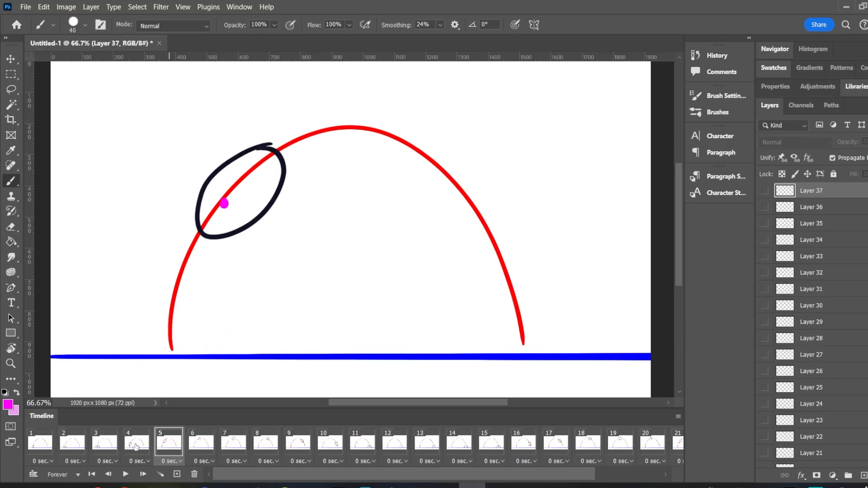
pyautogui.click(136, 448)
pyautogui.click(172, 450)
# Paint tapering magenta trails behind the dots in frame 5 on Layer 18 and frame 6 on Layer 19, back toward each previous position
pyautogui.scroll(-5, 814, 323)
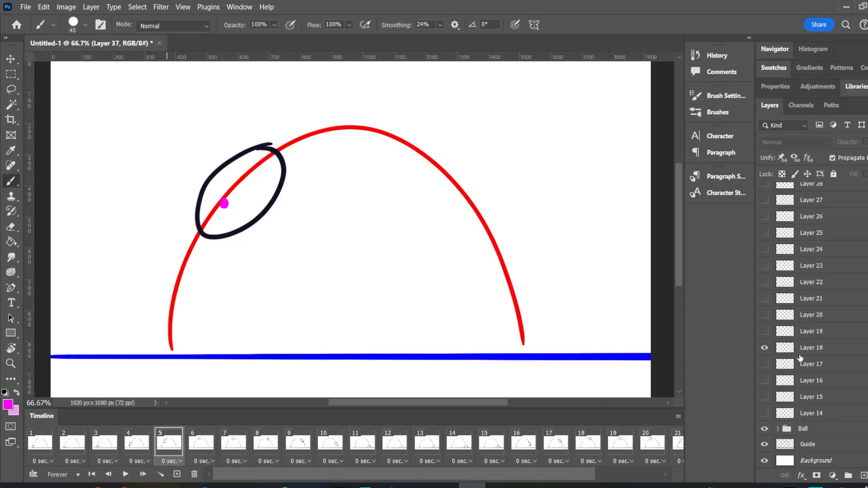
pyautogui.click(856, 352)
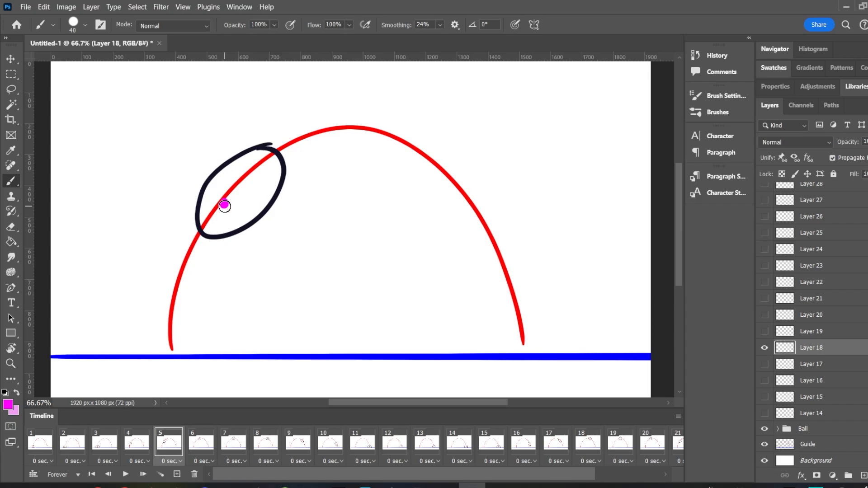
pyautogui.moveTo(225, 205); pyautogui.dragTo(189, 270)
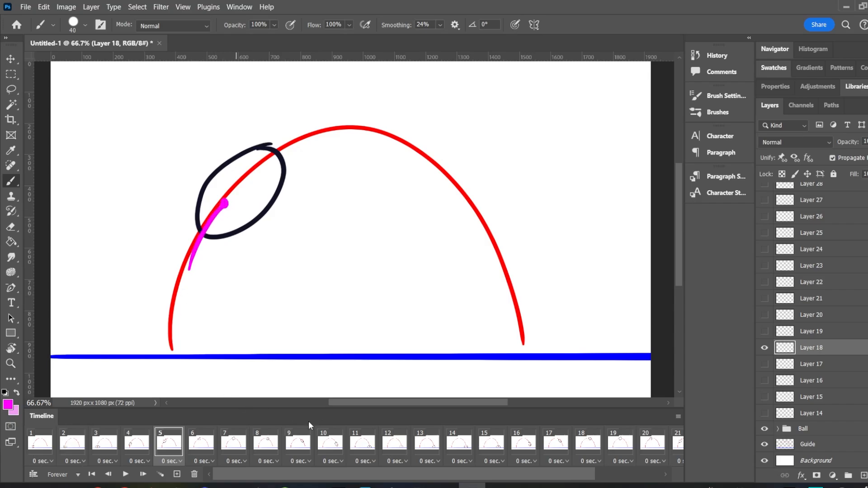
pyautogui.click(195, 451)
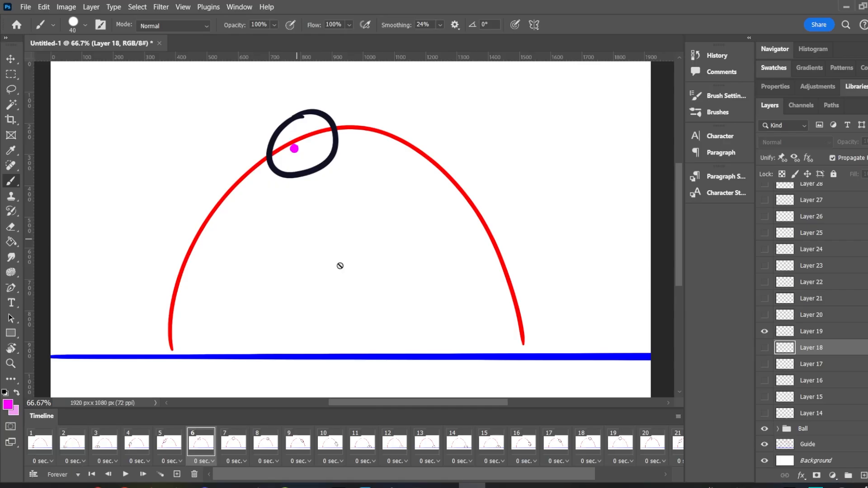
pyautogui.click(847, 338)
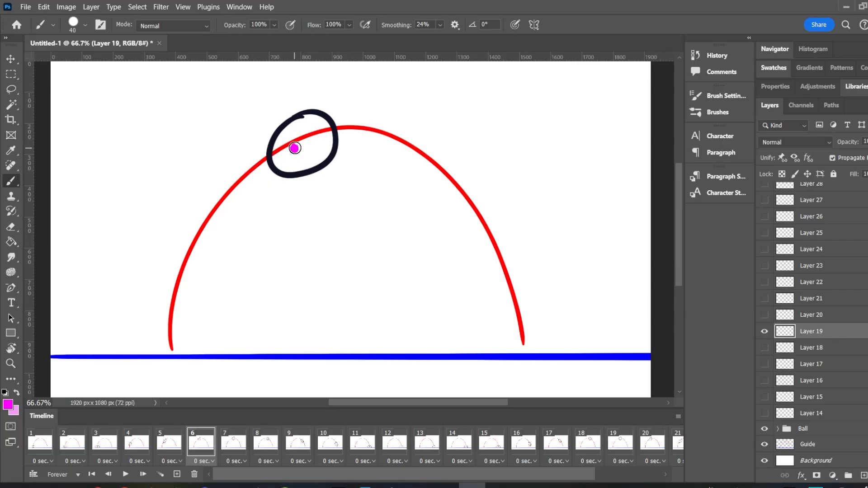
pyautogui.moveTo(294, 148); pyautogui.dragTo(244, 185)
# Paint arched magenta trails back from the dots in frame 7 on Layer 20 and frame 8 on Layer 21
pyautogui.click(230, 444)
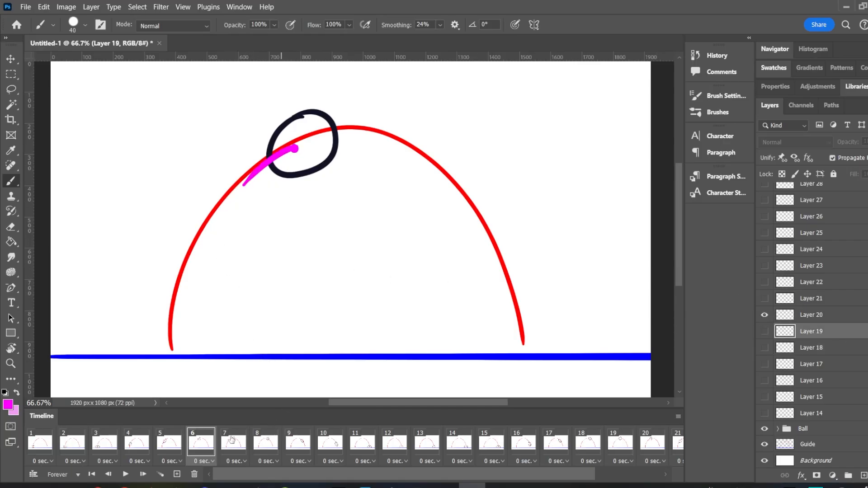
pyautogui.click(814, 315)
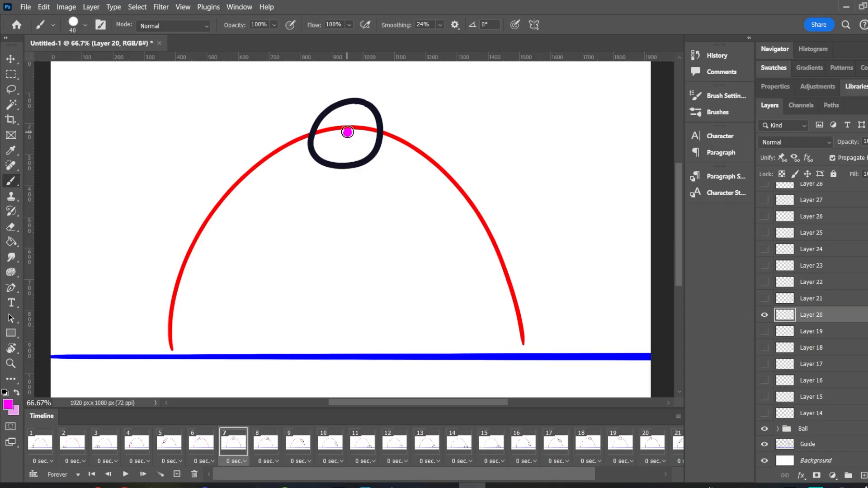
pyautogui.moveTo(348, 133)
pyautogui.mouseDown()
pyautogui.moveTo(312, 110)
pyautogui.moveTo(292, 138)
pyautogui.mouseUp()
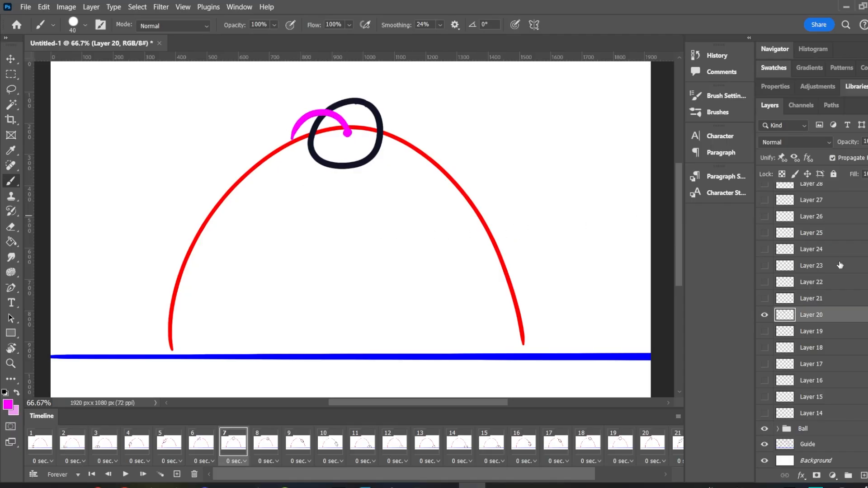
pyautogui.click(840, 302)
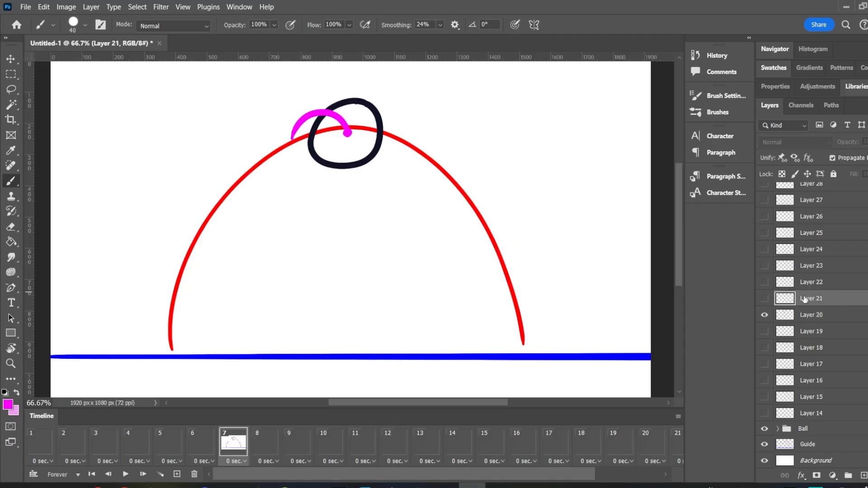
pyautogui.click(267, 442)
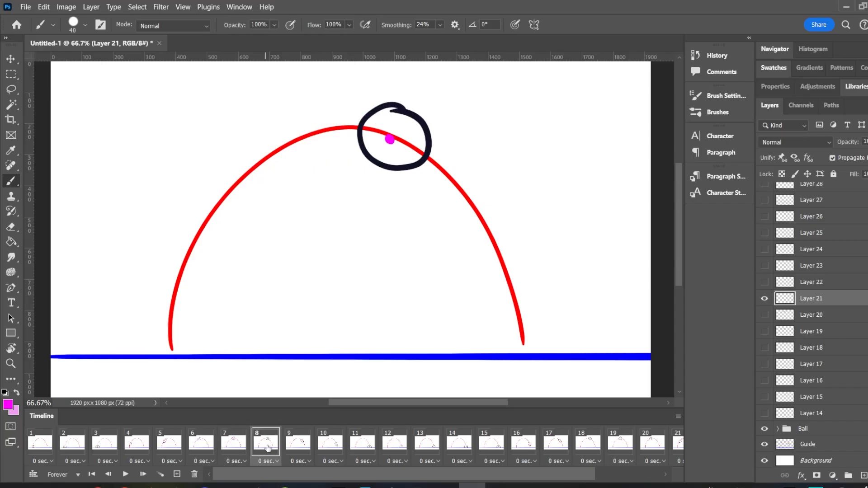
pyautogui.moveTo(390, 140)
pyautogui.mouseDown()
pyautogui.moveTo(382, 118)
pyautogui.moveTo(337, 118)
pyautogui.mouseUp()
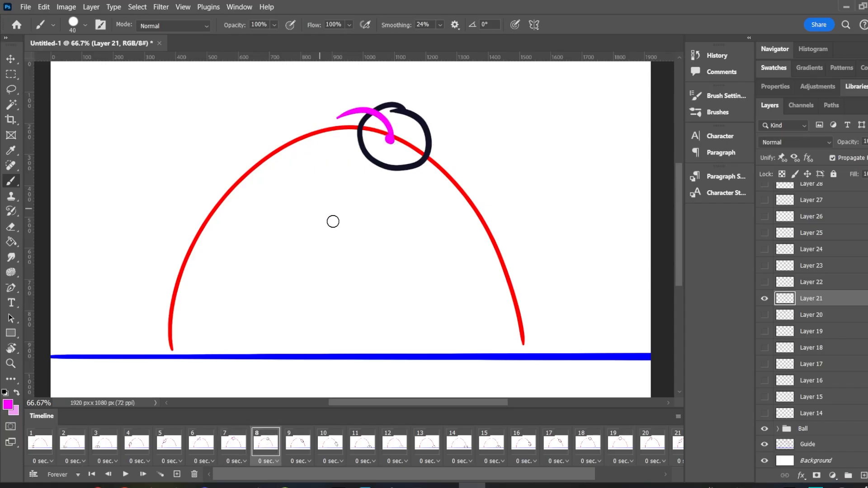
# Paint magenta trails up the arc from the dots in frame 9 on Layer 22 and frame 10 on Layer 23, and go to frame 11
pyautogui.click(295, 447)
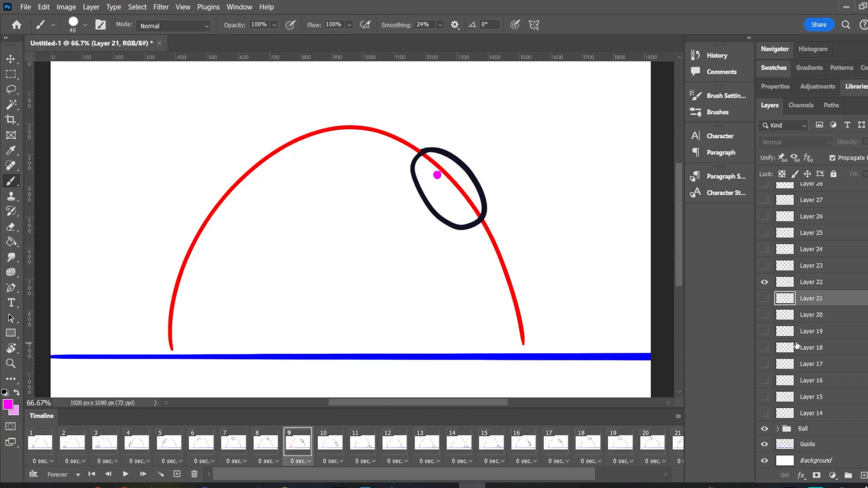
pyautogui.click(837, 282)
pyautogui.moveTo(437, 175)
pyautogui.mouseDown()
pyautogui.moveTo(414, 152)
pyautogui.moveTo(353, 133)
pyautogui.mouseUp()
pyautogui.hotkey('ctrl', 'z')
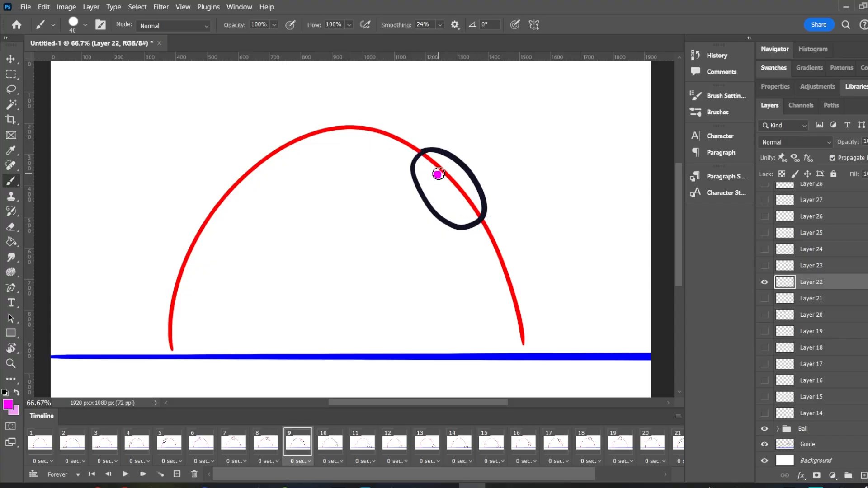
pyautogui.moveTo(436, 174); pyautogui.dragTo(362, 132)
pyautogui.click(335, 446)
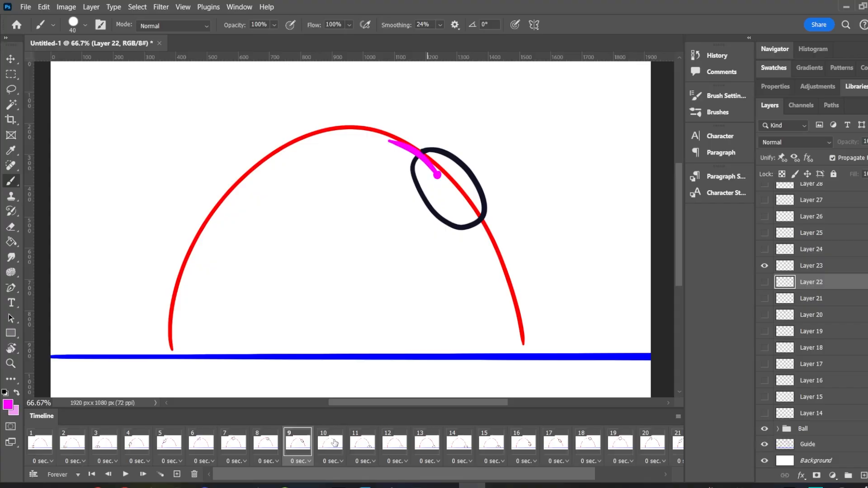
pyautogui.click(846, 267)
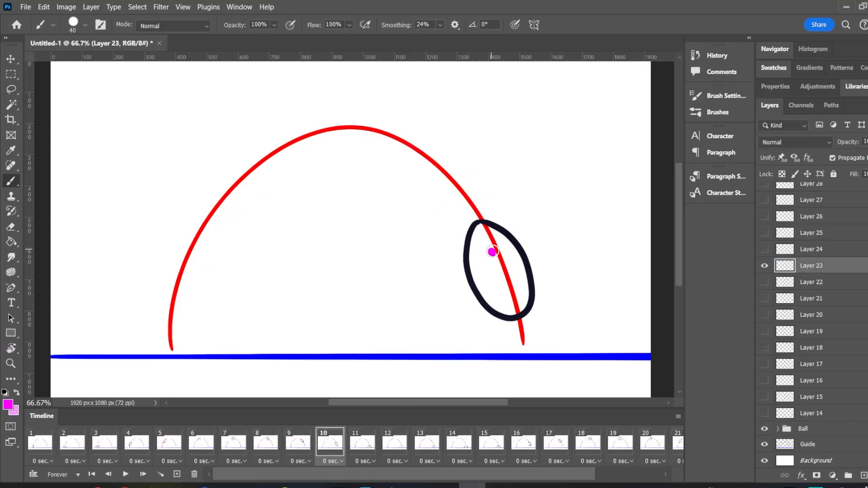
pyautogui.moveTo(493, 252); pyautogui.dragTo(445, 183)
pyautogui.click(368, 443)
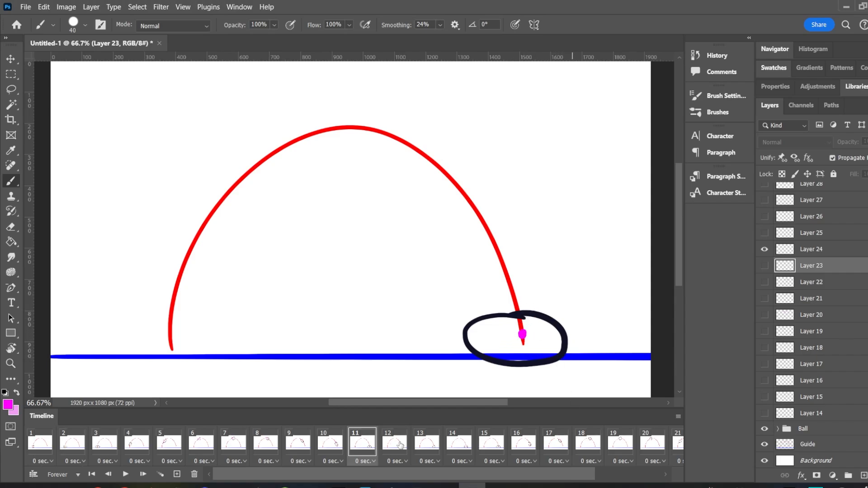
# Step through frames 12 to 17 and paint a tapering magenta trail down the arc from frame 17's dot on Layer 30
pyautogui.click(400, 446)
pyautogui.click(432, 446)
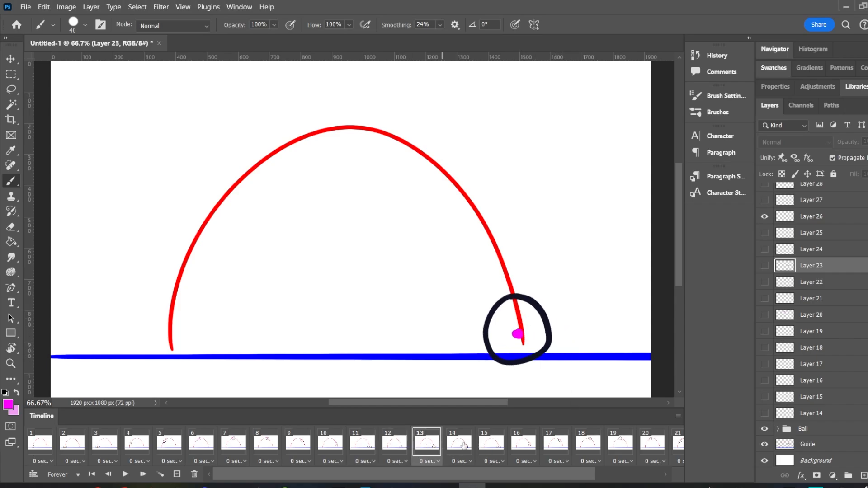
pyautogui.click(464, 446)
pyautogui.click(493, 445)
pyautogui.click(526, 447)
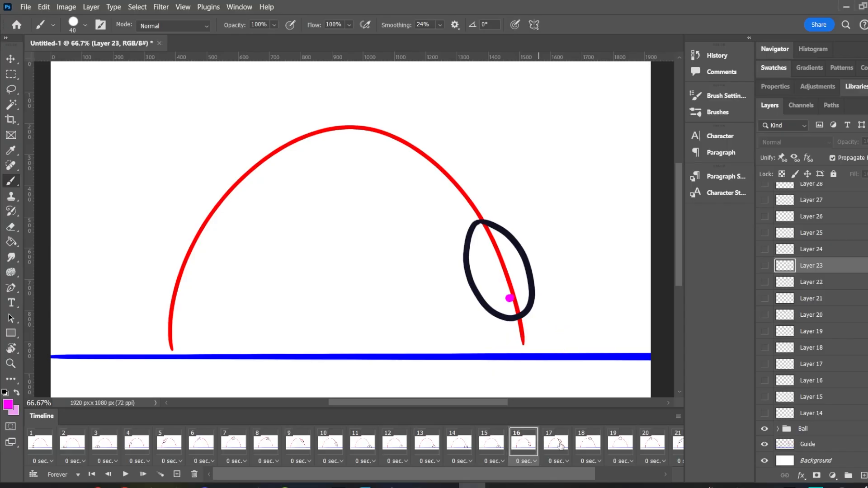
pyautogui.click(561, 448)
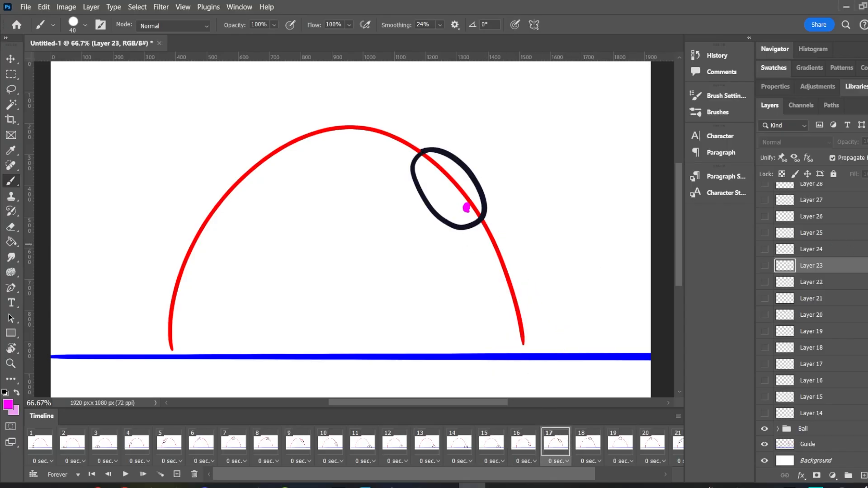
pyautogui.scroll(1, 812, 317)
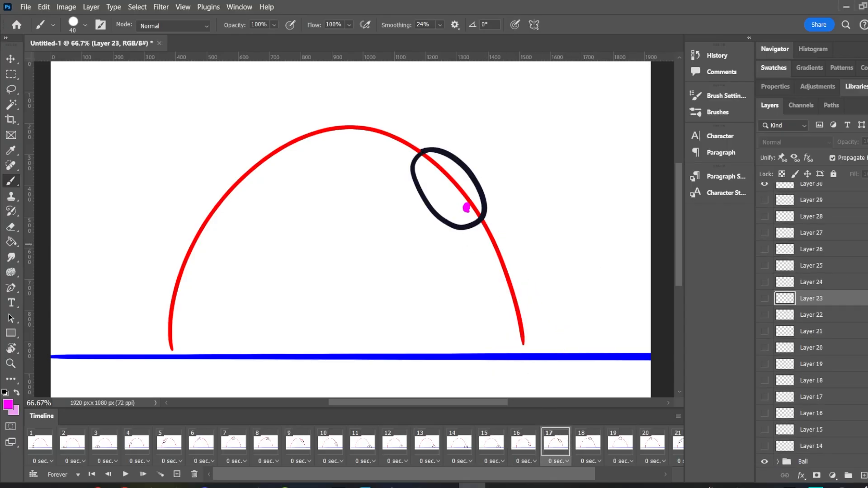
pyautogui.scroll(3, 812, 316)
pyautogui.click(812, 299)
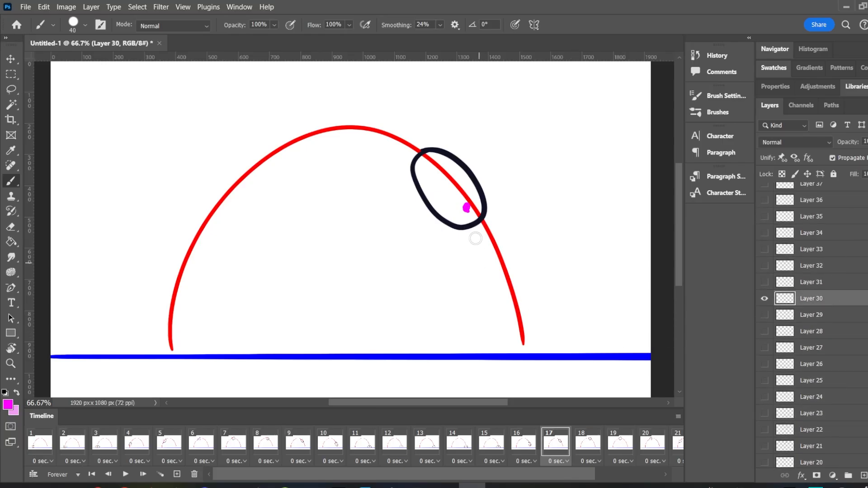
pyautogui.moveTo(465, 207); pyautogui.dragTo(499, 279)
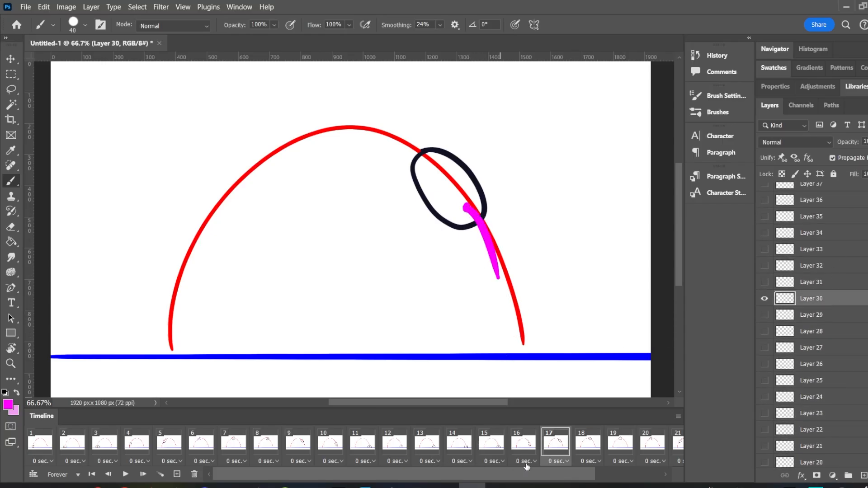
# Paint magenta trails back toward the previous dot positions in frame 18 on Layer 31 and frame 19 on Layer 32
pyautogui.click(586, 451)
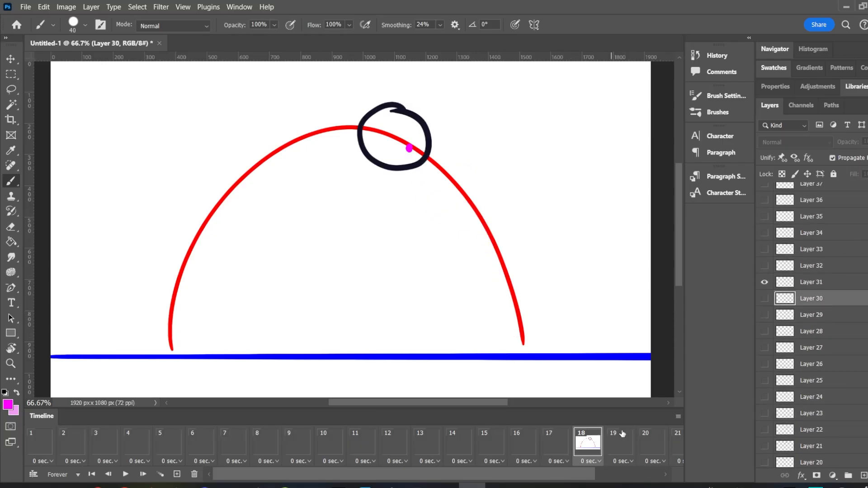
pyautogui.click(847, 281)
pyautogui.moveTo(408, 147)
pyautogui.mouseDown()
pyautogui.moveTo(447, 169)
pyautogui.moveTo(485, 221)
pyautogui.mouseUp()
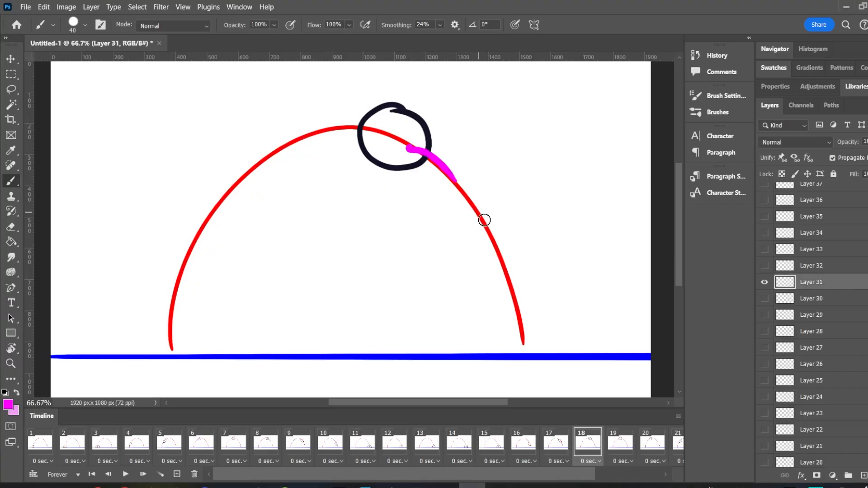
pyautogui.click(620, 444)
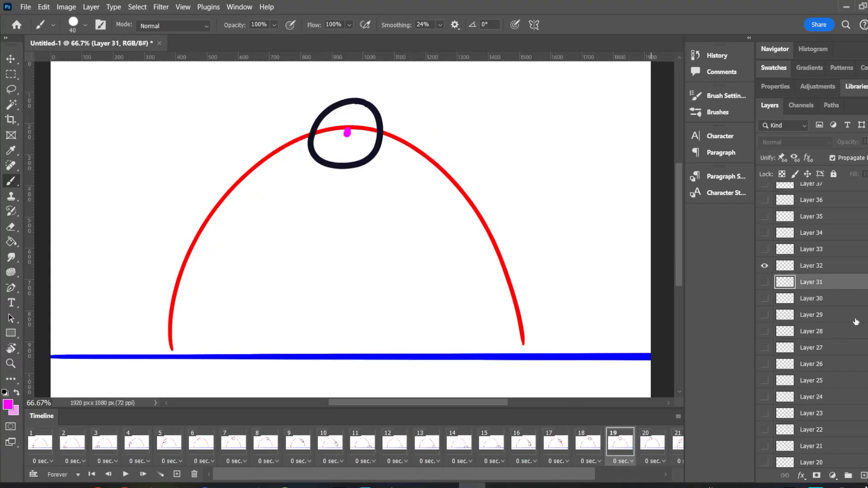
pyautogui.click(837, 270)
pyautogui.moveTo(349, 132); pyautogui.dragTo(411, 132)
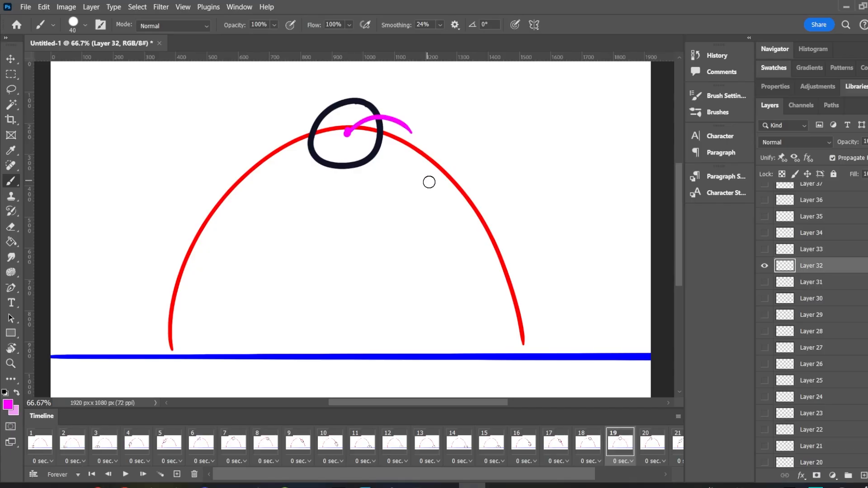
# Paint curved magenta trails behind the dots in frame 20 on Layer 33 and frame 21 on Layer 34
pyautogui.click(649, 445)
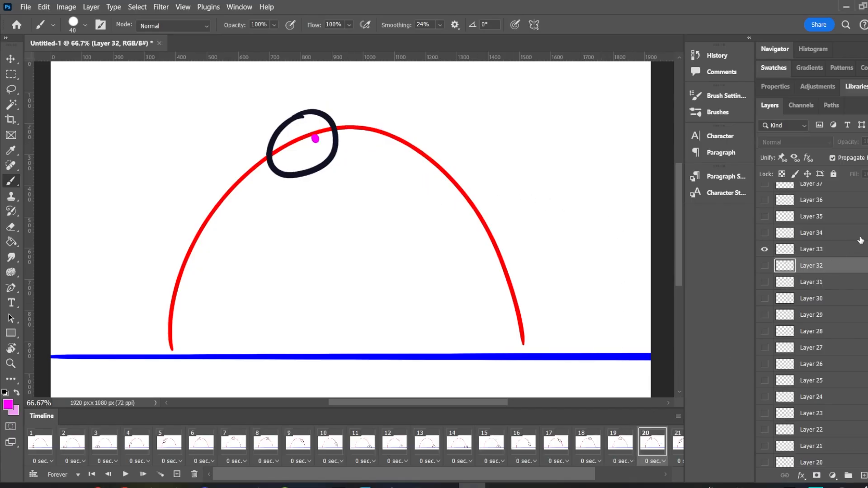
pyautogui.click(857, 252)
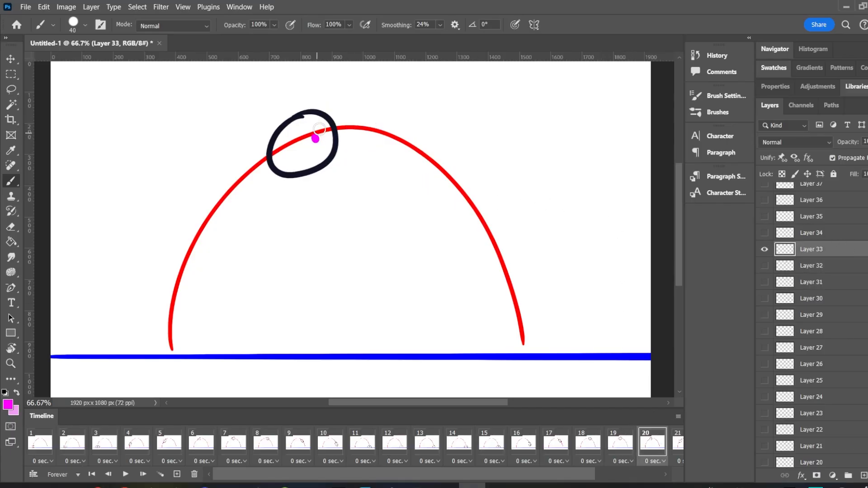
pyautogui.moveTo(315, 139); pyautogui.dragTo(369, 124)
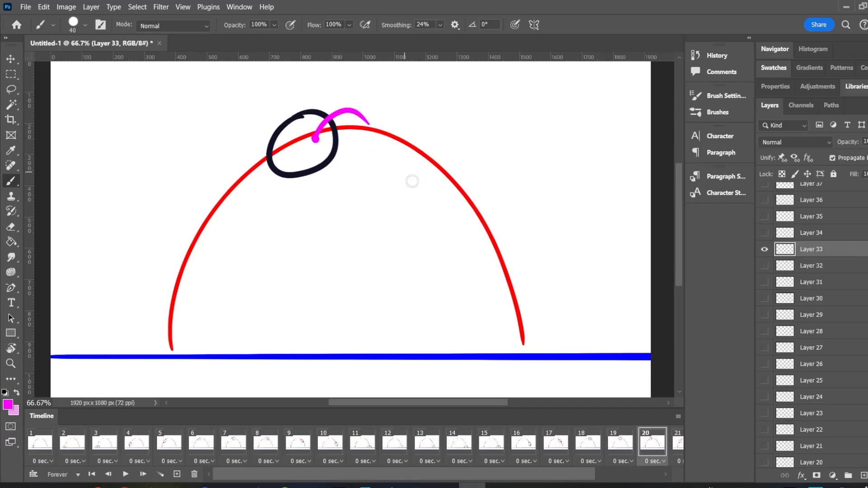
pyautogui.click(680, 443)
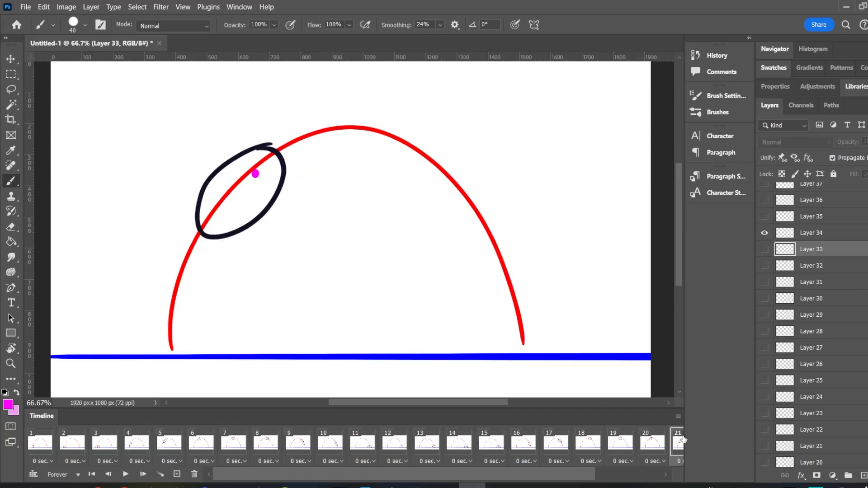
pyautogui.click(839, 238)
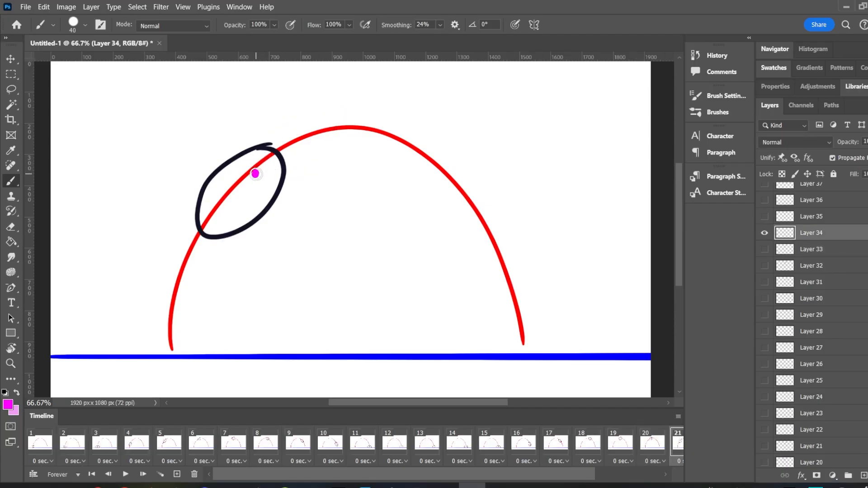
pyautogui.moveTo(255, 174); pyautogui.dragTo(308, 135)
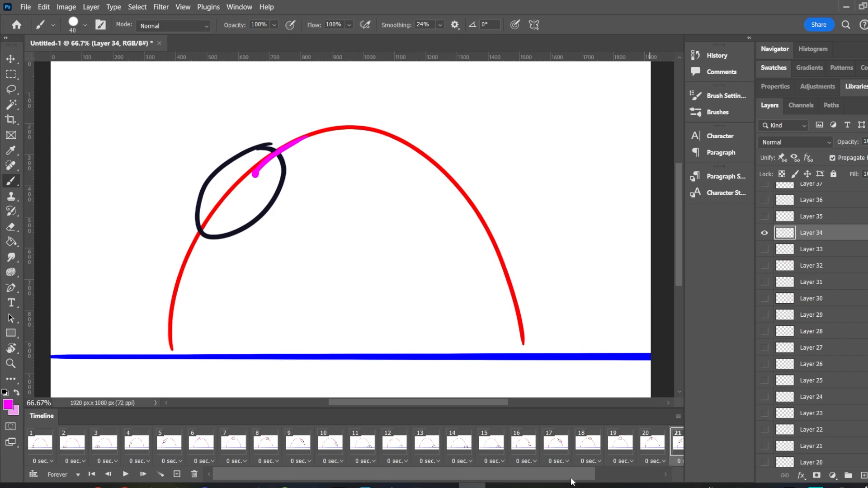
# Paint a magenta trail up the arc from the dot in frame 22 on Layer 35, and go on to frame 24
pyautogui.moveTo(572, 482); pyautogui.dragTo(637, 482)
pyautogui.click(605, 443)
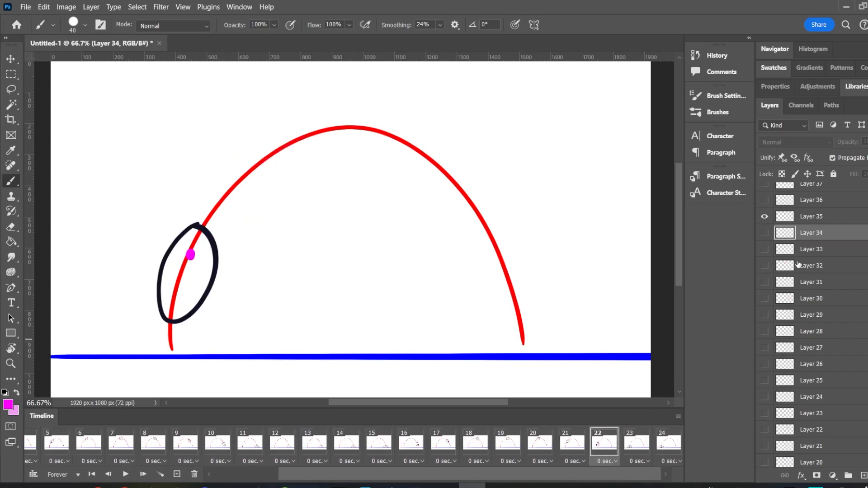
pyautogui.click(846, 218)
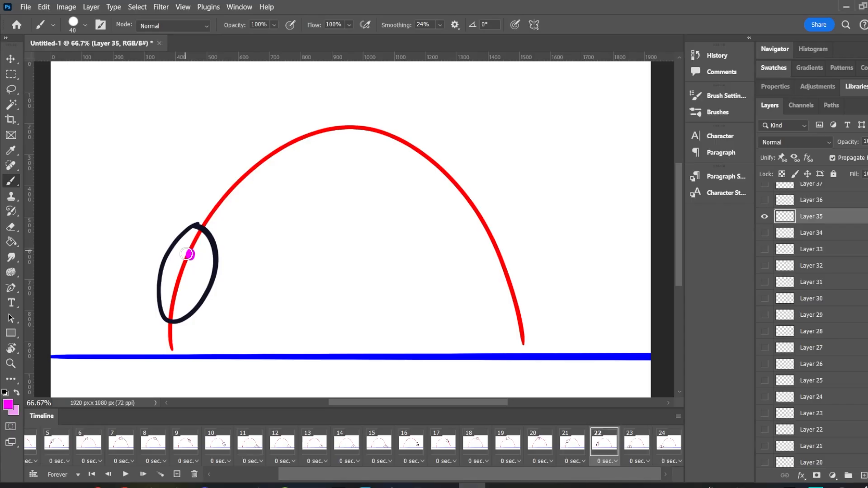
pyautogui.moveTo(190, 257); pyautogui.dragTo(228, 190)
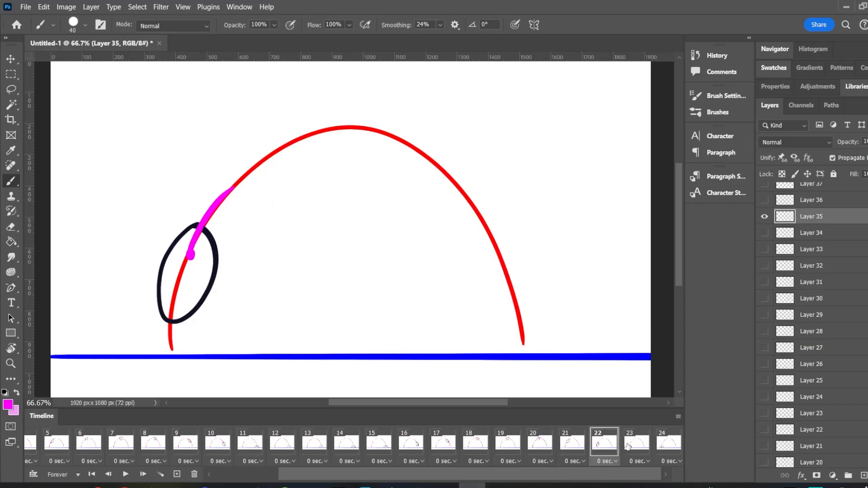
pyautogui.click(647, 462)
pyautogui.click(671, 455)
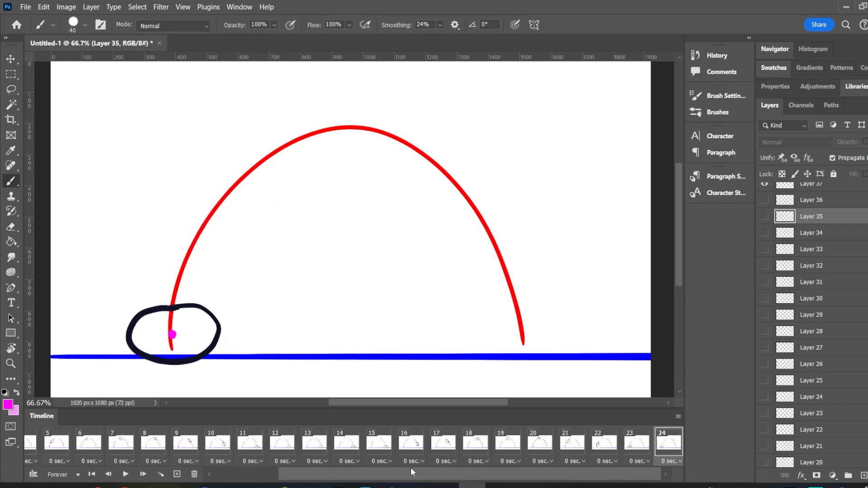
# Play the animation with the new trails, stop it, and step through frames 2 to 5 to check the takeoff
pyautogui.click(125, 475)
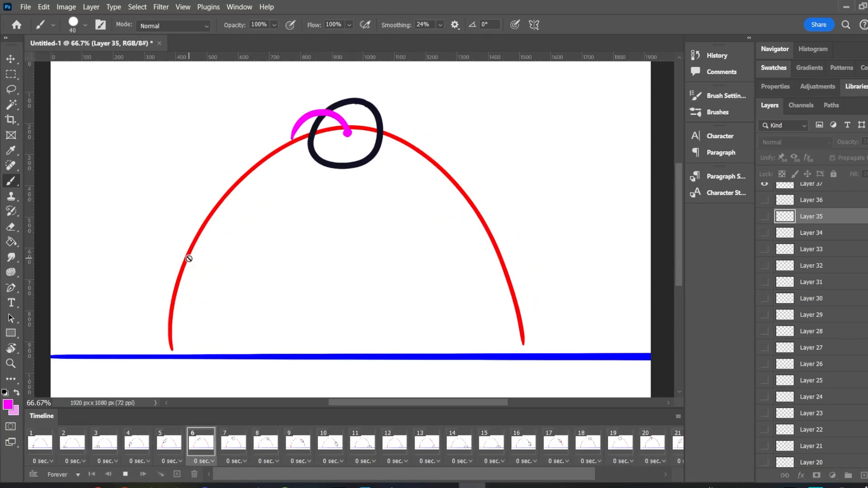
pyautogui.press('space')
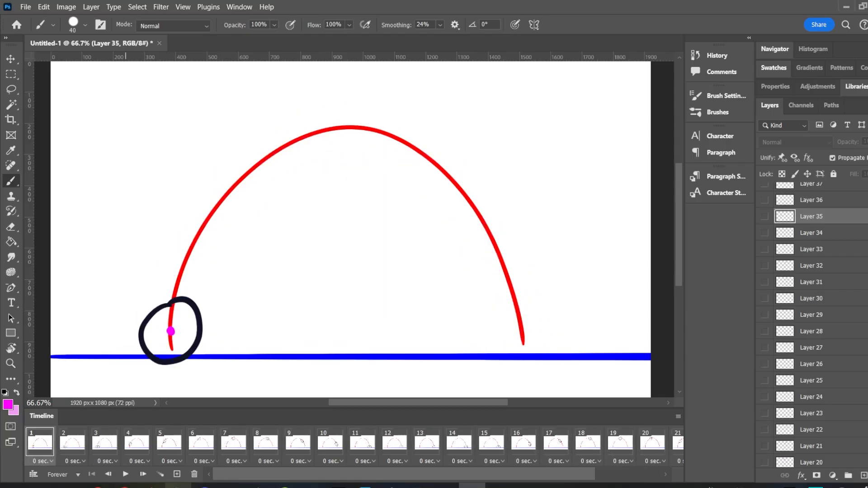
pyautogui.scroll(-3, 812, 316)
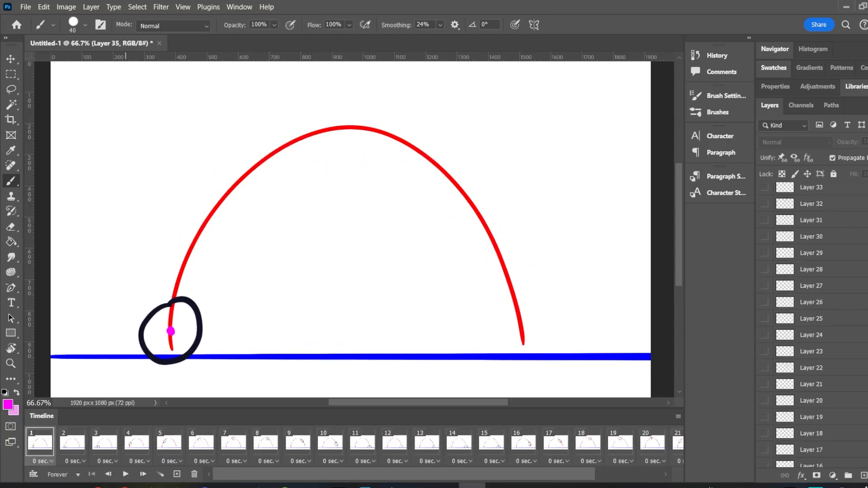
pyautogui.scroll(-3, 812, 323)
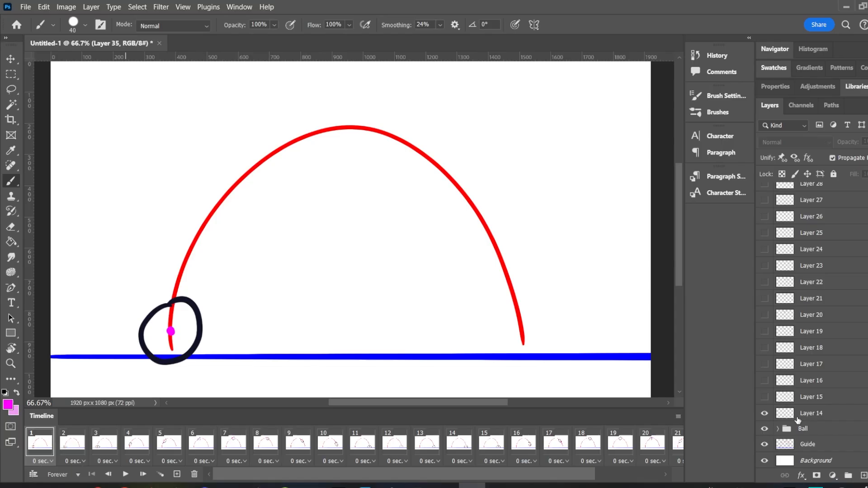
pyautogui.click(70, 453)
pyautogui.click(104, 449)
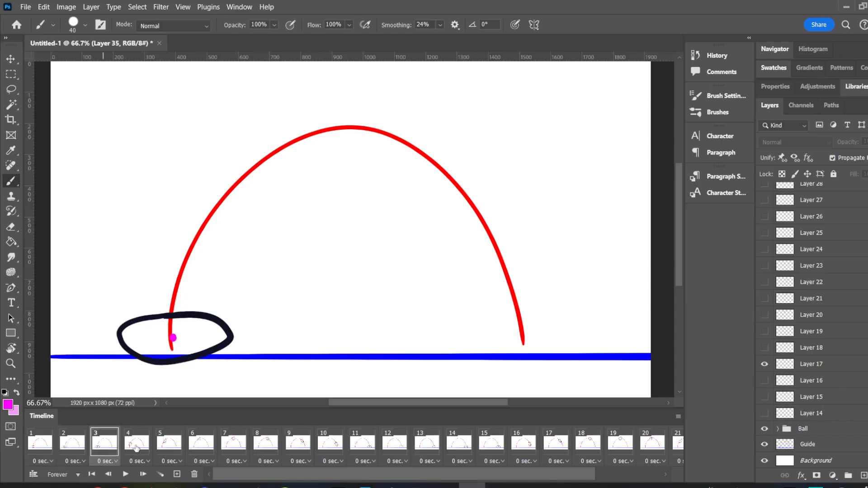
pyautogui.click(135, 448)
pyautogui.click(178, 450)
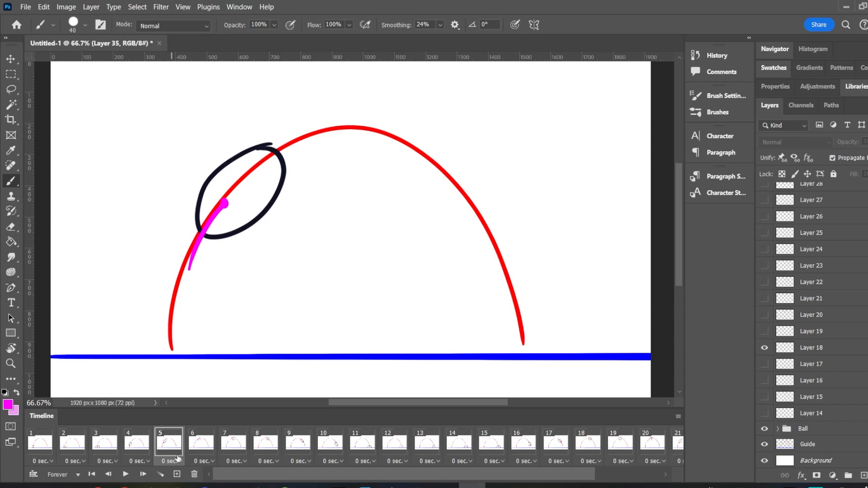
# Paint a magenta trail in frame 4 on Layer 17, running down from the dot and curling outward near the ground
pyautogui.click(131, 449)
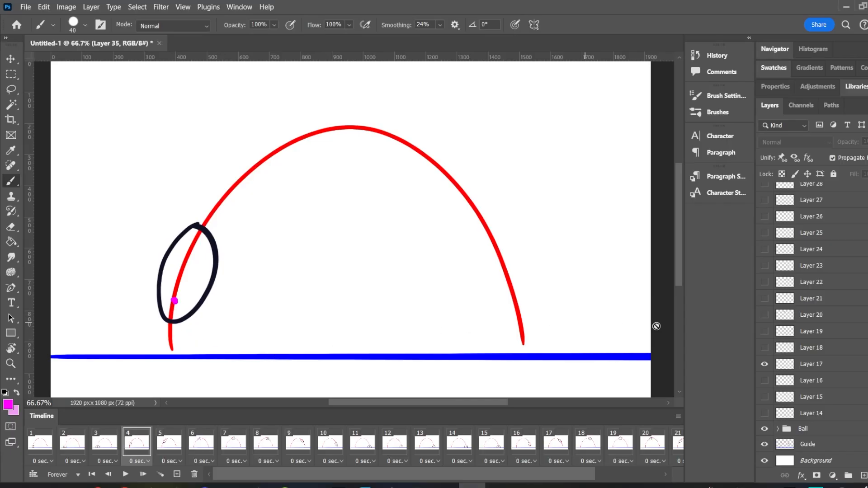
pyautogui.click(861, 366)
pyautogui.moveTo(175, 301)
pyautogui.mouseDown()
pyautogui.moveTo(162, 349)
pyautogui.moveTo(150, 349)
pyautogui.mouseUp()
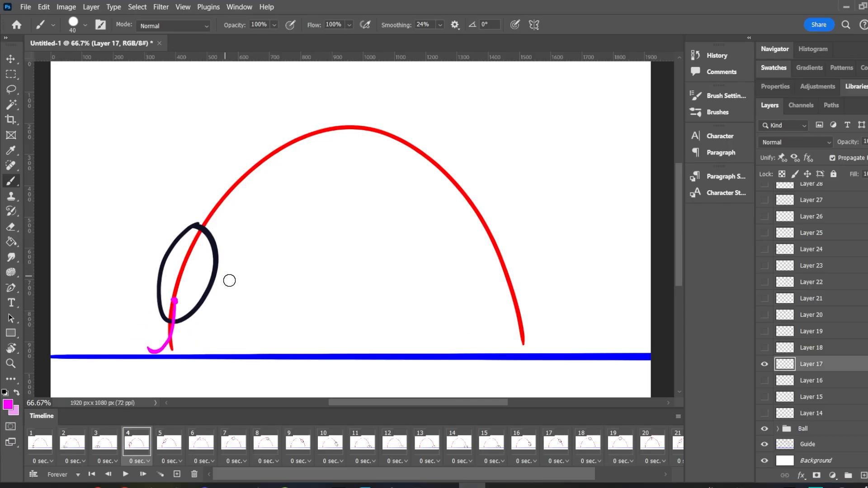
# In frame 3, show Layer 17 as a reference and make Layer 16 active for painting the trail from its dot
pyautogui.click(101, 447)
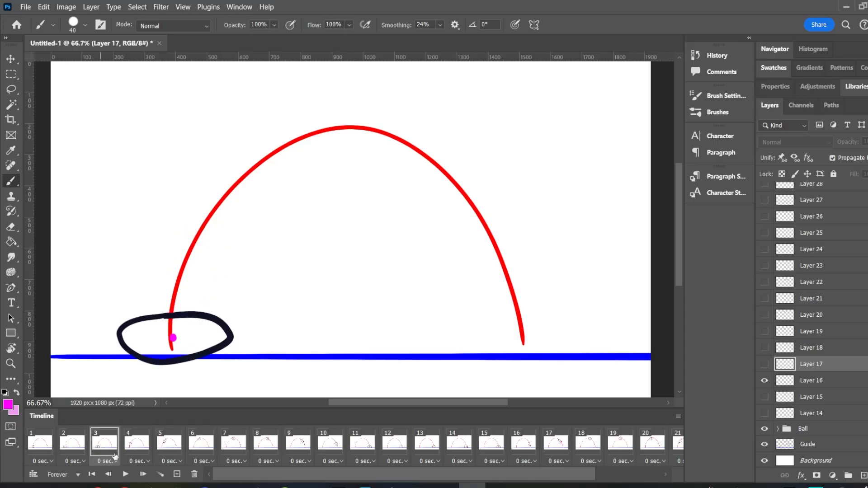
pyautogui.click(841, 385)
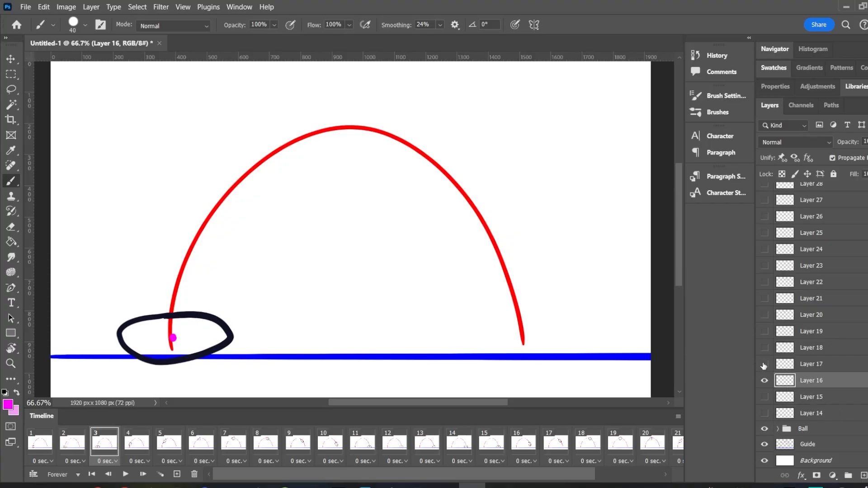
pyautogui.moveTo(175, 300); pyautogui.dragTo(149, 350)
pyautogui.click(172, 340)
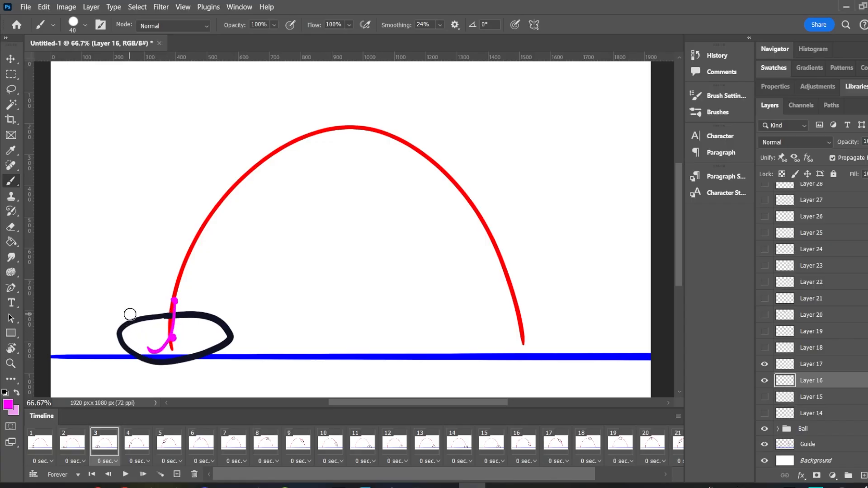
# Draw the magenta tail for frame 3 on Layer 16, curving from the ball's dot along the ground and up, and hide Layer 17
pyautogui.moveTo(129, 314)
pyautogui.mouseDown()
pyautogui.moveTo(127, 337)
pyautogui.moveTo(152, 352)
pyautogui.moveTo(174, 337)
pyautogui.mouseUp()
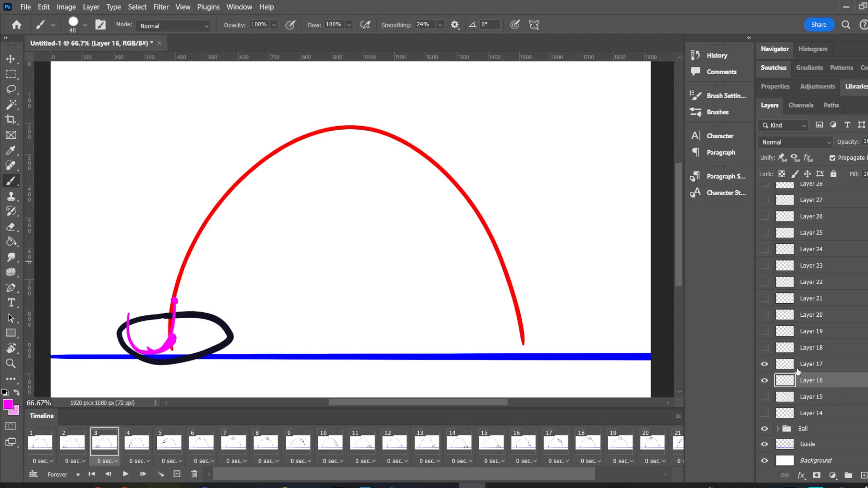
pyautogui.click(764, 364)
# Review the ball frames from 2 to 12 to examine which ones still lack a magenta tail
pyautogui.click(80, 447)
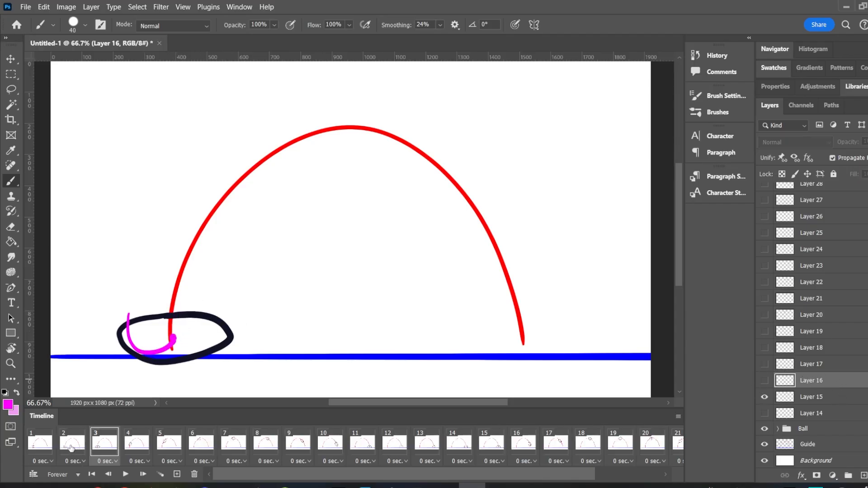
pyautogui.click(835, 400)
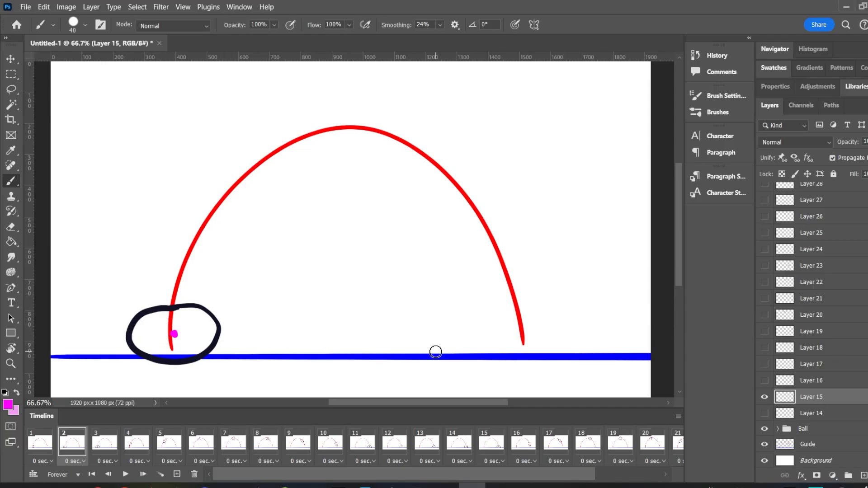
pyautogui.click(96, 447)
pyautogui.click(132, 448)
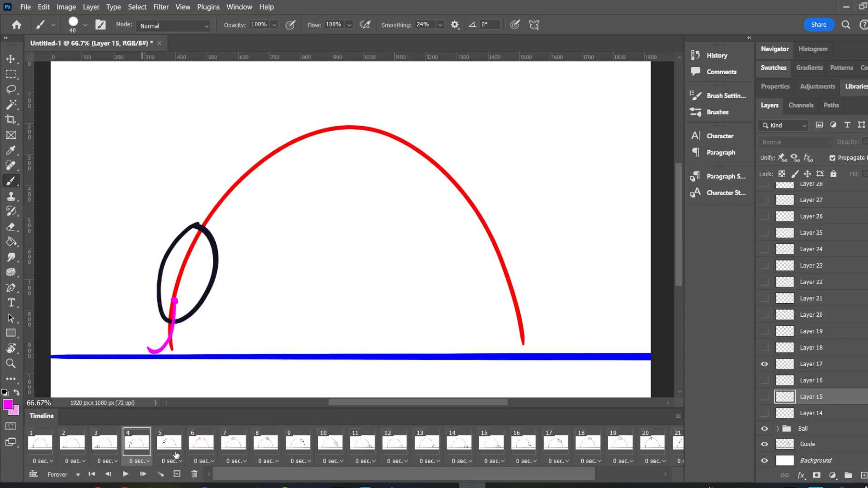
pyautogui.click(171, 449)
pyautogui.click(199, 448)
pyautogui.click(309, 449)
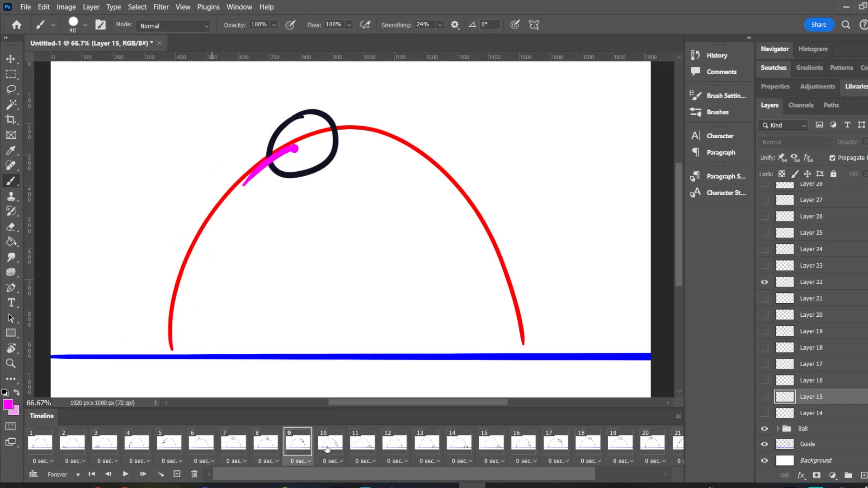
pyautogui.click(396, 448)
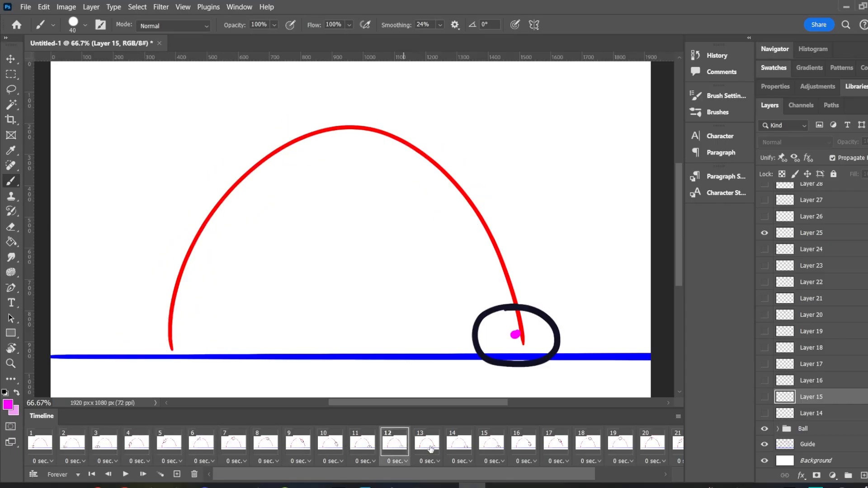
pyautogui.click(364, 447)
pyautogui.click(331, 442)
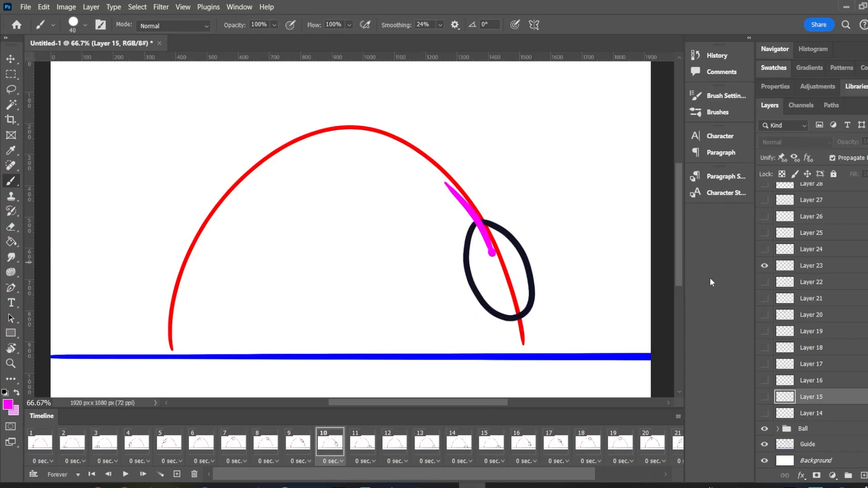
# In frame 11, draw the magenta tail on Layer 24 from the dot up along the arc, using Layer 23 as a temporary reference
pyautogui.click(363, 442)
pyautogui.click(764, 265)
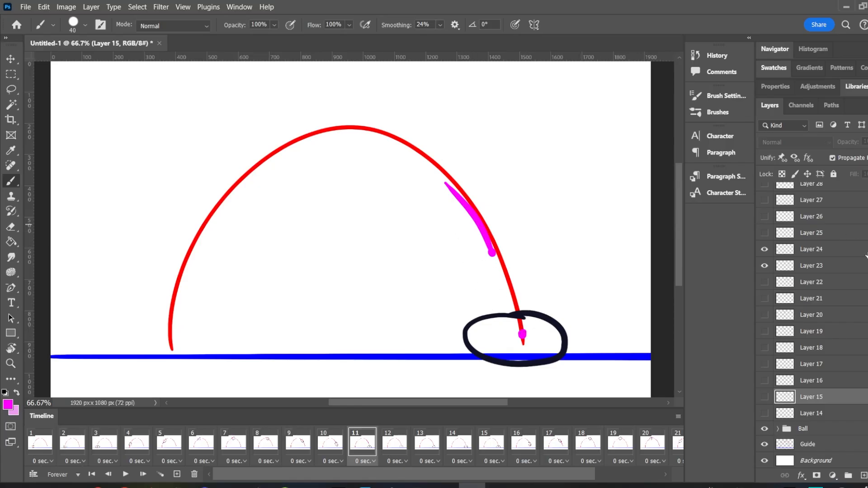
pyautogui.click(857, 270)
pyautogui.click(765, 267)
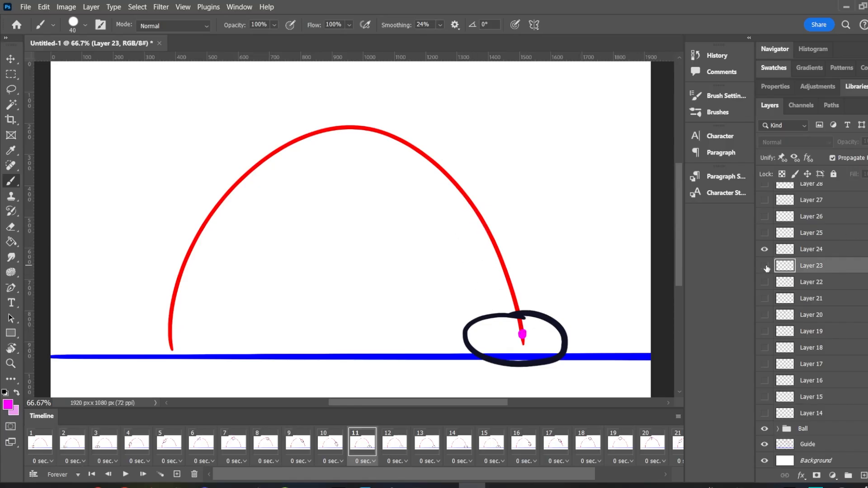
pyautogui.click(792, 249)
pyautogui.click(765, 265)
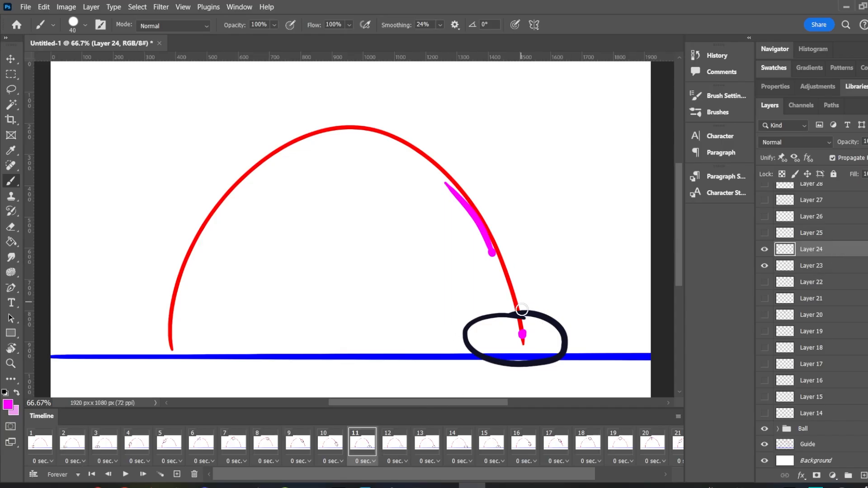
pyautogui.moveTo(522, 334); pyautogui.dragTo(493, 252)
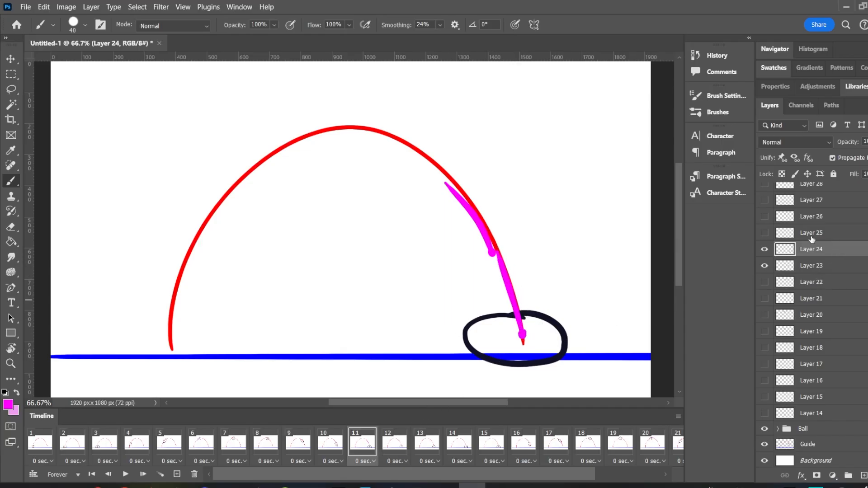
pyautogui.click(765, 266)
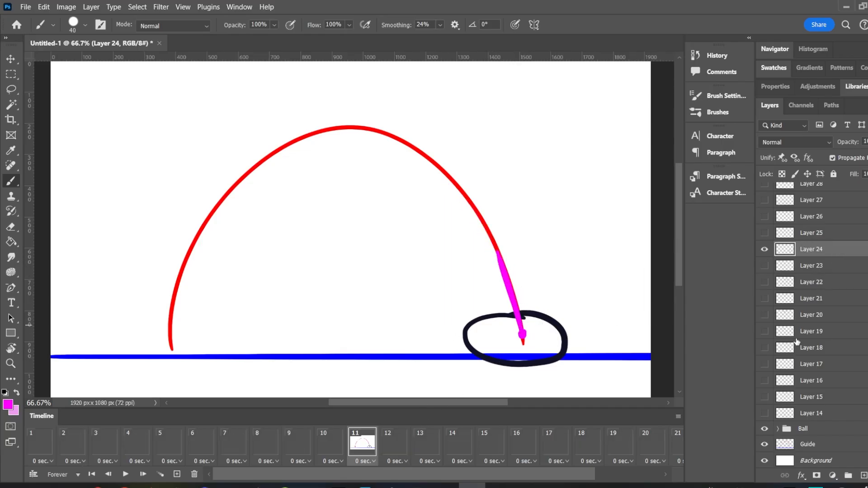
# In frame 12, draw a magenta tail on Layer 25 swinging up past the ball's right side, with Layer 24 temporarily shown as reference
pyautogui.click(398, 443)
pyautogui.click(764, 250)
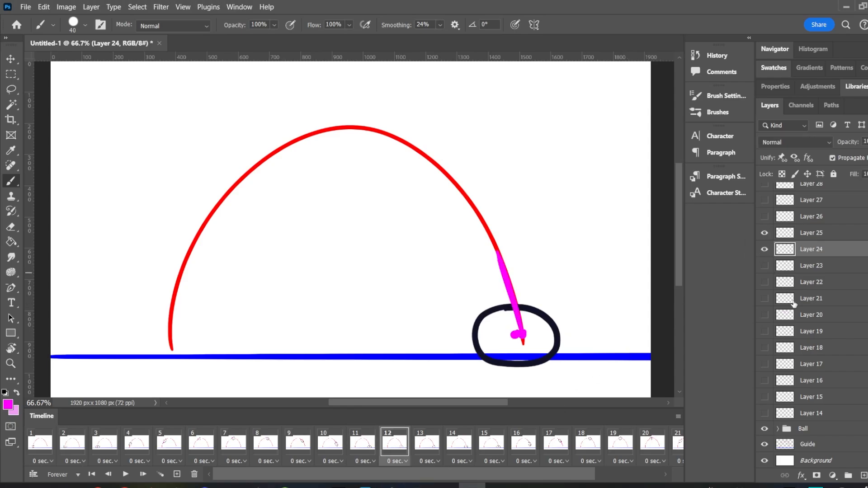
pyautogui.click(844, 234)
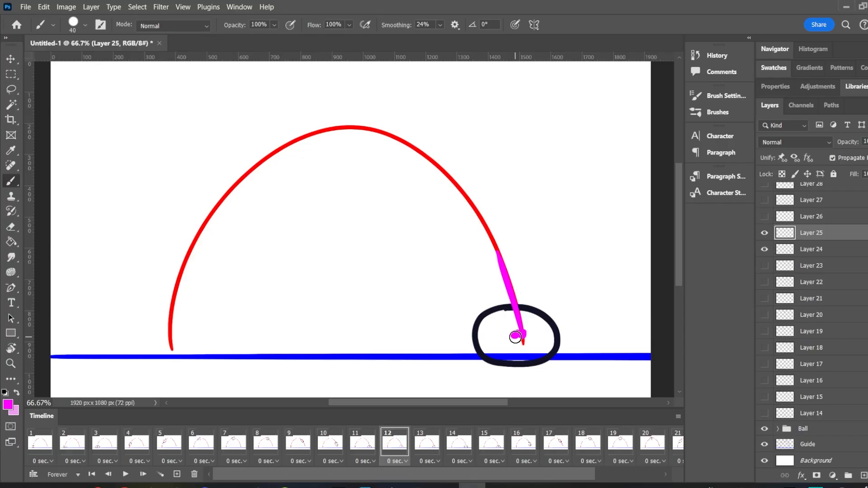
pyautogui.moveTo(520, 334)
pyautogui.mouseDown()
pyautogui.moveTo(536, 318)
pyautogui.moveTo(541, 291)
pyautogui.moveTo(532, 272)
pyautogui.mouseUp()
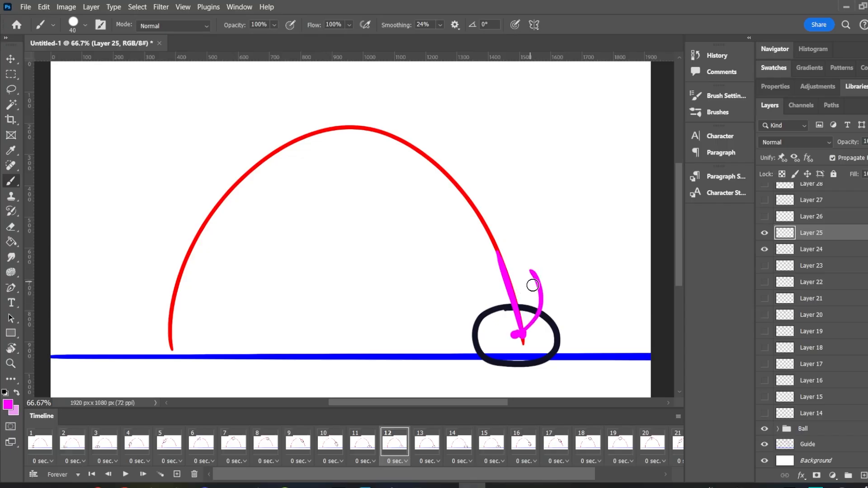
pyautogui.click(765, 249)
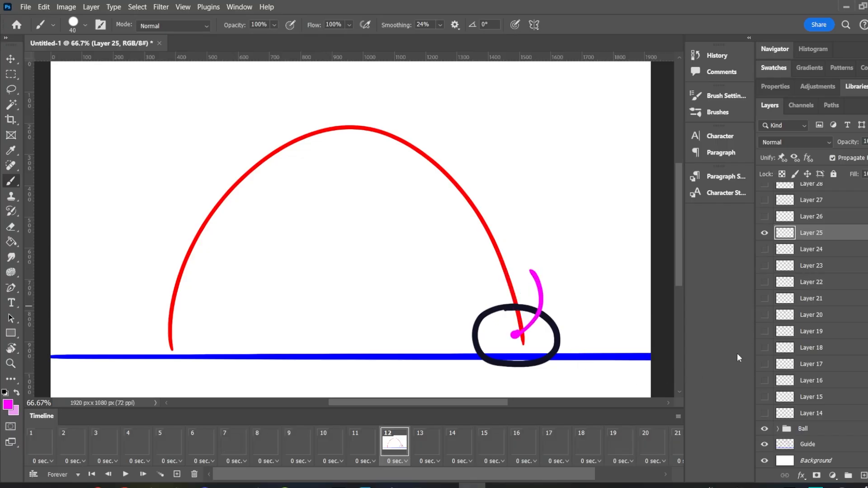
# In frame 13, draw a lower, upward-curling magenta tail on Layer 26, with Layer 25 temporarily shown as reference
pyautogui.click(430, 450)
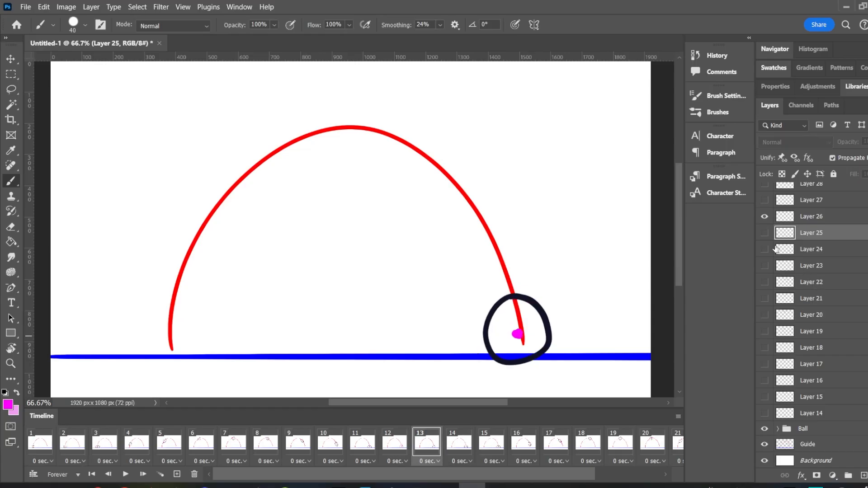
pyautogui.click(764, 232)
pyautogui.click(811, 200)
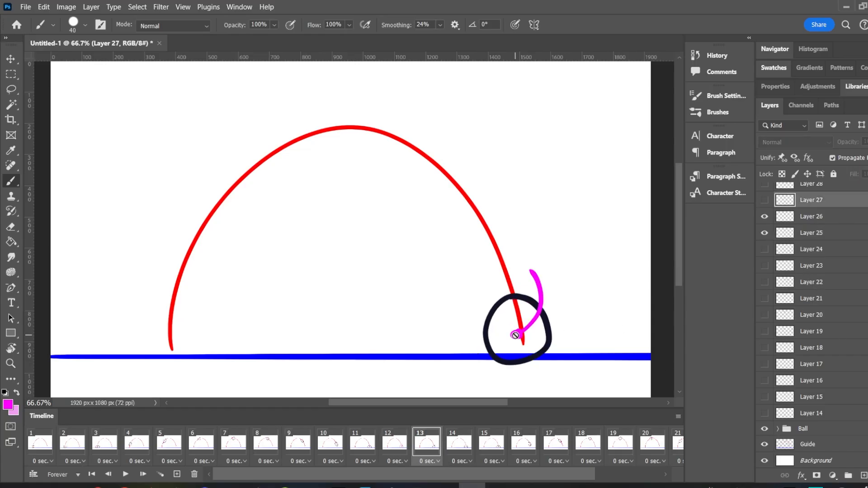
pyautogui.click(856, 217)
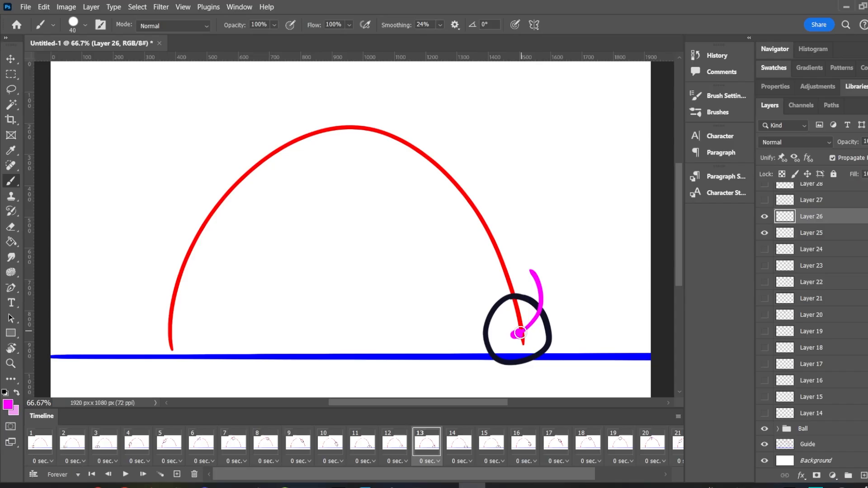
pyautogui.moveTo(518, 338)
pyautogui.mouseDown()
pyautogui.moveTo(545, 339)
pyautogui.moveTo(569, 301)
pyautogui.mouseUp()
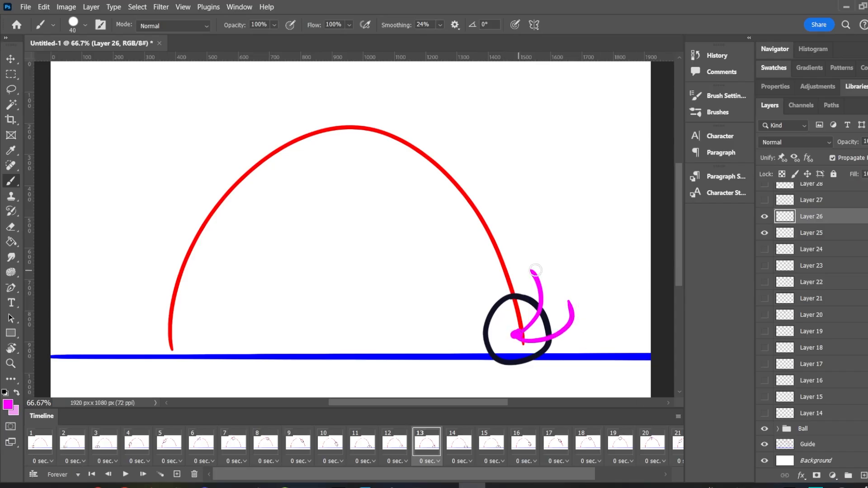
pyautogui.moveTo(539, 260); pyautogui.dragTo(571, 285)
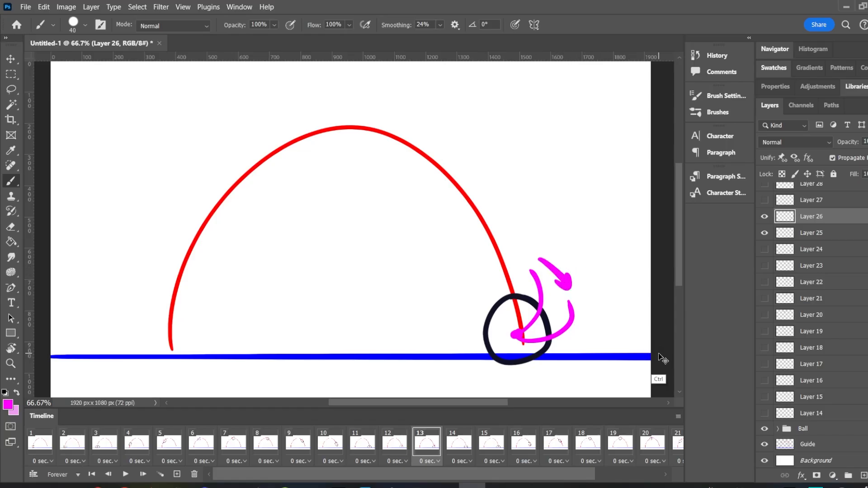
pyautogui.hotkey('ctrl', 'z')
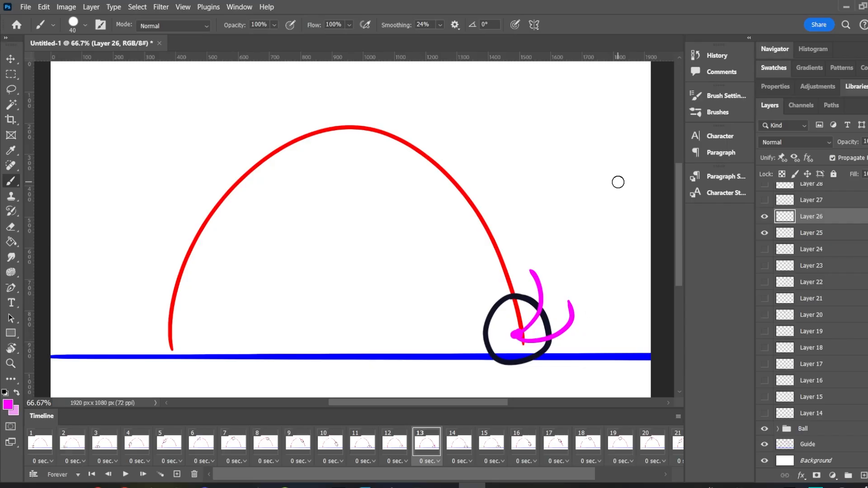
pyautogui.click(764, 233)
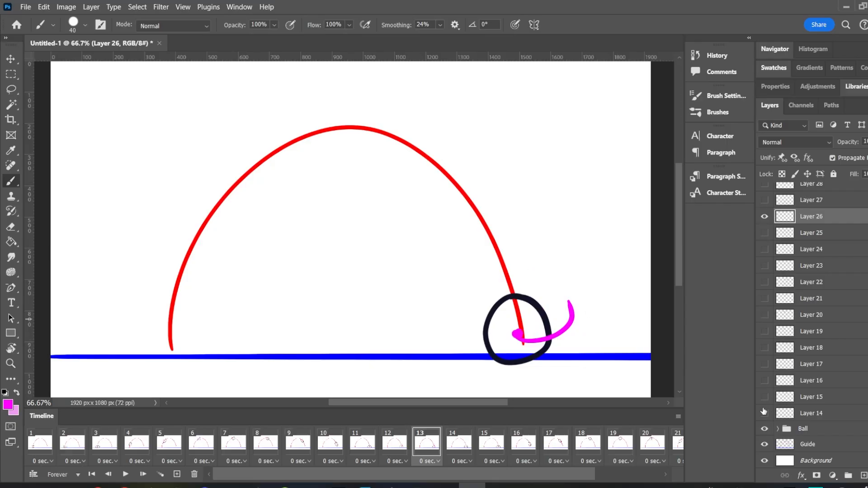
# In frame 14, draw the magenta tail on Layer 27 sagging to the blue ground line, with Layer 26 temporarily shown as reference
pyautogui.click(463, 445)
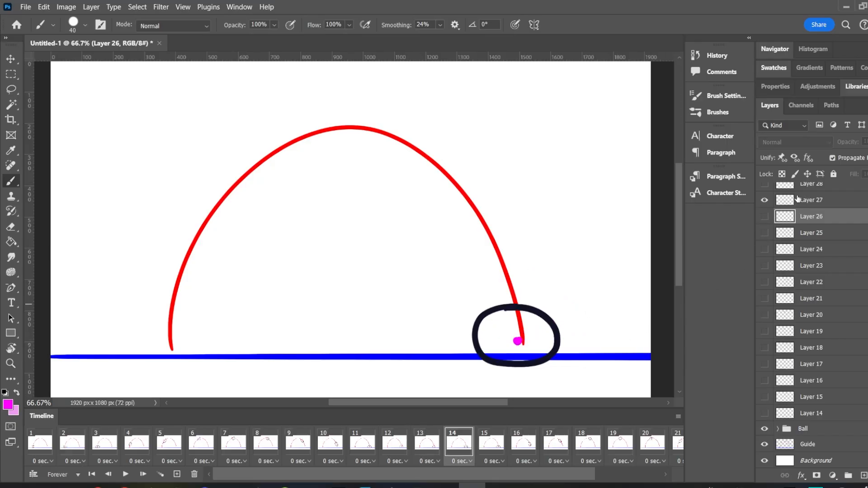
pyautogui.click(764, 216)
pyautogui.click(850, 203)
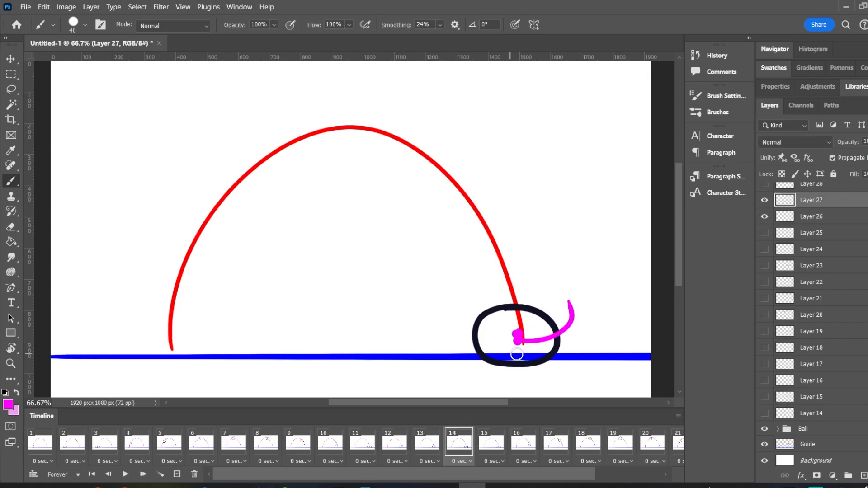
pyautogui.moveTo(533, 350)
pyautogui.mouseDown()
pyautogui.moveTo(574, 349)
pyautogui.moveTo(581, 335)
pyautogui.mouseUp()
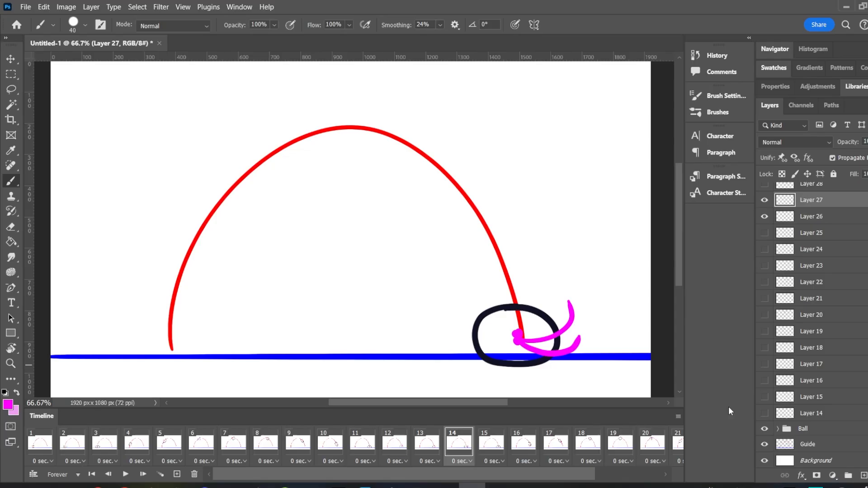
pyautogui.click(764, 217)
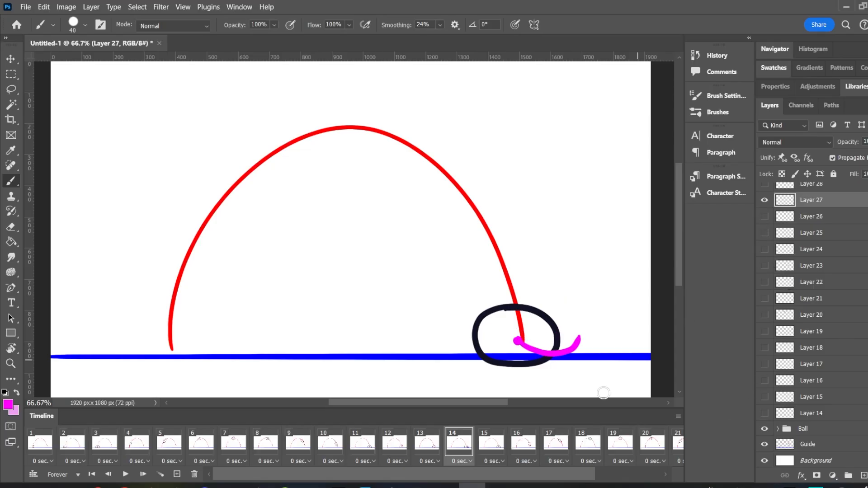
# Go to frame 15 and show Layer 27 as the reference for its tail
pyautogui.click(492, 448)
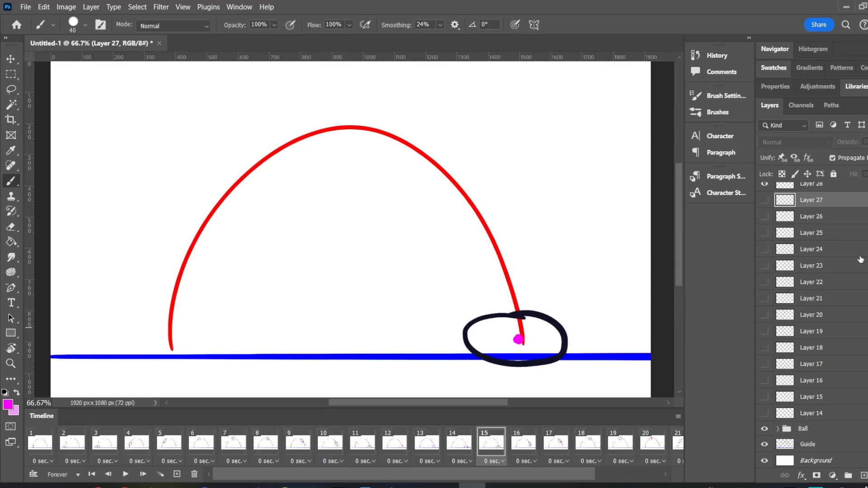
pyautogui.scroll(3, 814, 324)
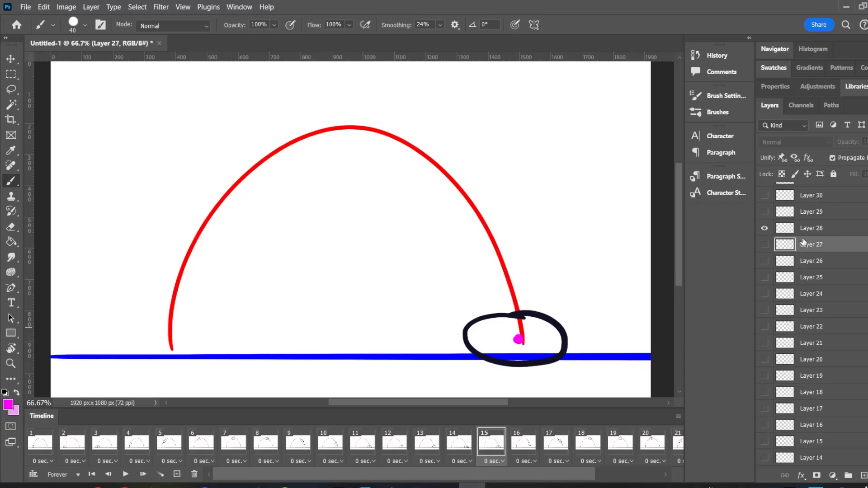
pyautogui.click(765, 244)
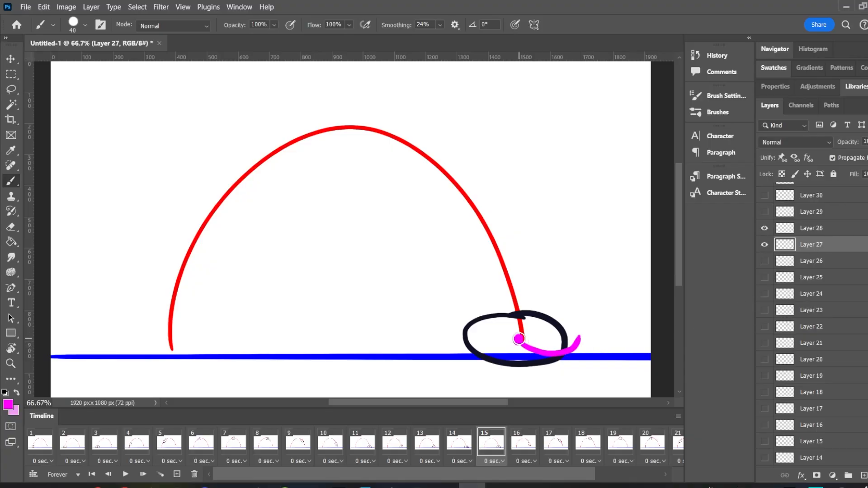
pyautogui.moveTo(519, 340)
pyautogui.mouseDown()
pyautogui.moveTo(541, 357)
pyautogui.moveTo(562, 333)
pyautogui.mouseUp()
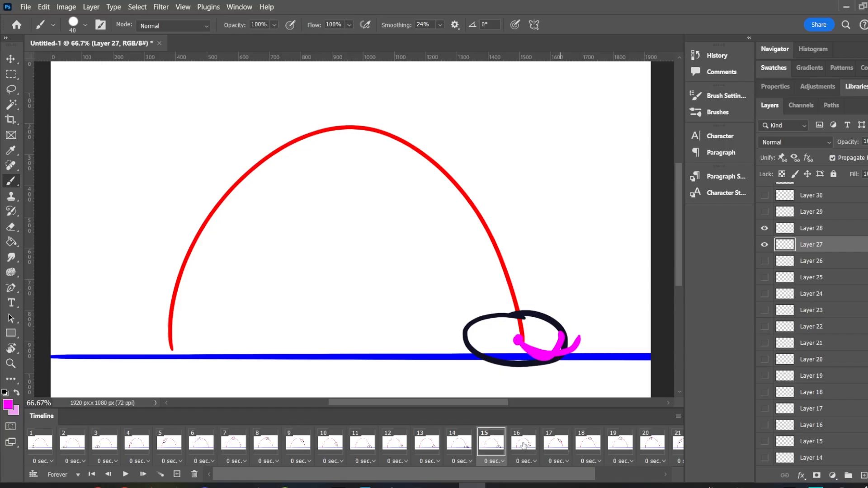
pyautogui.click(524, 445)
pyautogui.click(497, 448)
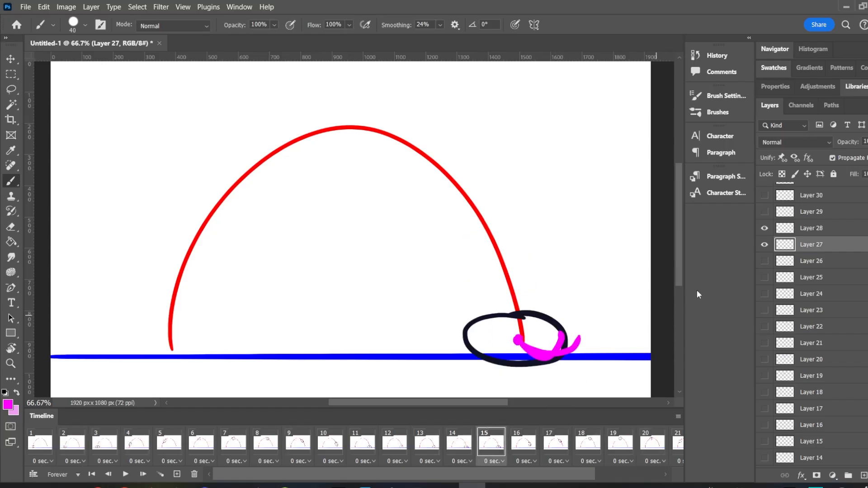
pyautogui.click(764, 245)
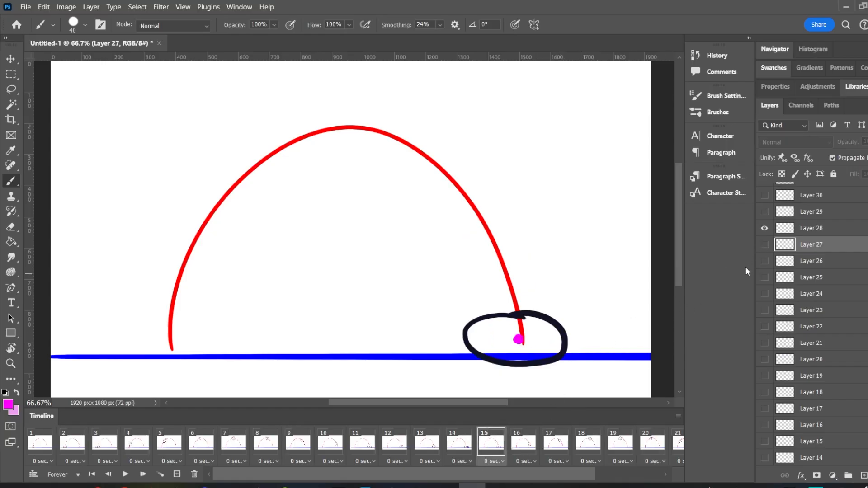
pyautogui.hotkey('ctrl', 'z')
pyautogui.hotkey('ctrl', 'z')
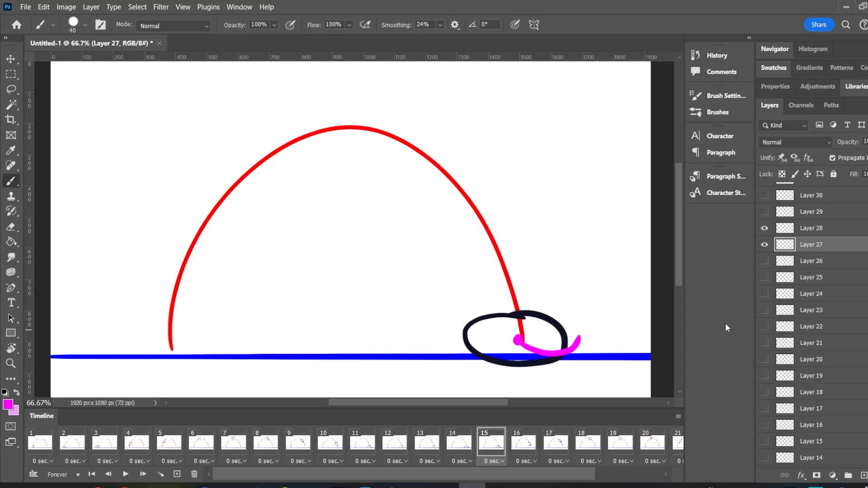
# In frame 15, draw an upward-curling magenta tail on Layer 28 that dips to the blue ground line, and hide Layer 27
pyautogui.click(852, 232)
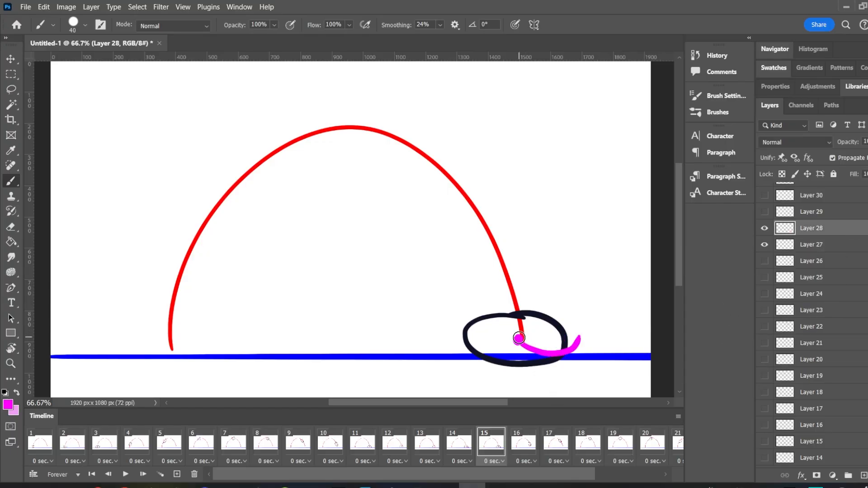
pyautogui.moveTo(517, 340)
pyautogui.mouseDown()
pyautogui.moveTo(545, 359)
pyautogui.moveTo(566, 339)
pyautogui.mouseUp()
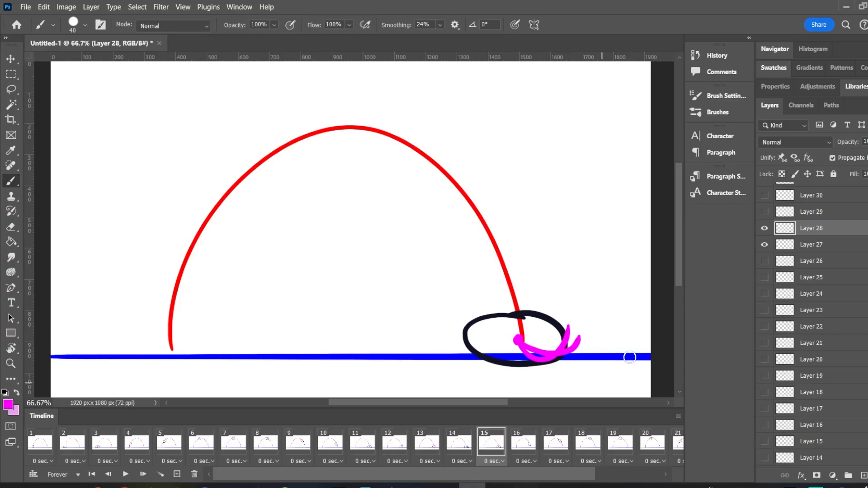
pyautogui.click(764, 245)
# In frame 16, draw a magenta tail on Layer 29 hanging to a small hook at the ground line, with Layers 28 and 30 temporarily shown
pyautogui.click(525, 444)
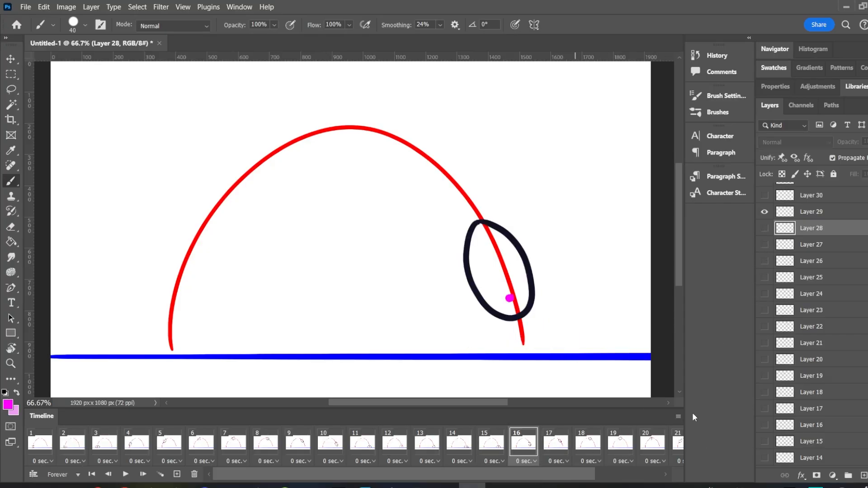
pyautogui.click(766, 195)
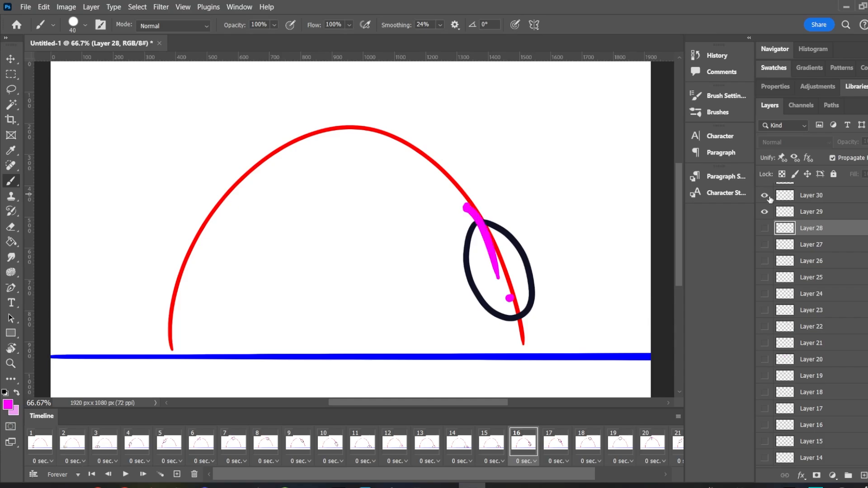
pyautogui.click(765, 228)
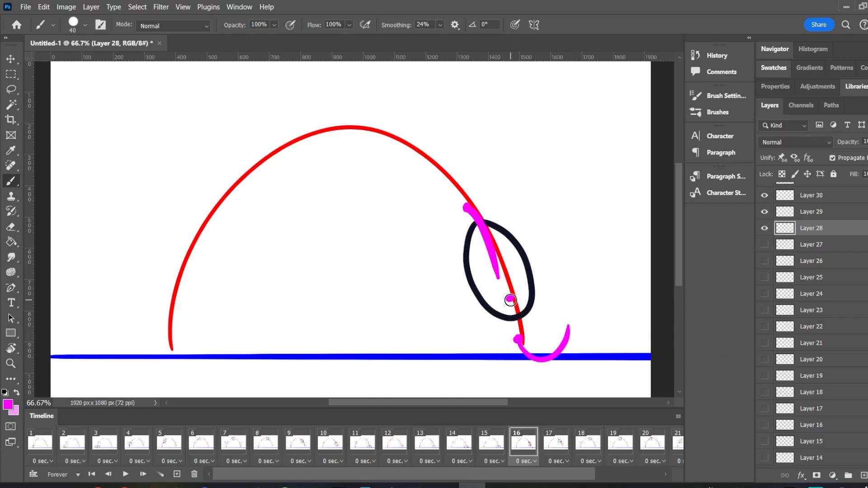
pyautogui.moveTo(509, 298)
pyautogui.mouseDown()
pyautogui.moveTo(519, 343)
pyautogui.moveTo(543, 355)
pyautogui.moveTo(543, 347)
pyautogui.mouseUp()
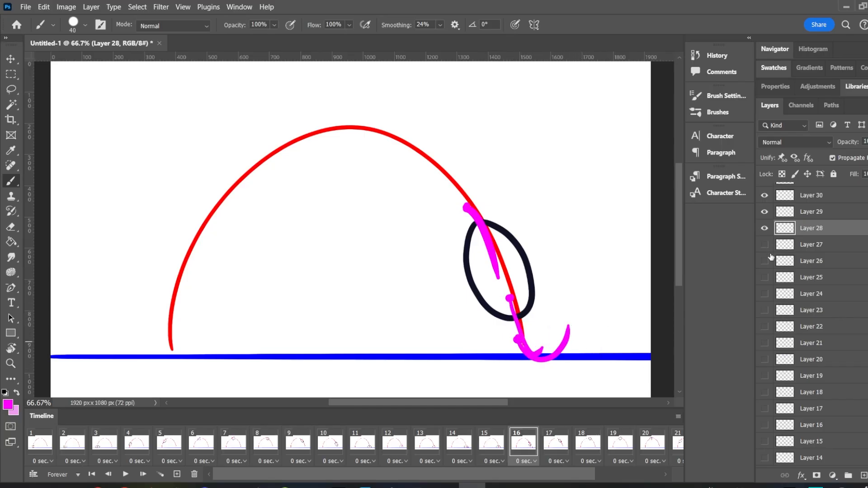
pyautogui.hotkey('ctrl', 'z')
pyautogui.click(841, 212)
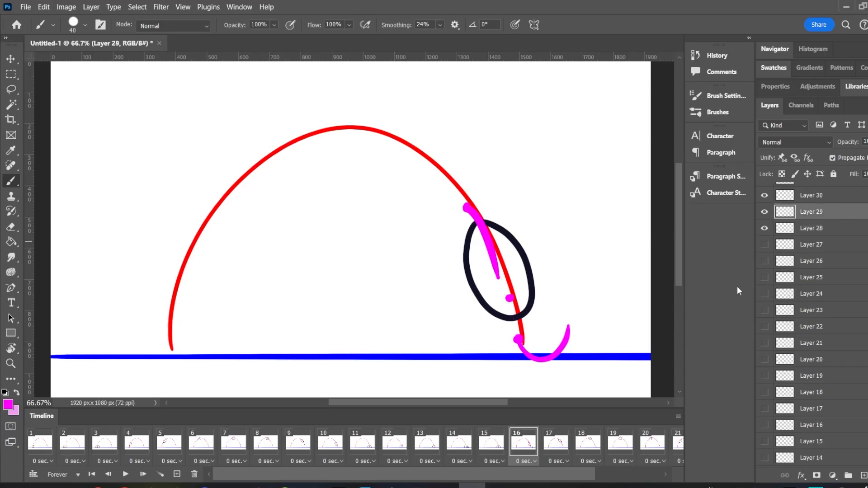
pyautogui.moveTo(510, 298)
pyautogui.mouseDown()
pyautogui.moveTo(516, 330)
pyautogui.moveTo(545, 345)
pyautogui.mouseUp()
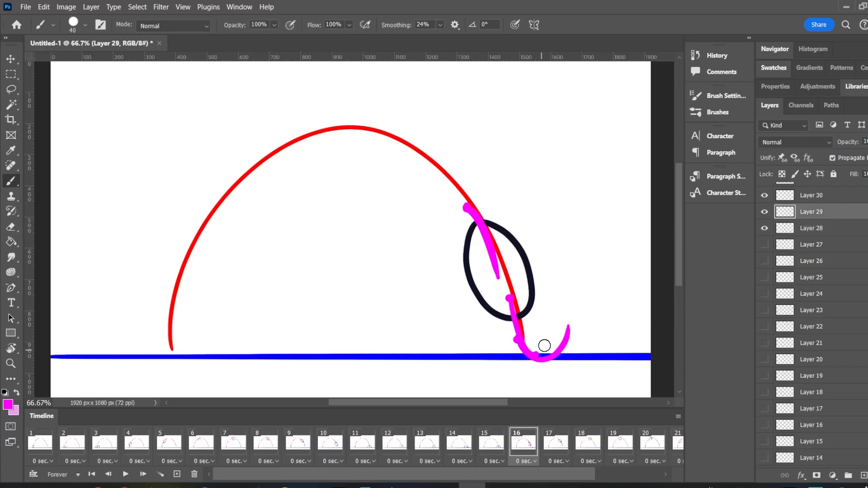
pyautogui.click(765, 228)
pyautogui.click(764, 196)
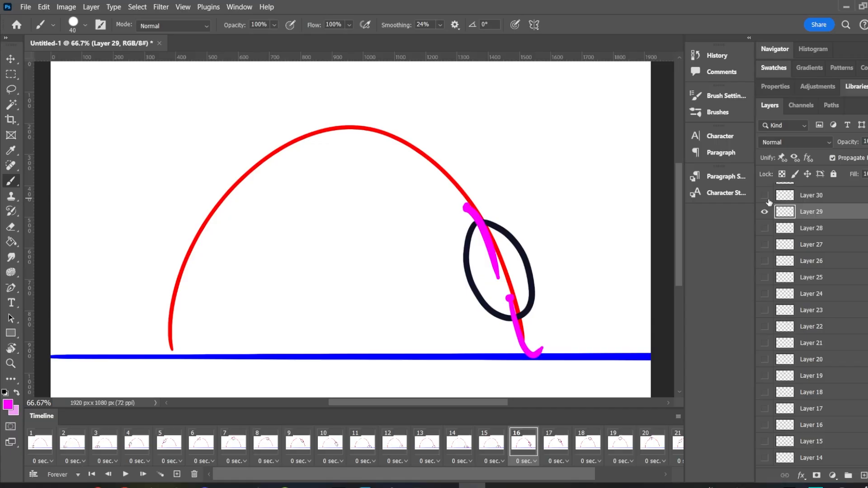
# Look through frames 17 to 23 to check which ones still lack a drawn tail
pyautogui.click(559, 442)
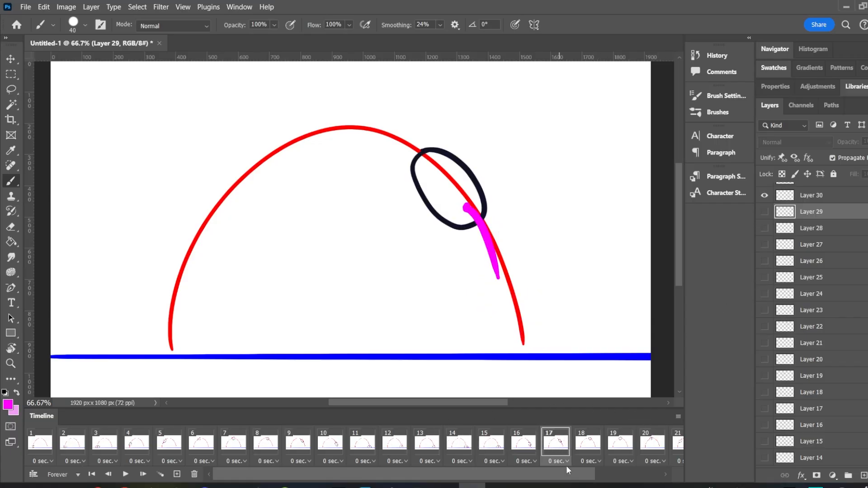
pyautogui.moveTo(580, 479); pyautogui.dragTo(638, 472)
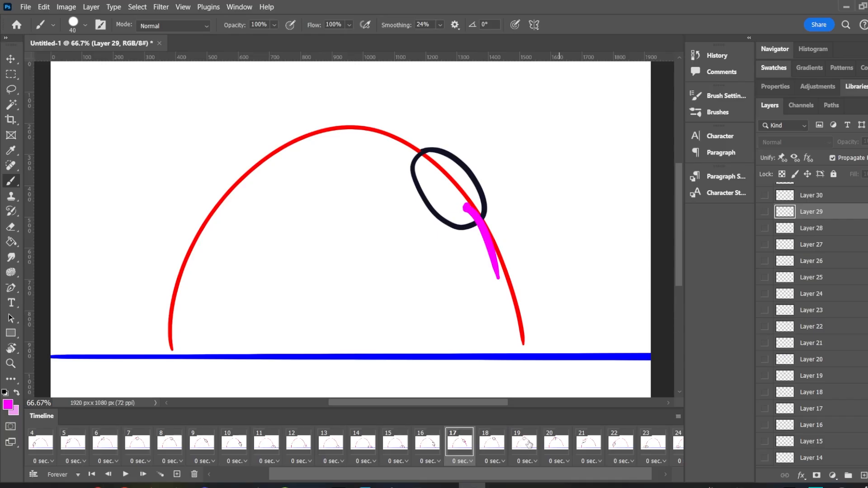
pyautogui.click(524, 442)
pyautogui.click(588, 444)
pyautogui.click(623, 448)
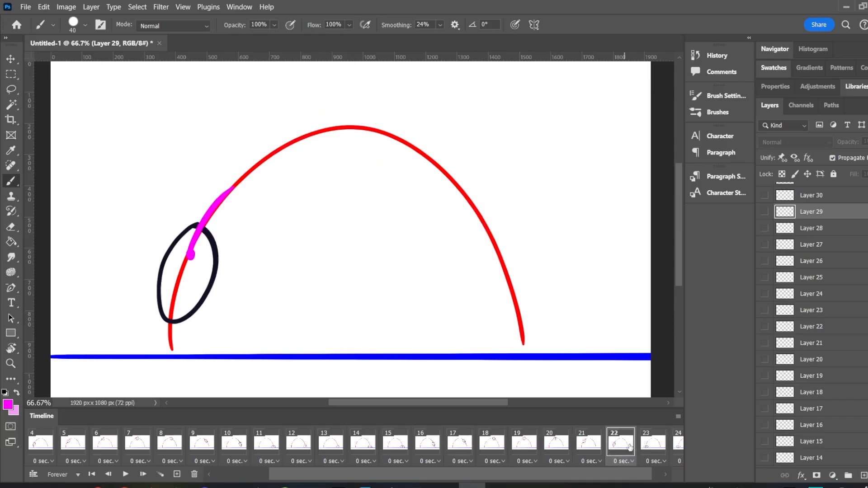
pyautogui.click(665, 475)
pyautogui.click(633, 448)
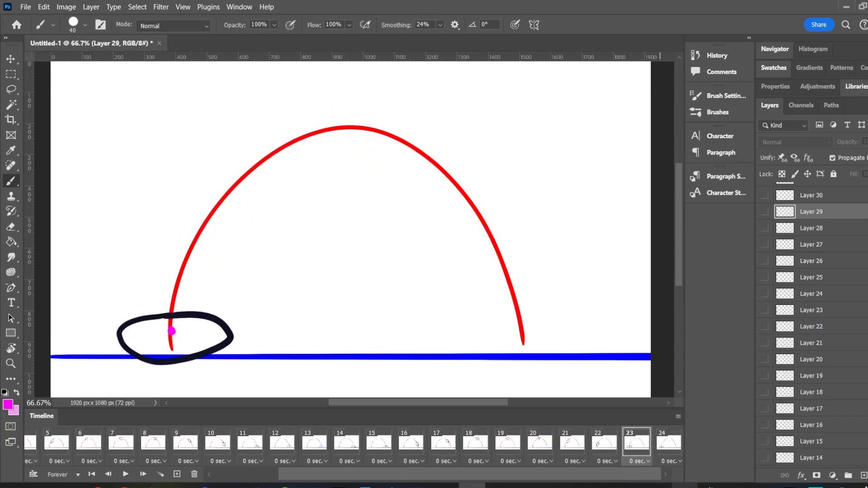
pyautogui.click(605, 446)
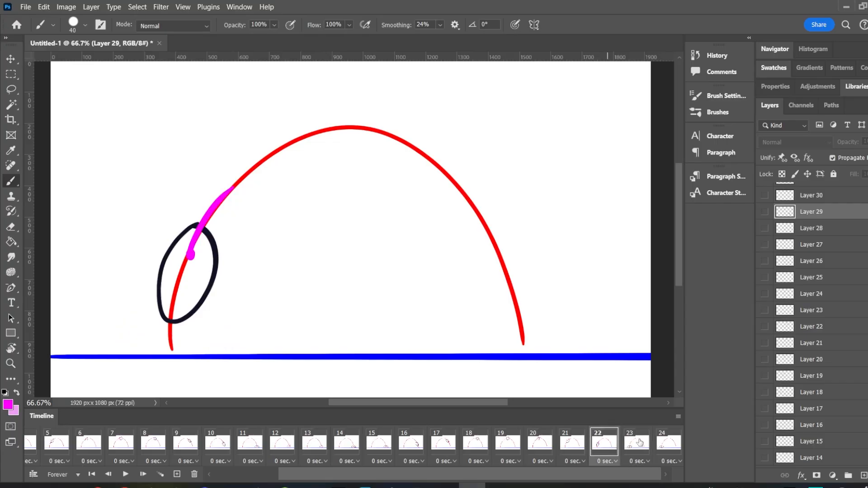
# In frame 23, draw a magenta tail on Layer 36 rising from the ball's dot along the red arc
pyautogui.click(641, 445)
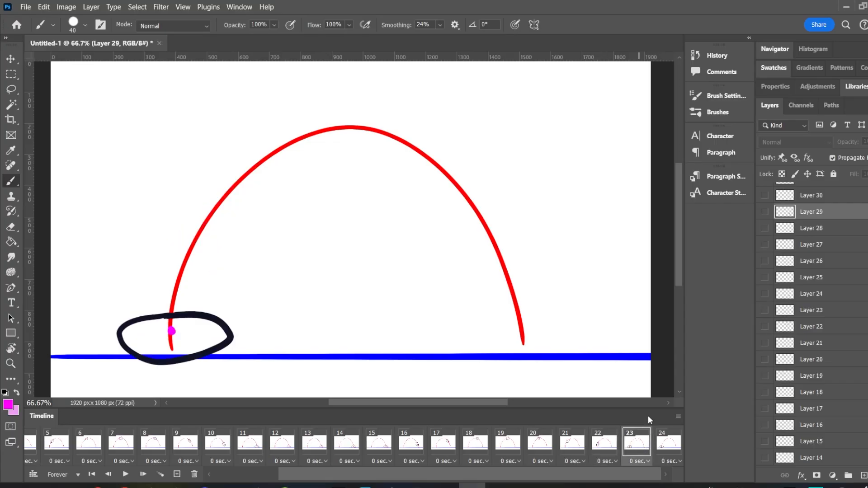
pyautogui.scroll(5, 812, 317)
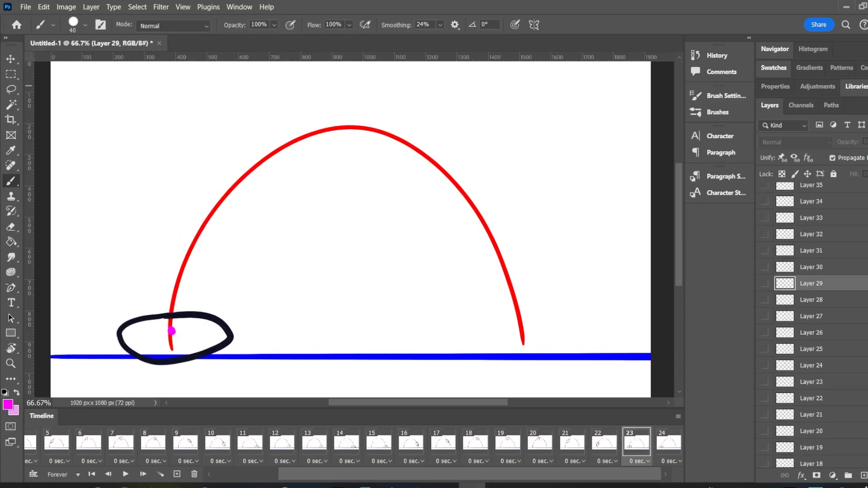
pyautogui.scroll(-6, 812, 317)
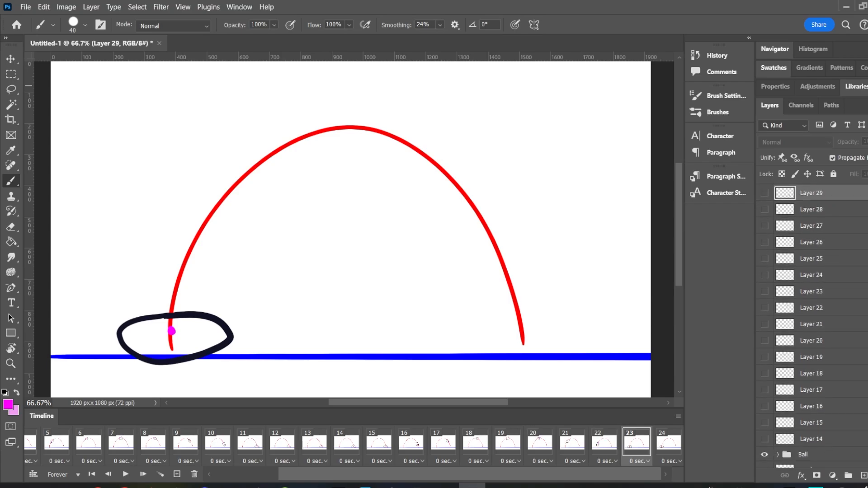
pyautogui.scroll(2, 812, 316)
pyautogui.scroll(6, 812, 316)
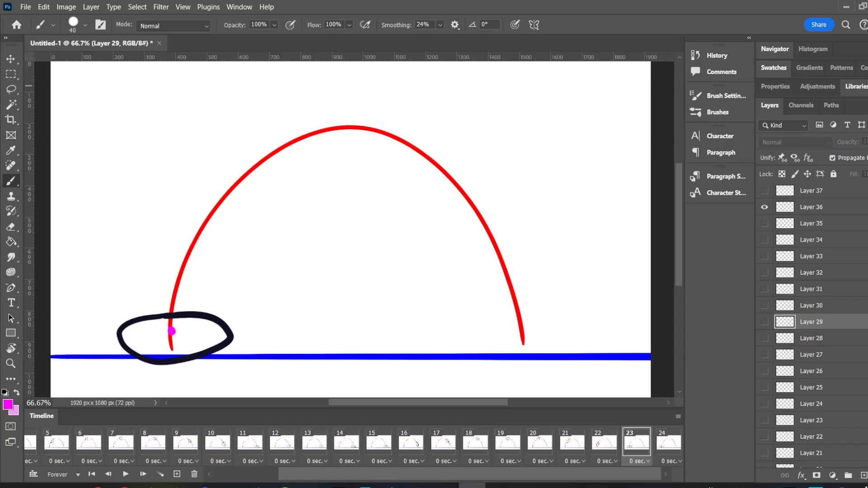
pyautogui.click(854, 208)
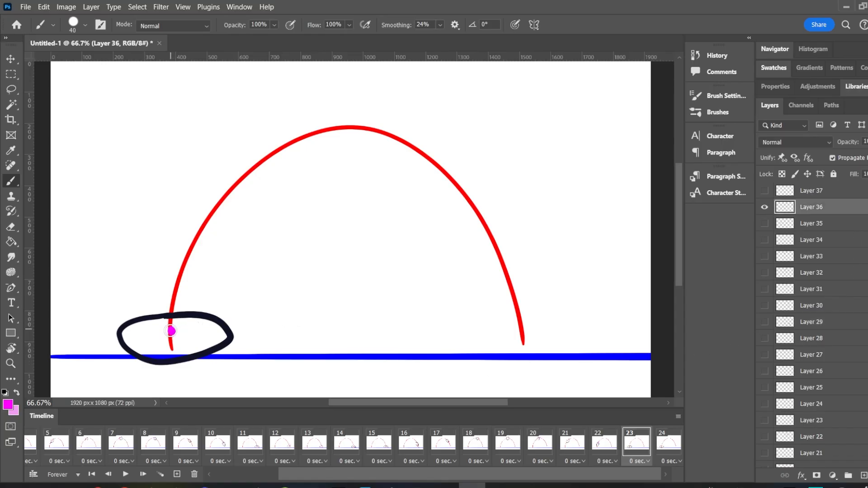
pyautogui.moveTo(172, 332); pyautogui.dragTo(194, 262)
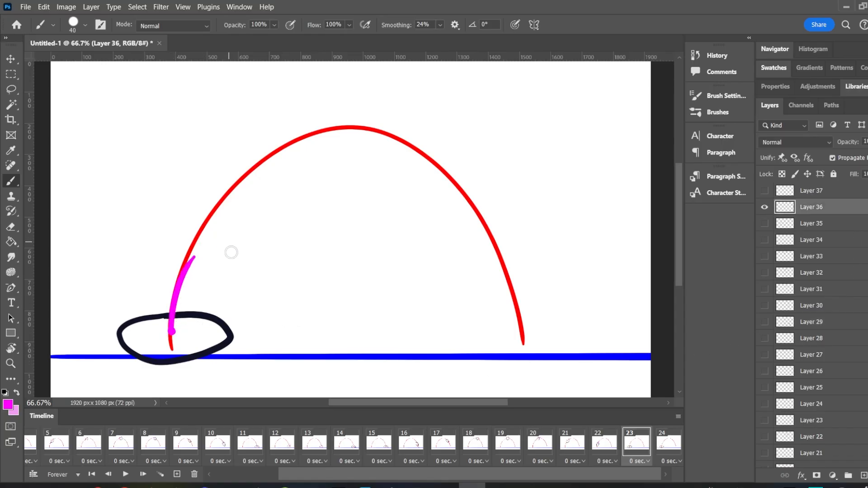
# In frame 24, draw a magenta tail on Layer 37 bowing up and left of the red arc, with Layer 36 temporarily shown as reference
pyautogui.click(669, 448)
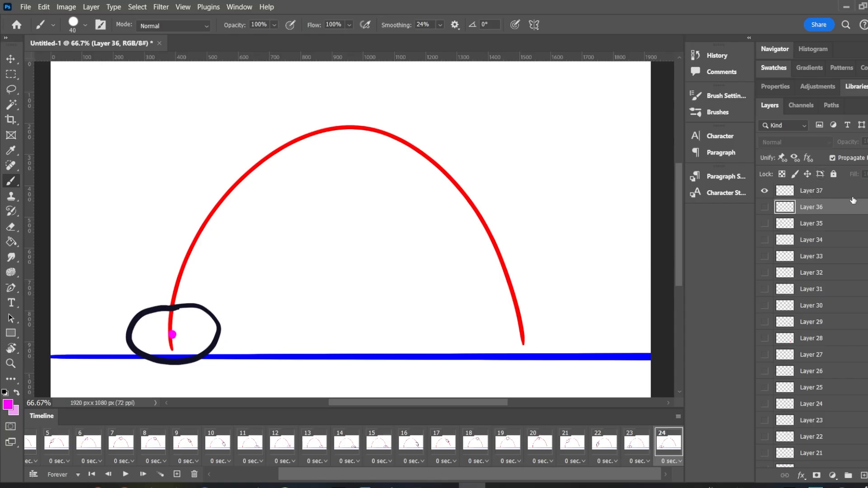
pyautogui.click(765, 207)
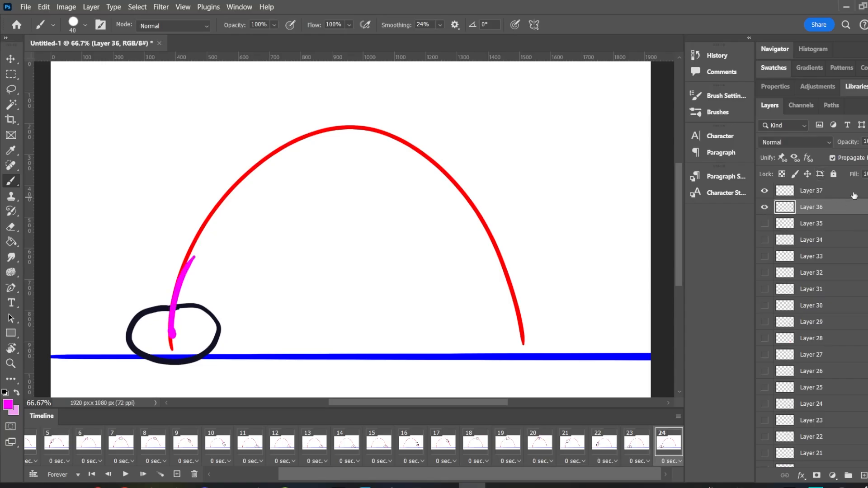
pyautogui.click(855, 192)
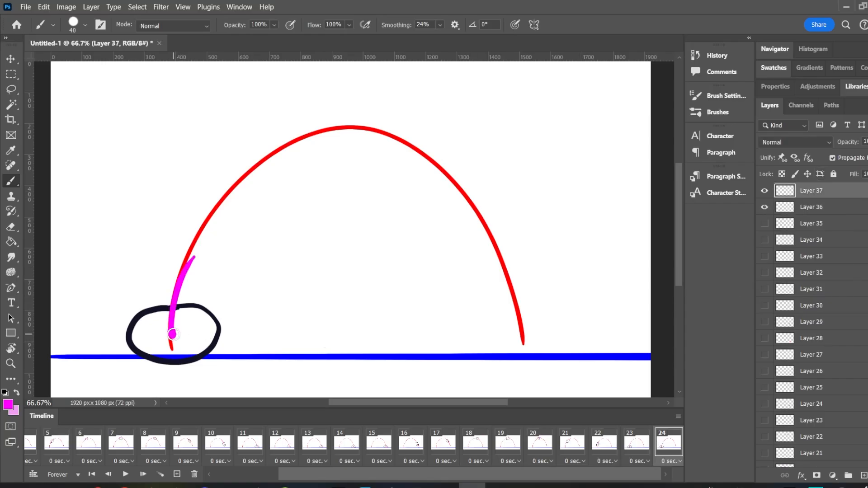
pyautogui.moveTo(173, 334)
pyautogui.mouseDown()
pyautogui.moveTo(151, 315)
pyautogui.moveTo(158, 272)
pyautogui.mouseUp()
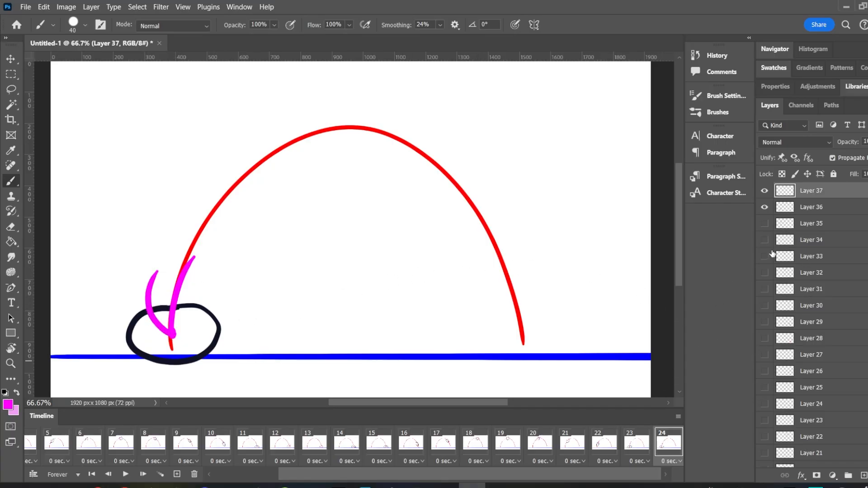
pyautogui.click(765, 207)
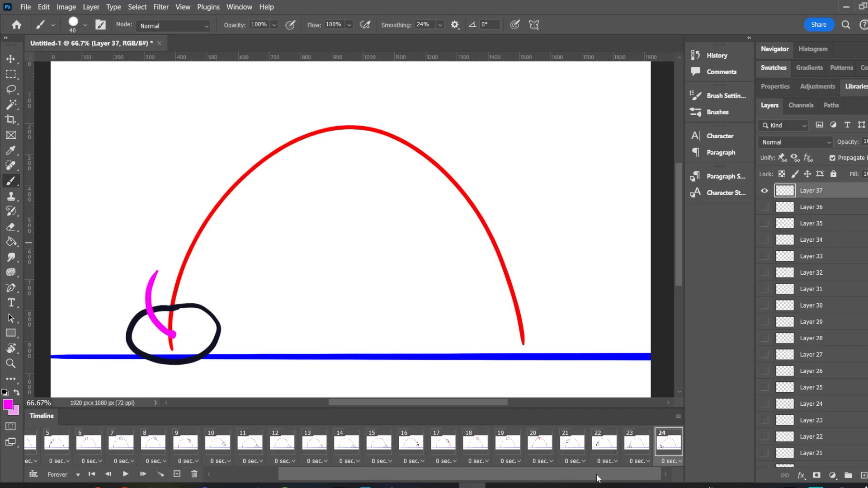
# In frame 1, draw a low magenta tail on Layer 14 curling up past the ball's left side, with Layer 37 temporarily shown as reference
pyautogui.moveTo(596, 474); pyautogui.dragTo(436, 461)
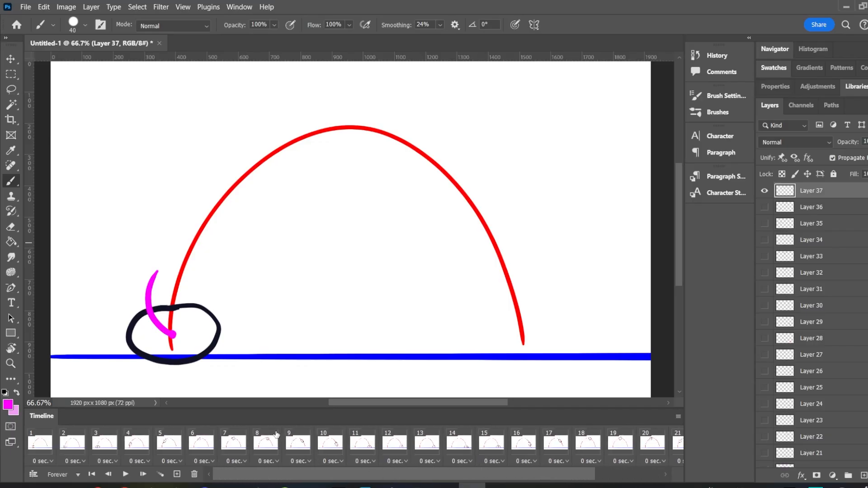
pyautogui.click(37, 449)
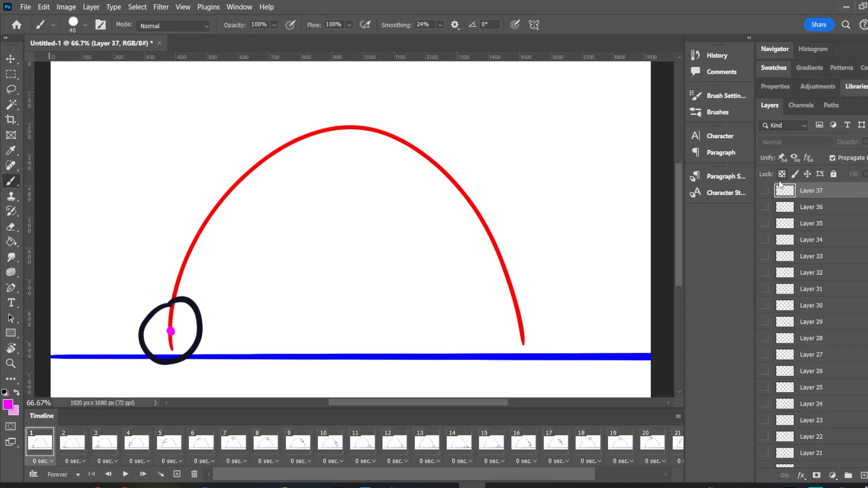
pyautogui.click(764, 190)
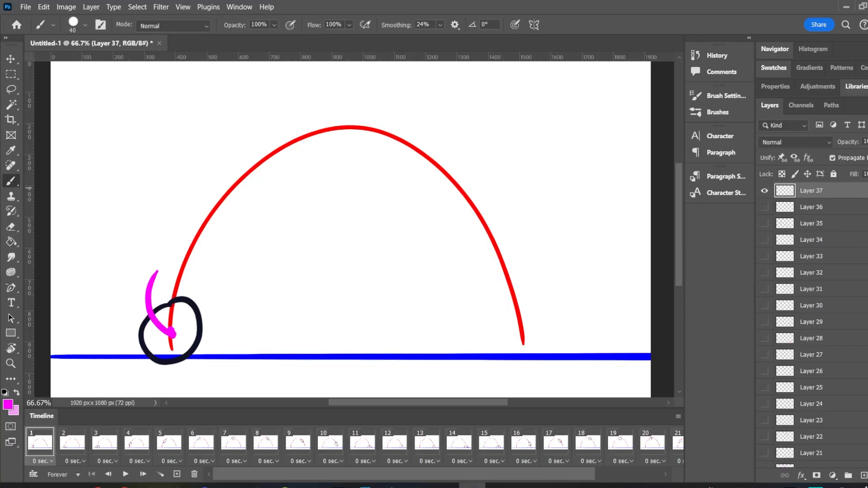
pyautogui.scroll(-5, 810, 326)
pyautogui.click(845, 415)
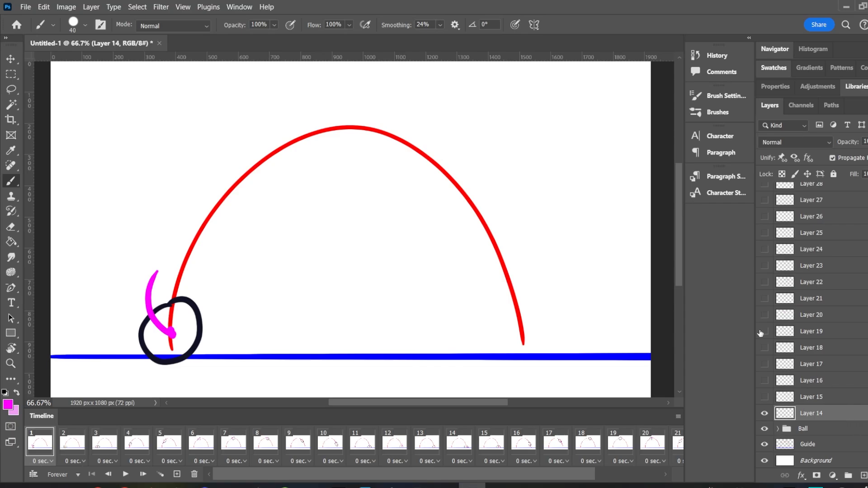
pyautogui.moveTo(172, 334)
pyautogui.mouseDown()
pyautogui.moveTo(167, 342)
pyautogui.moveTo(132, 334)
pyautogui.moveTo(124, 312)
pyautogui.mouseUp()
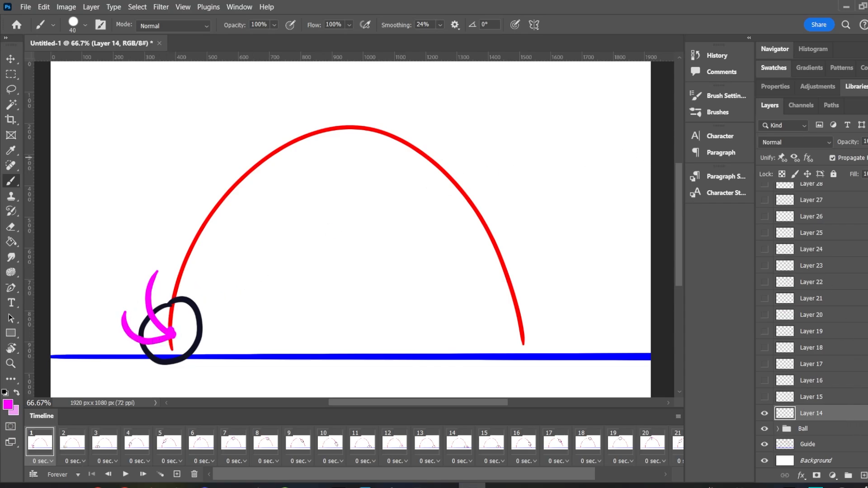
pyautogui.scroll(2, 809, 397)
pyautogui.scroll(2, 810, 398)
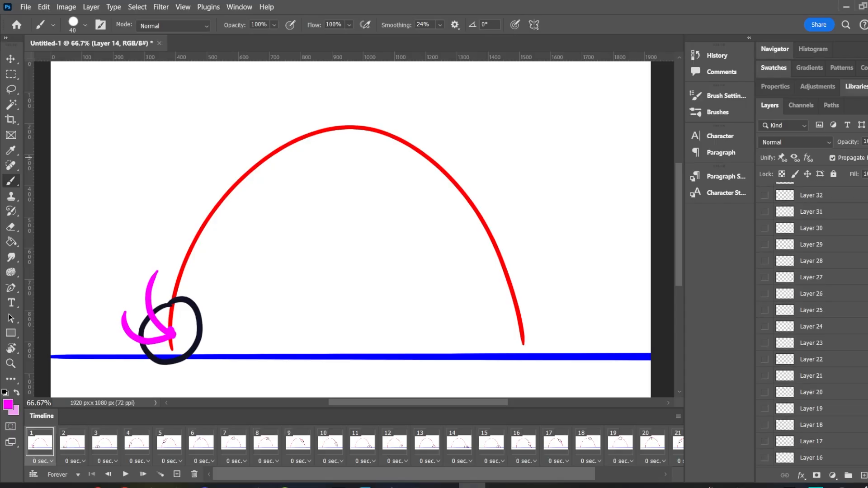
pyautogui.scroll(4, 810, 397)
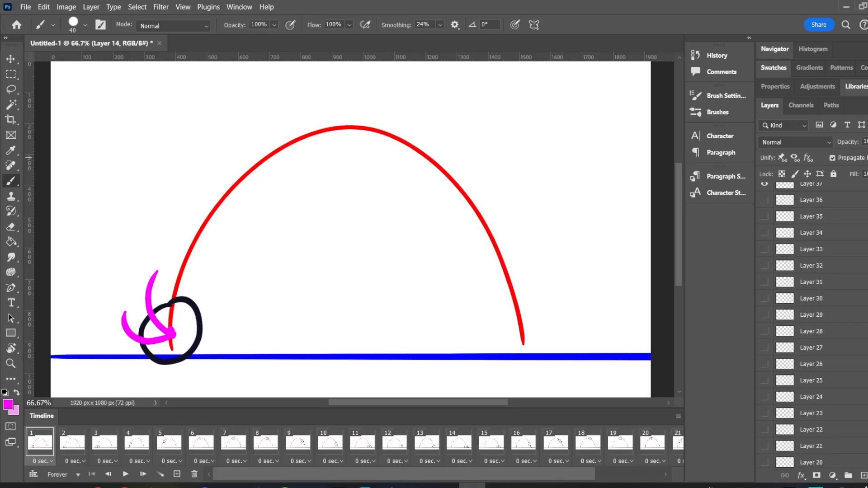
pyautogui.click(766, 185)
# In frame 2, draw a magenta tail on Layer 15 sweeping low past the ball's left side, with Layer 14 temporarily shown as reference
pyautogui.scroll(-5, 809, 317)
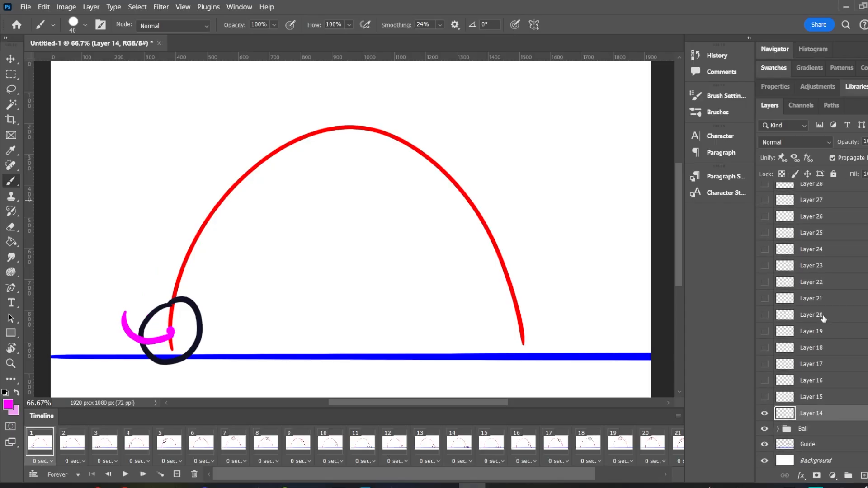
pyautogui.click(79, 444)
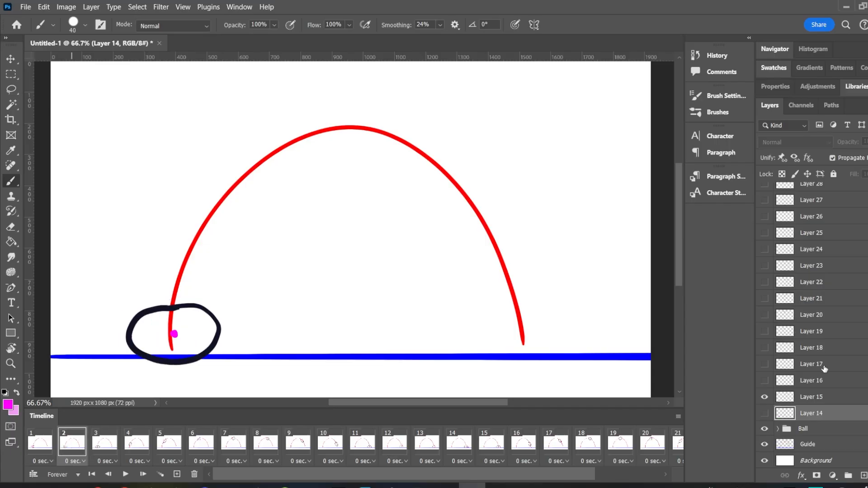
pyautogui.click(844, 398)
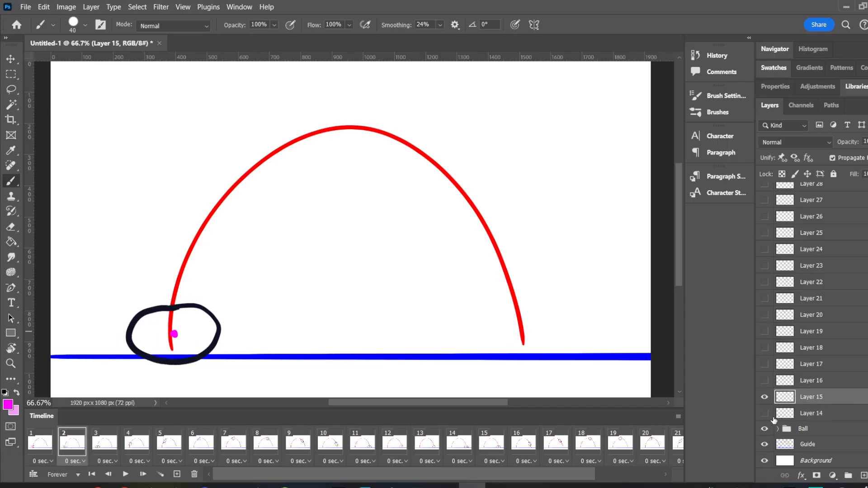
pyautogui.click(764, 414)
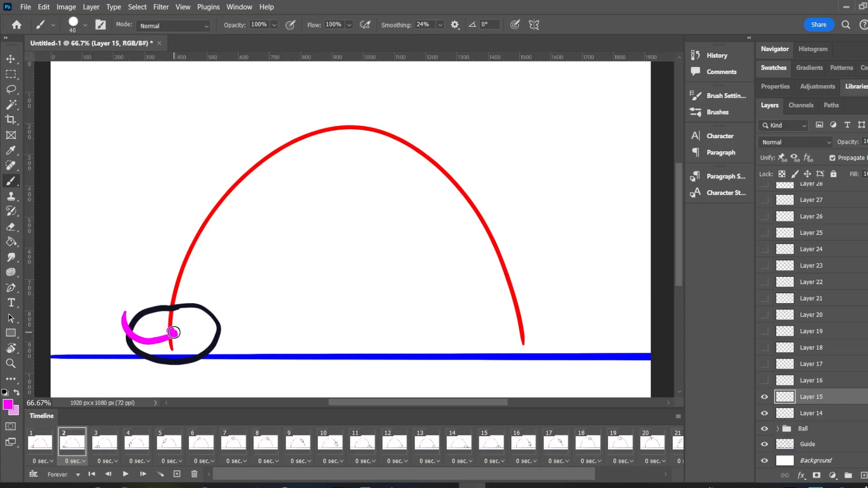
pyautogui.moveTo(174, 334)
pyautogui.mouseDown()
pyautogui.moveTo(122, 354)
pyautogui.moveTo(107, 336)
pyautogui.mouseUp()
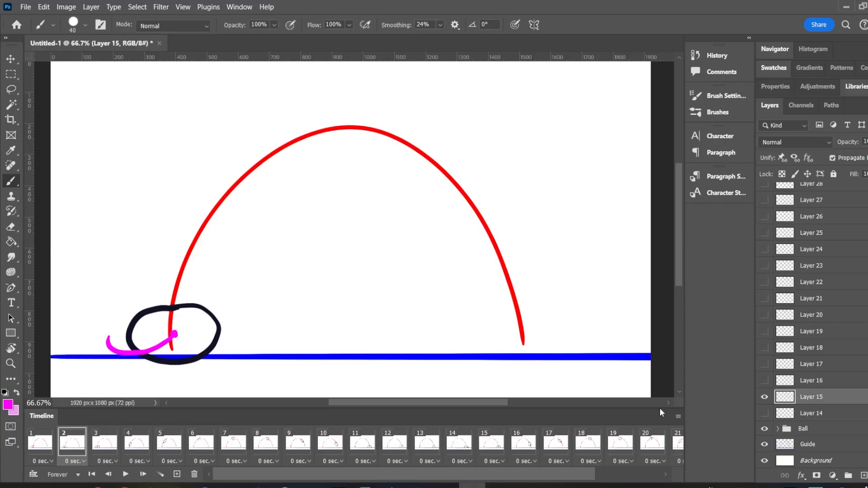
# In frame 3, compare the existing tail on Layer 16 with the tails on Layers 17 and 15 by temporarily showing them
pyautogui.click(104, 447)
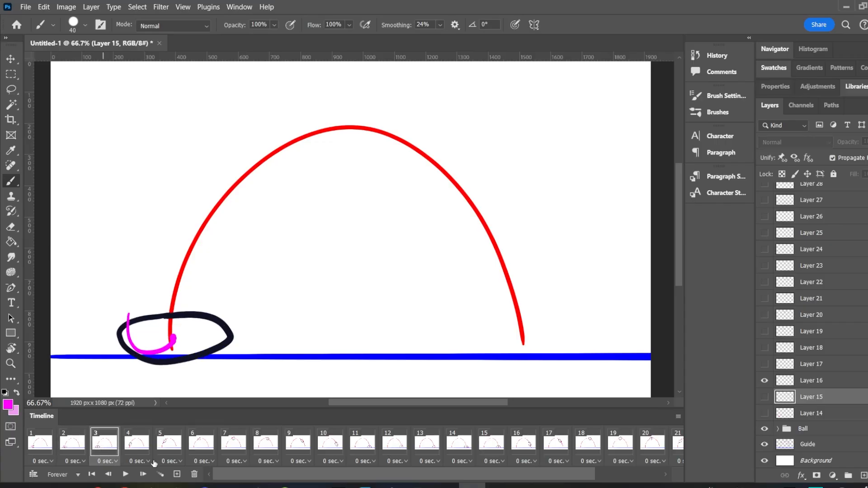
pyautogui.click(836, 385)
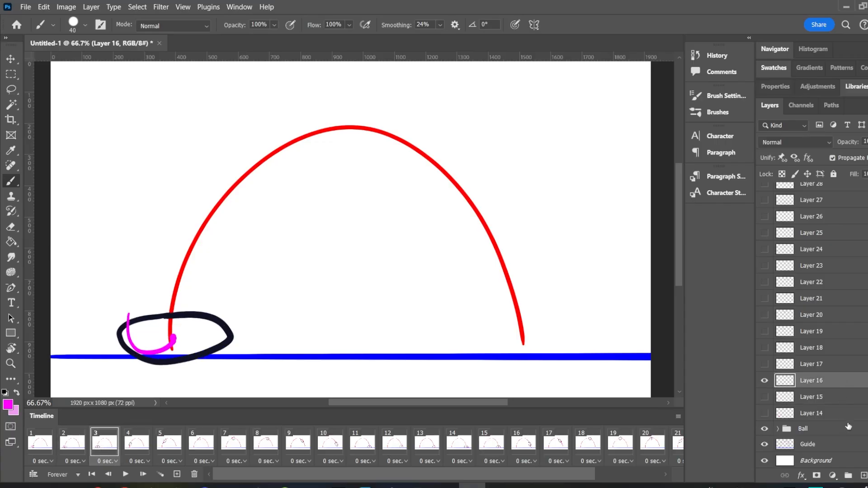
pyautogui.click(764, 364)
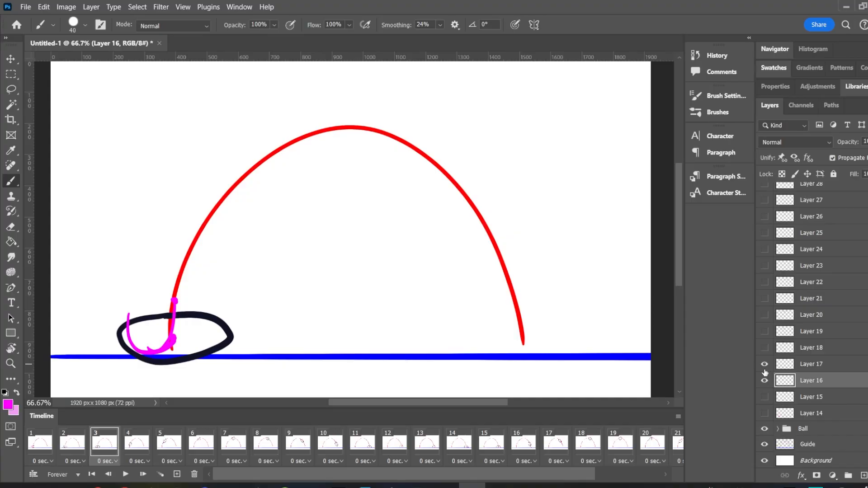
pyautogui.click(765, 397)
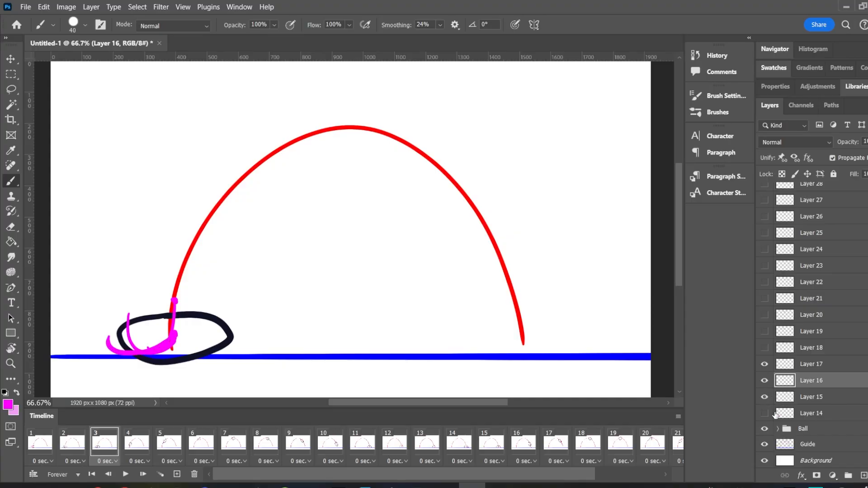
pyautogui.click(765, 398)
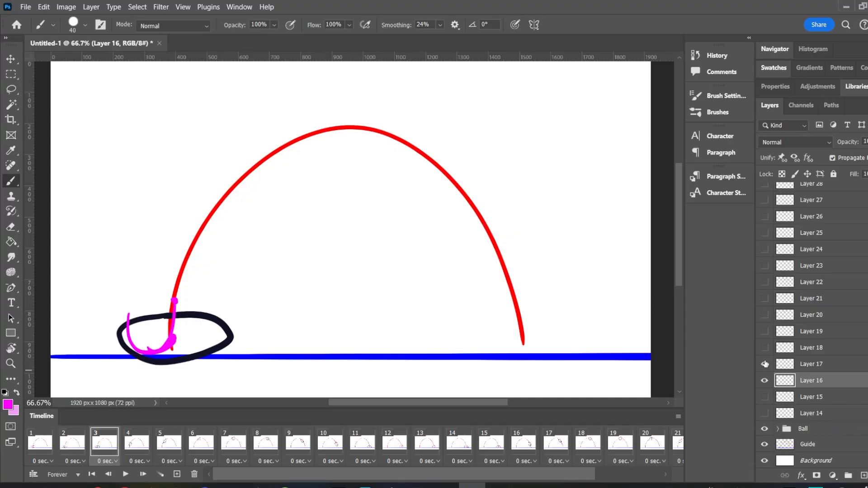
pyautogui.click(764, 364)
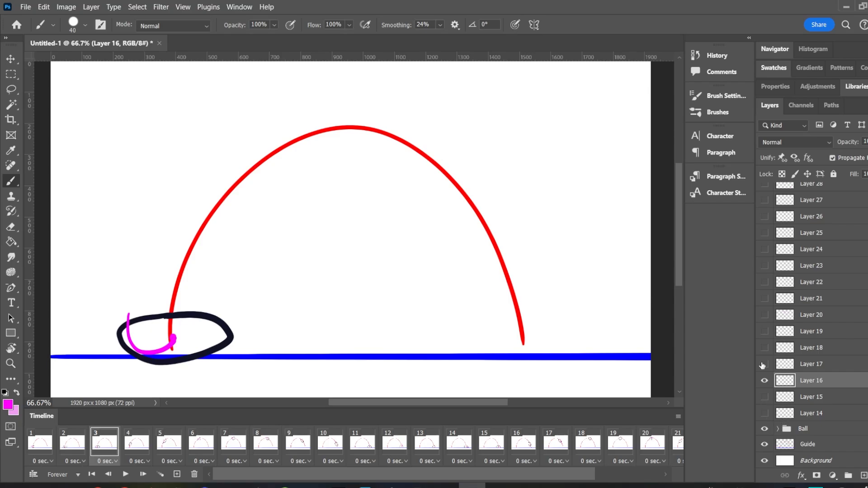
# Play the animation, stop it, and review frames 1 to 3 to judge how the tail moves
pyautogui.click(127, 474)
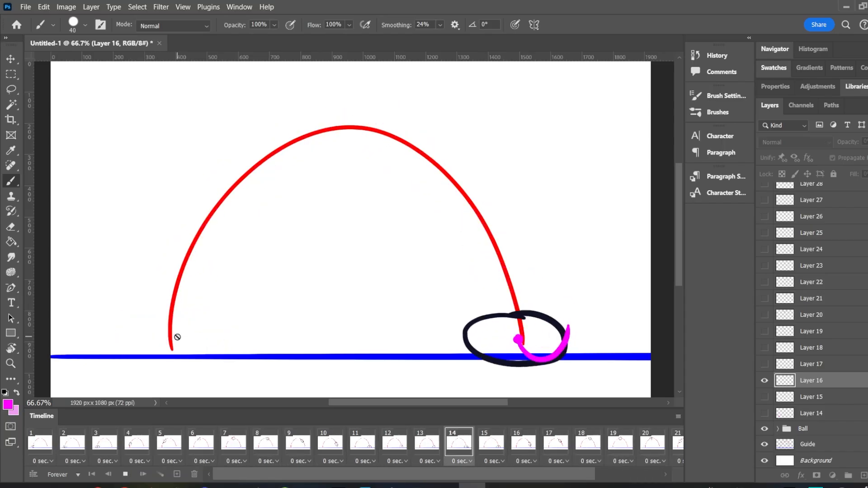
pyautogui.press('space')
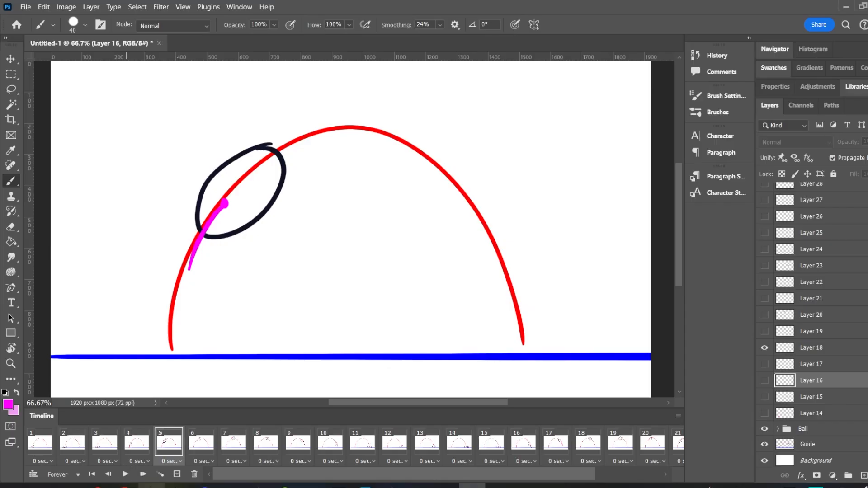
pyautogui.click(35, 445)
pyautogui.click(77, 448)
pyautogui.click(106, 450)
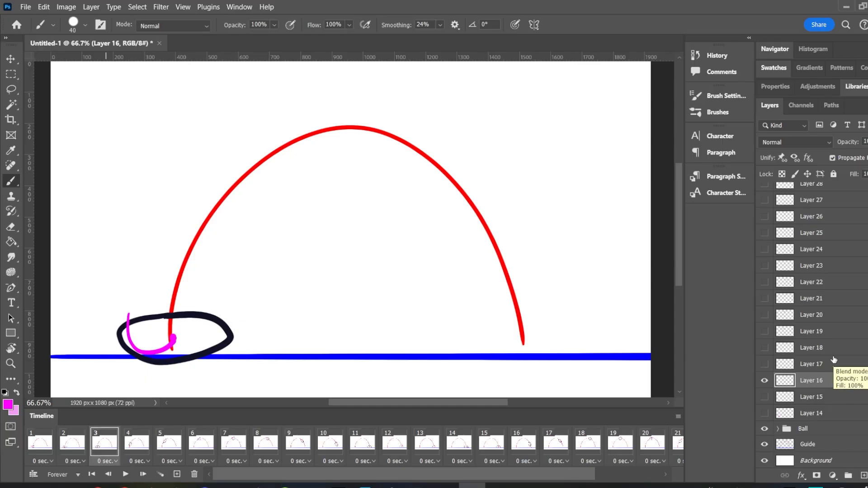
# Erase the curled magenta tail on Layer 16 in frame 3, keeping only the dot inside the ball
pyautogui.press('e')
pyautogui.rightClick(123, 297)
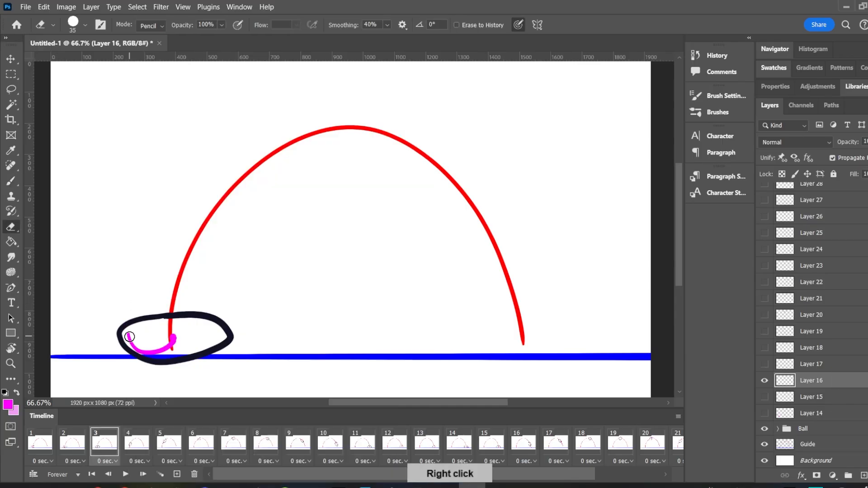
pyautogui.moveTo(124, 294)
pyautogui.mouseDown()
pyautogui.moveTo(143, 368)
pyautogui.moveTo(137, 332)
pyautogui.moveTo(177, 366)
pyautogui.moveTo(167, 351)
pyautogui.mouseUp()
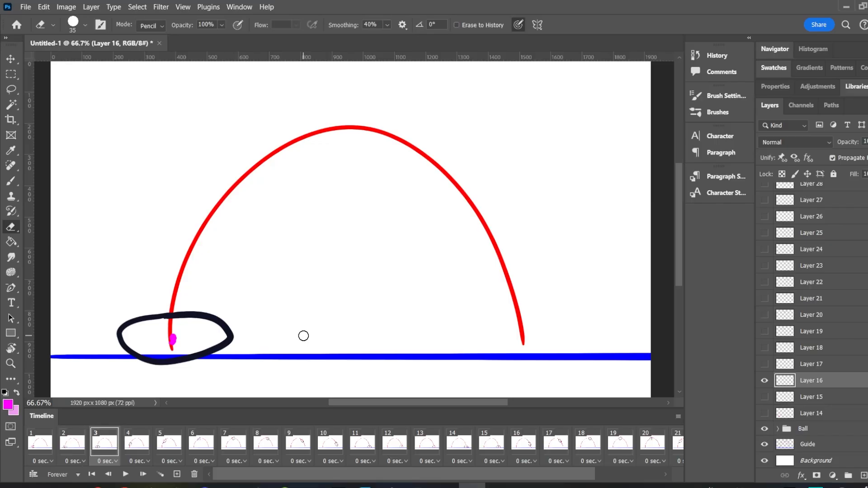
# Redraw the Layer 16 tail in magenta, sweeping low along the blue ground line, with Layers 15 and 17 temporarily shown as reference
pyautogui.click(765, 397)
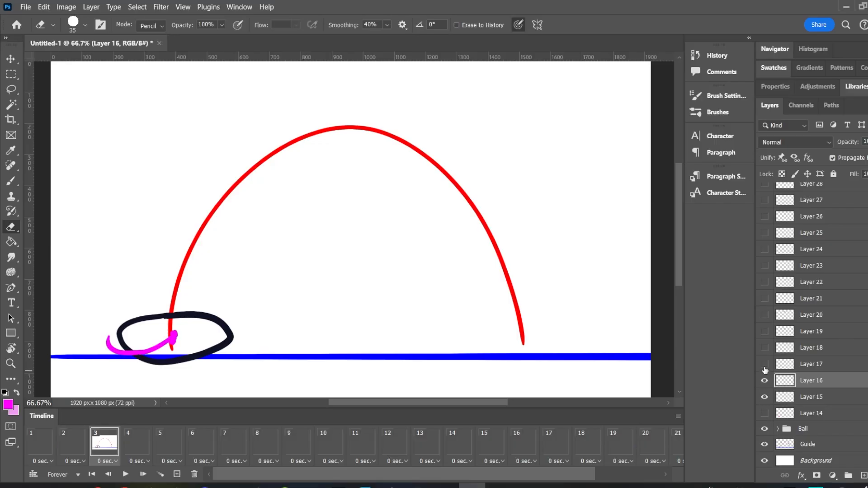
pyautogui.click(765, 365)
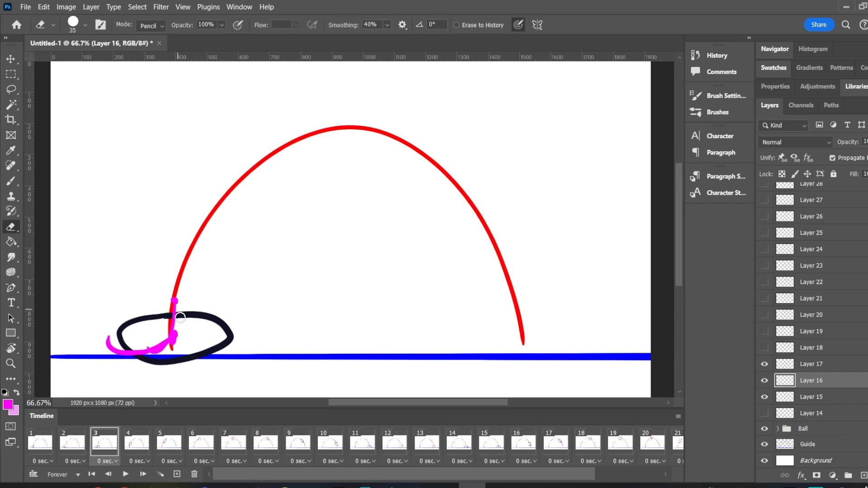
pyautogui.press('b')
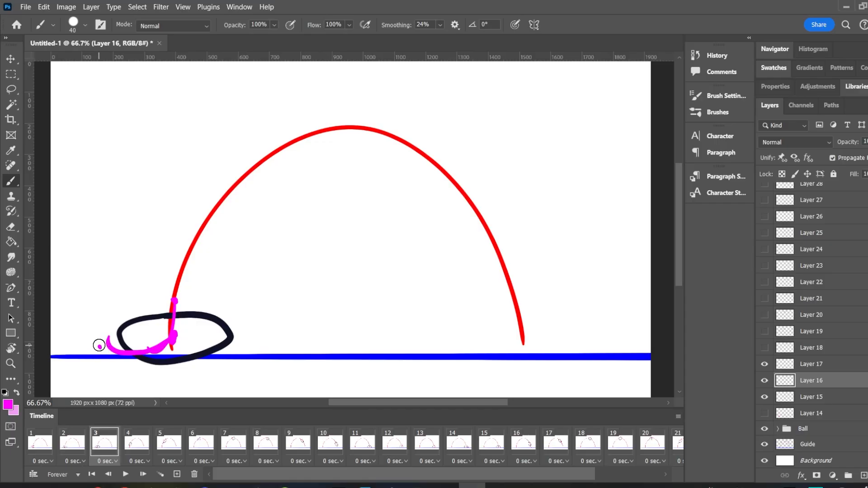
pyautogui.moveTo(100, 346); pyautogui.dragTo(136, 355)
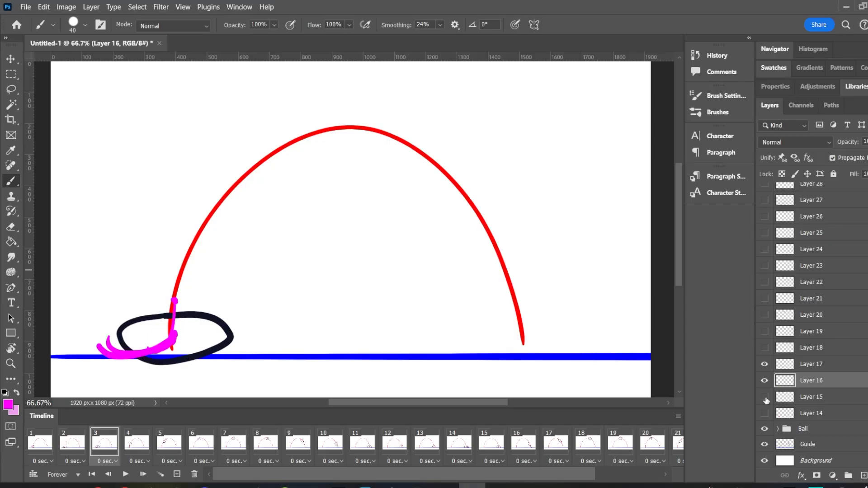
pyautogui.click(765, 364)
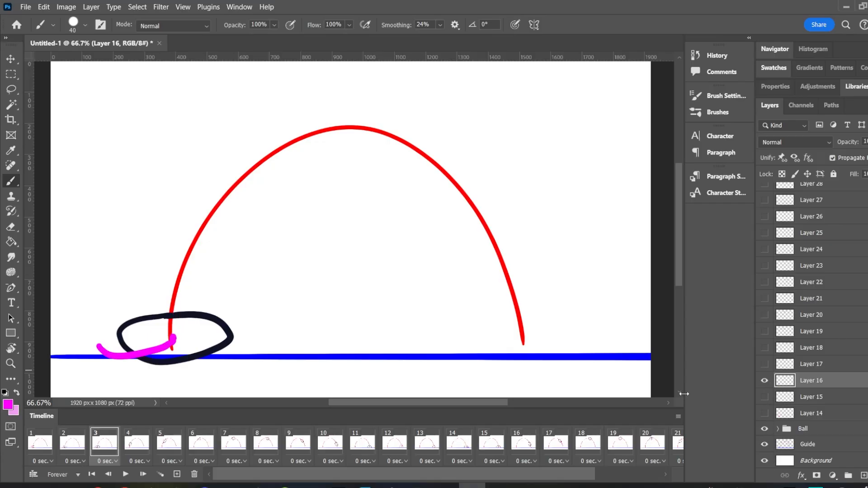
# Compare frames 4, 3 and 2, and play the animation to check the redrawn tail in motion
pyautogui.click(135, 448)
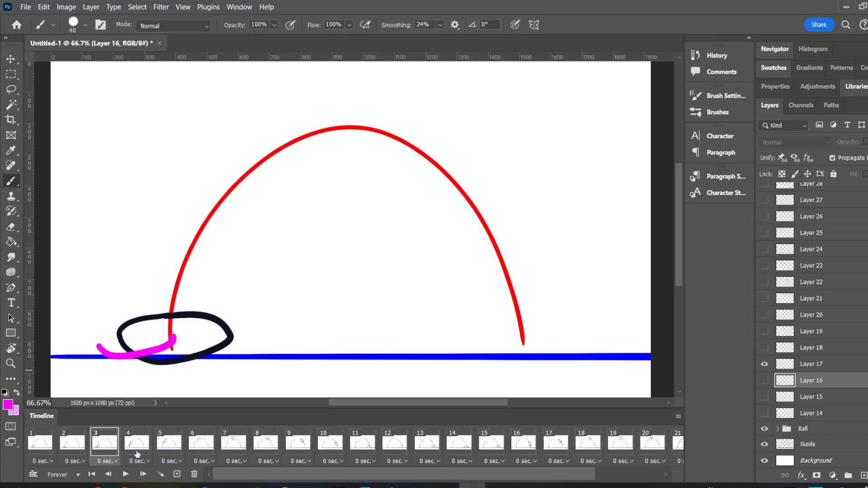
pyautogui.click(105, 448)
pyautogui.click(67, 449)
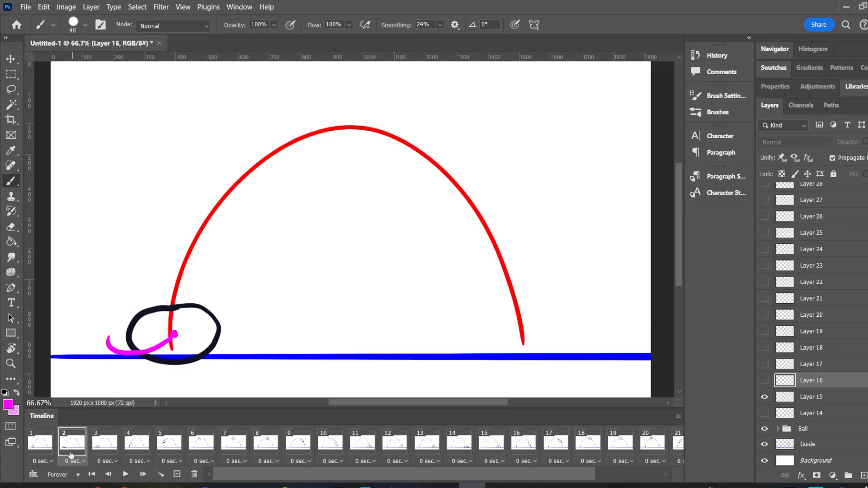
pyautogui.click(126, 474)
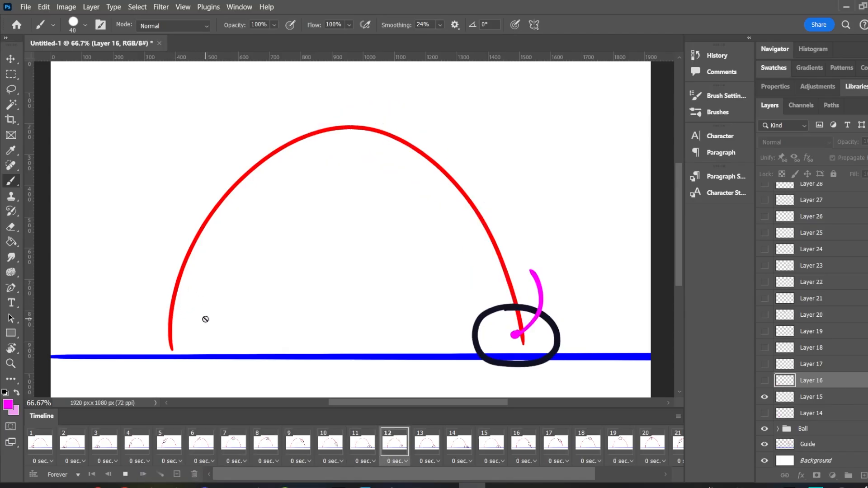
pyautogui.press('space')
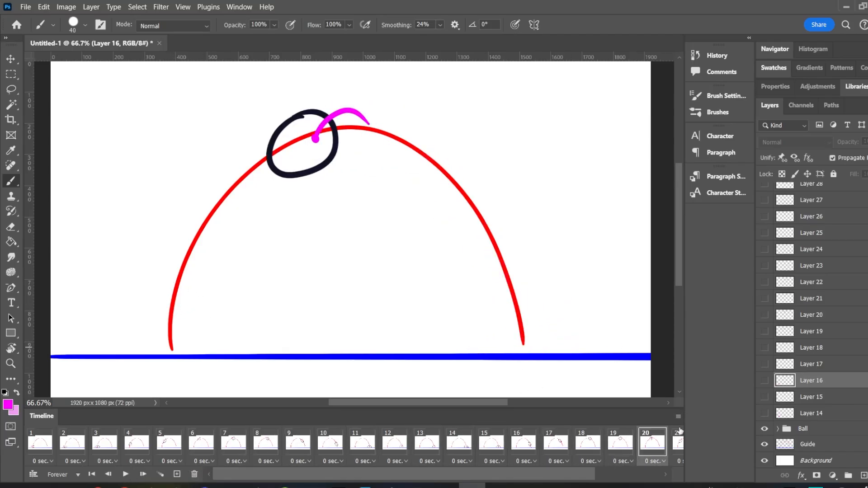
# Check frames 21 to 24 for missing tails and make Layer 37 visible again in frame 24
pyautogui.moveTo(583, 476); pyautogui.dragTo(679, 474)
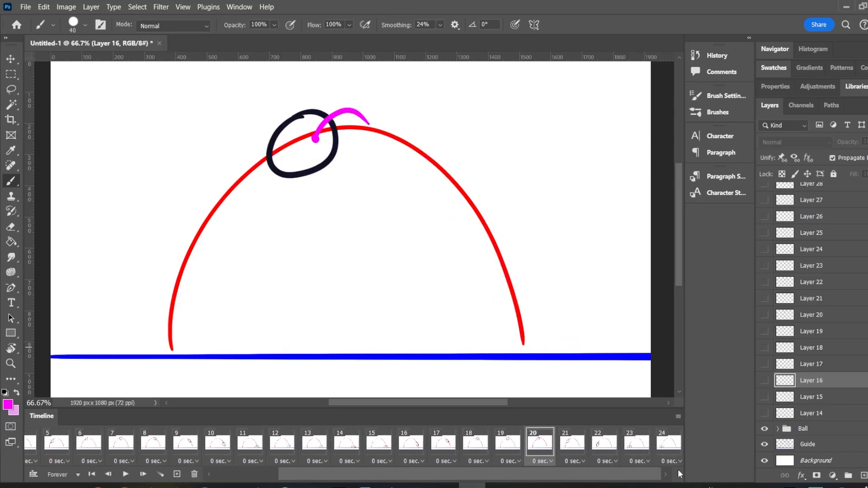
pyautogui.click(575, 445)
pyautogui.click(615, 446)
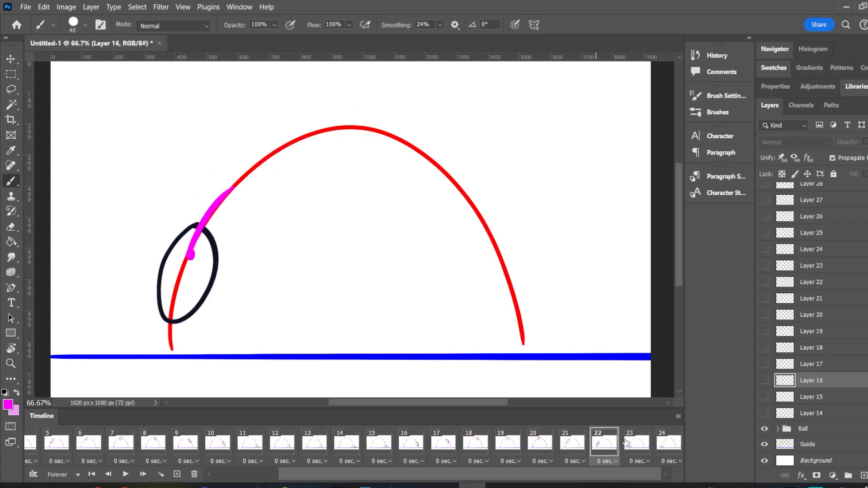
pyautogui.click(630, 442)
pyautogui.click(669, 445)
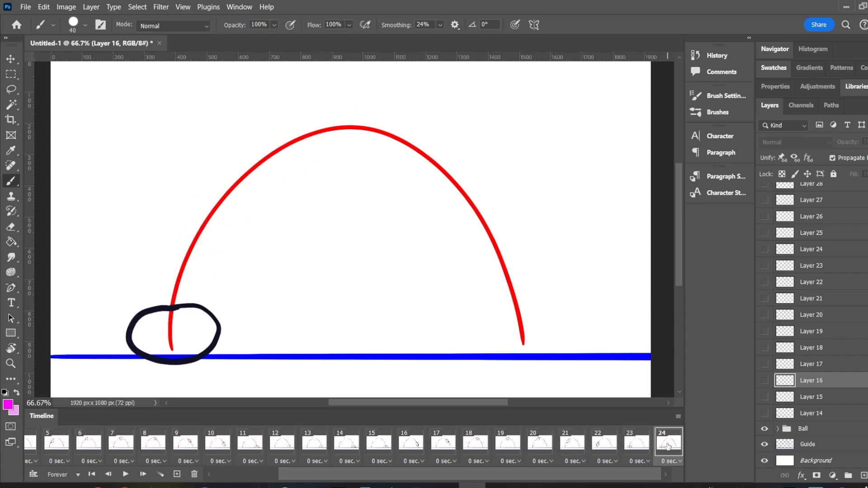
pyautogui.scroll(3, 812, 326)
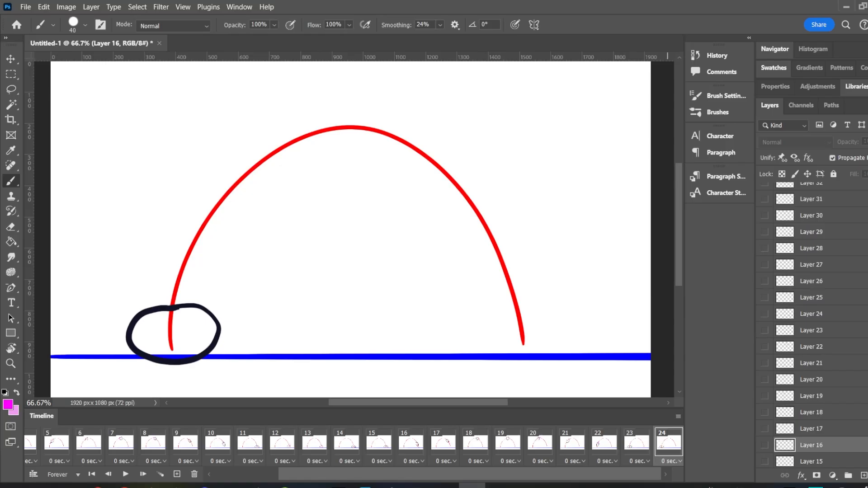
pyautogui.scroll(2, 812, 325)
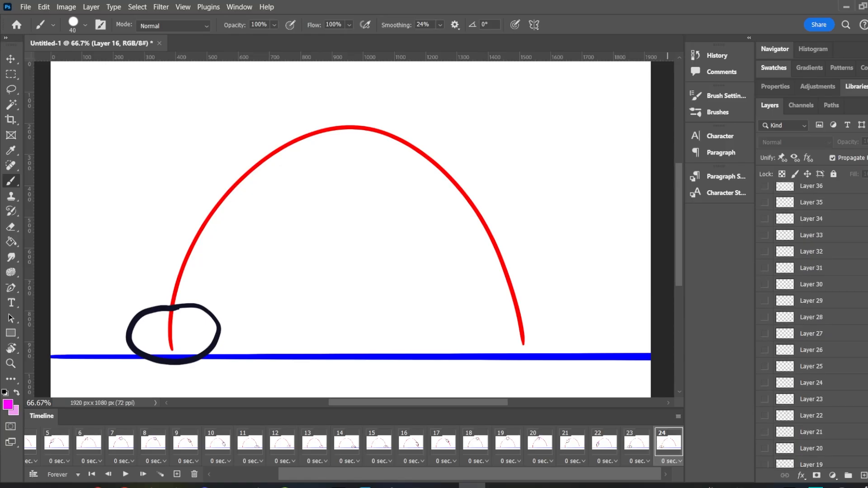
pyautogui.scroll(1, 812, 326)
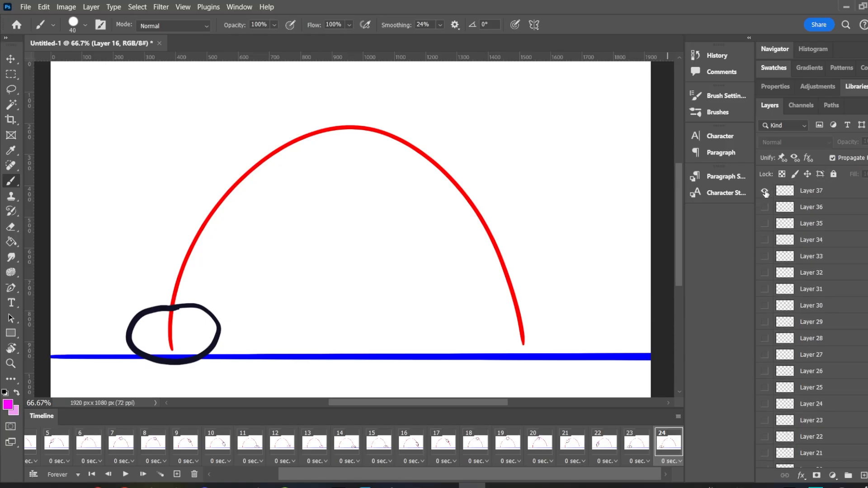
pyautogui.click(765, 192)
# Play the full bouncing-ball loop, stop it, and return to the first frame
pyautogui.click(125, 474)
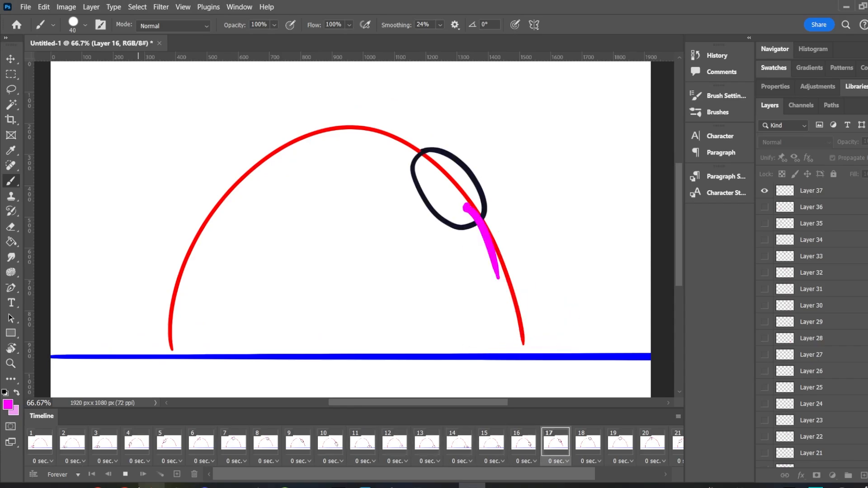
pyautogui.click(126, 474)
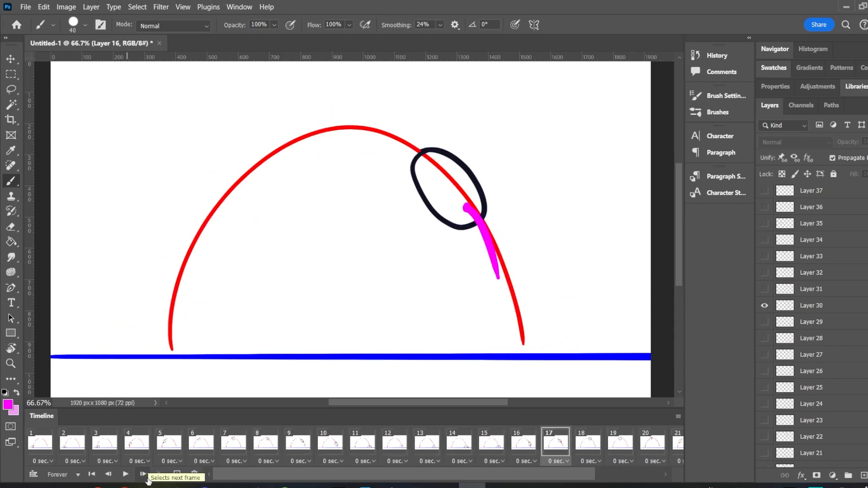
pyautogui.click(91, 474)
pyautogui.hscroll(3, 403, 479)
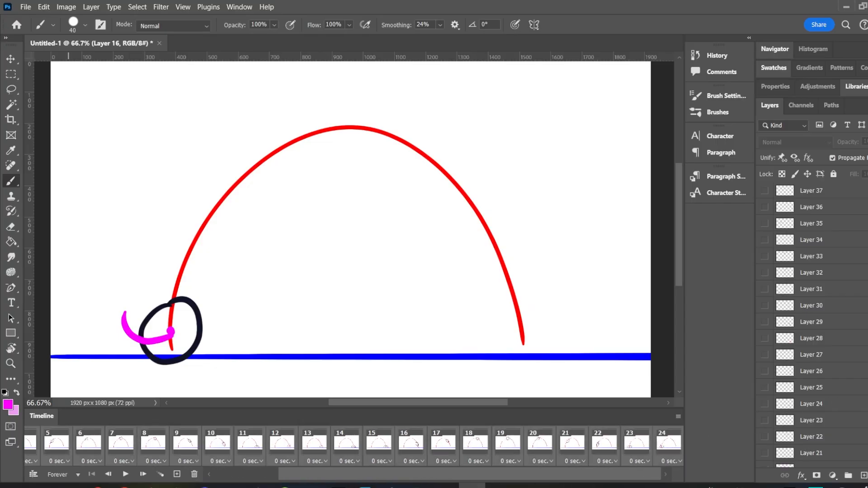
pyautogui.scroll(-2, 811, 317)
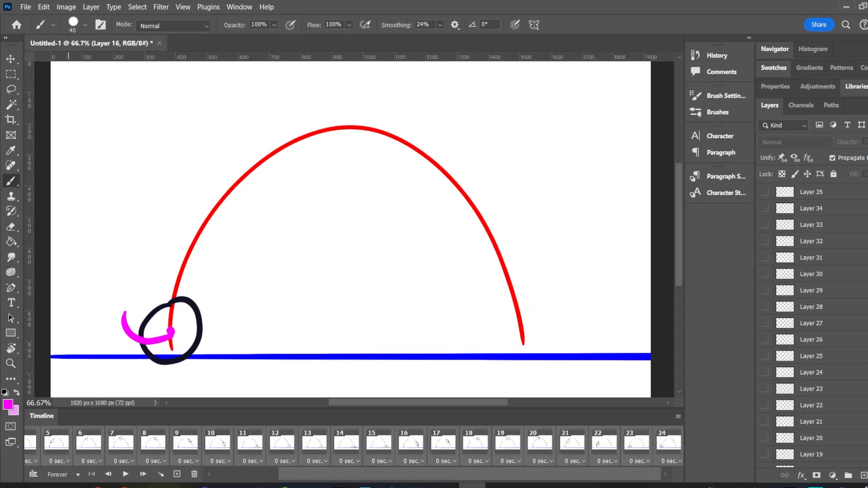
# Hide the Guide layer and collect Layers 14 through 37 into a new group
pyautogui.scroll(-5, 812, 317)
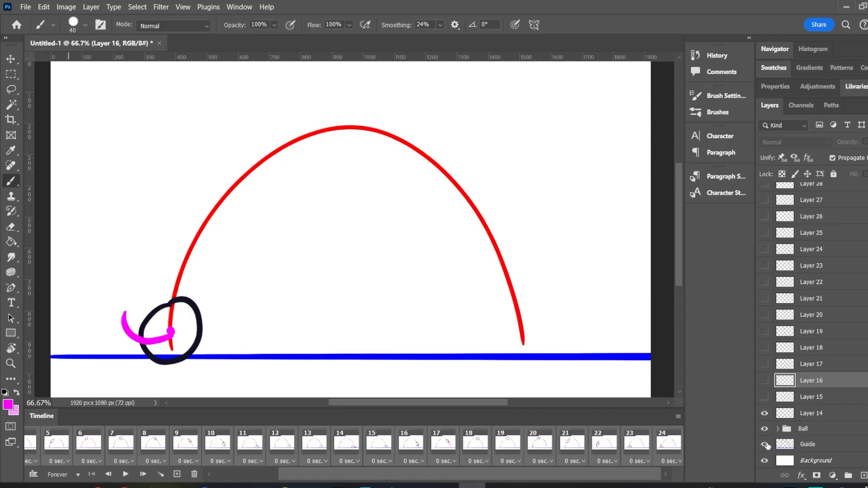
pyautogui.click(765, 446)
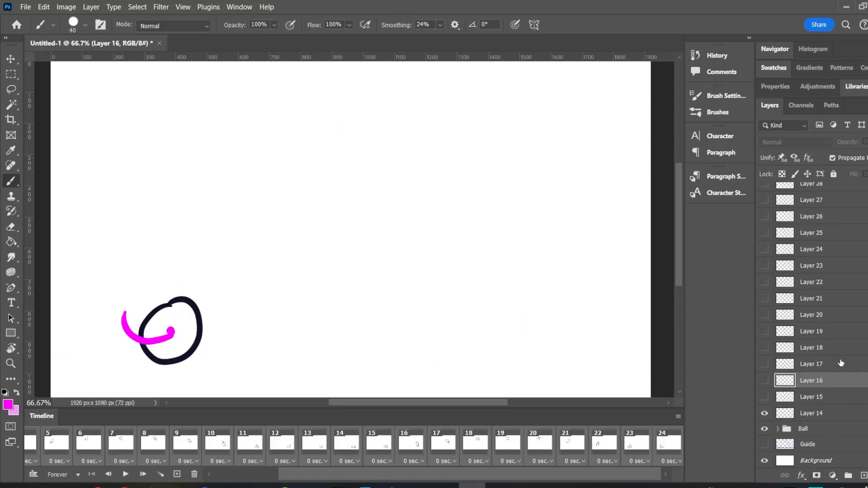
pyautogui.click(841, 414)
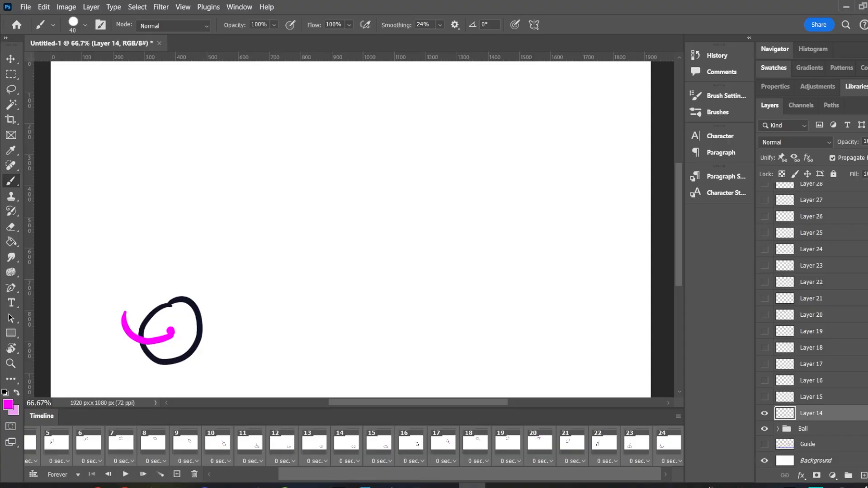
pyautogui.scroll(4, 814, 326)
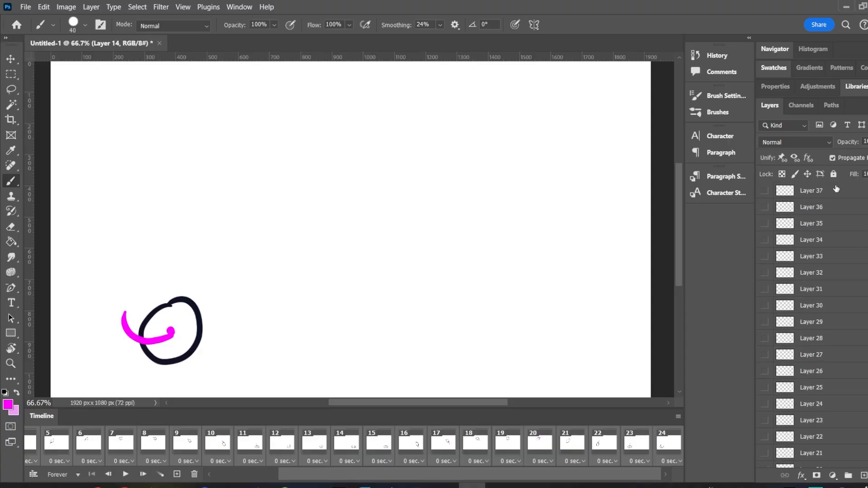
pyautogui.keyDown('shift'); pyautogui.click(837, 191); pyautogui.keyUp('shift')
pyautogui.scroll(-3, 814, 326)
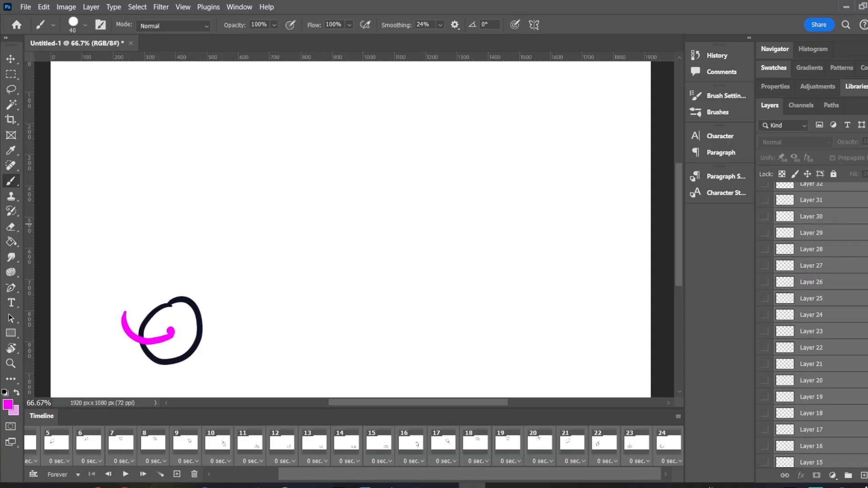
pyautogui.click(849, 476)
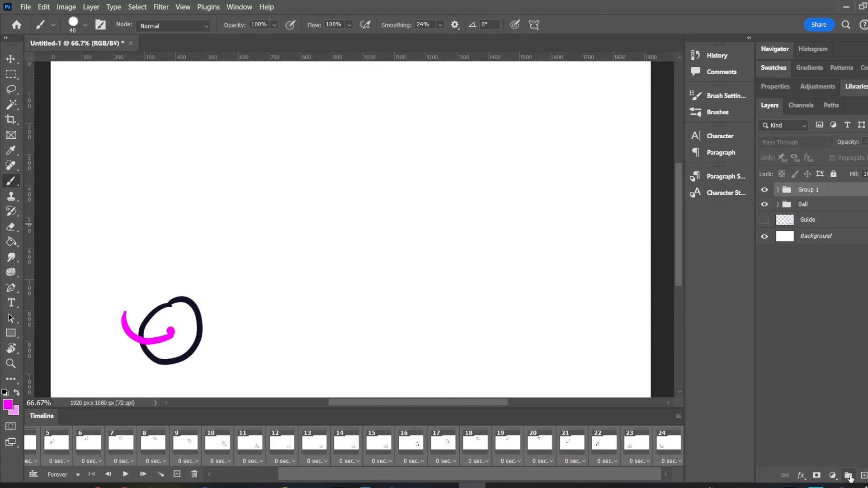
# Rename the new layer group Tail and move it beneath the Ball group
pyautogui.doubleClick(807, 190)
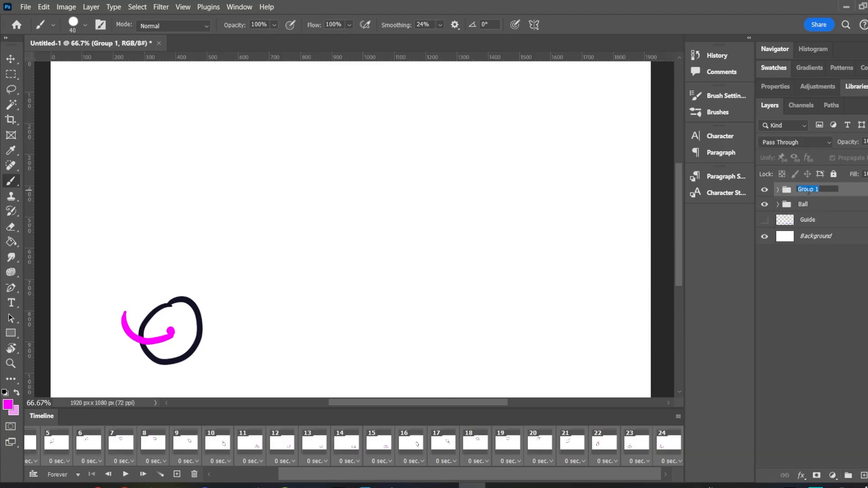
pyautogui.write('Tail')
pyautogui.press('Return')
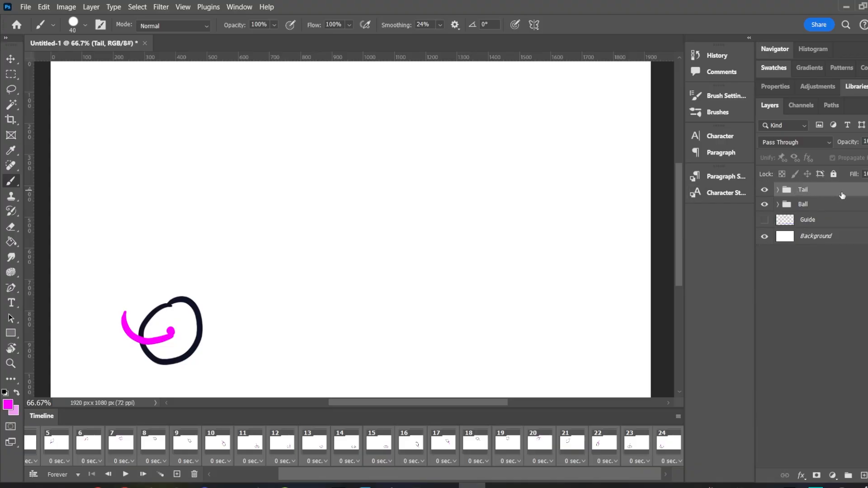
pyautogui.moveTo(843, 193); pyautogui.dragTo(836, 212)
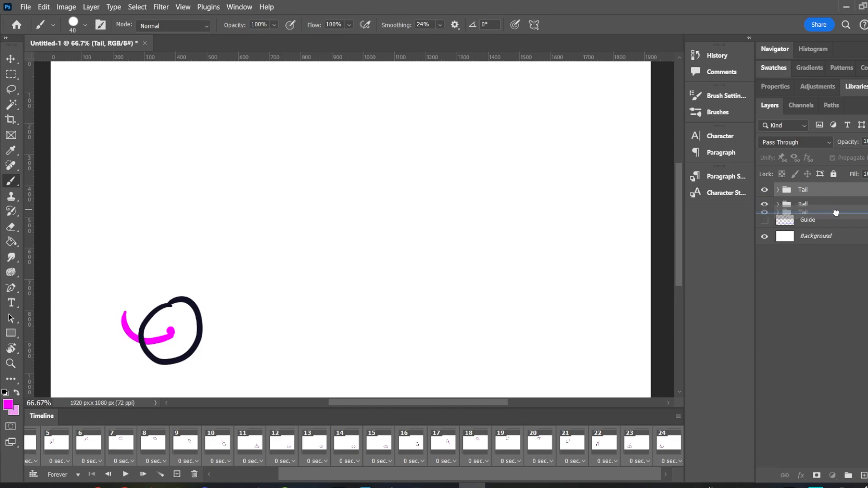
pyautogui.moveTo(837, 213); pyautogui.dragTo(837, 215)
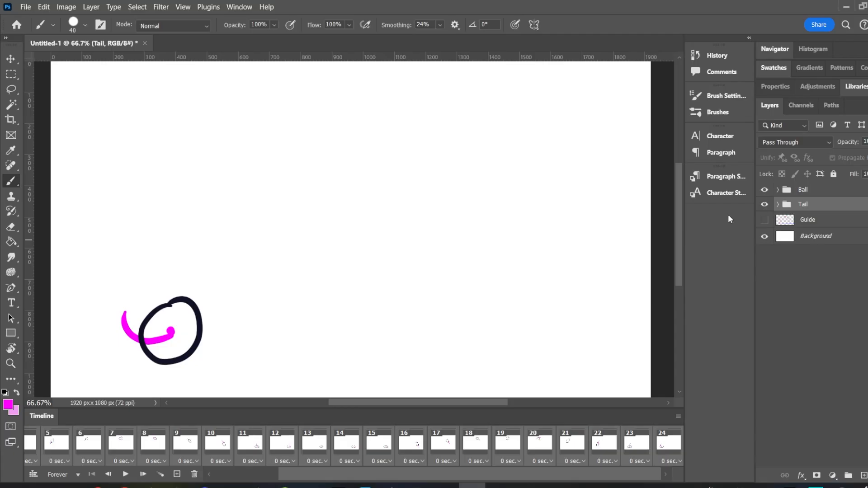
# Fill the ball on Layer 1 of the Ball group with the recently used light pink, using the Paint Bucket
pyautogui.click(778, 189)
pyautogui.click(836, 402)
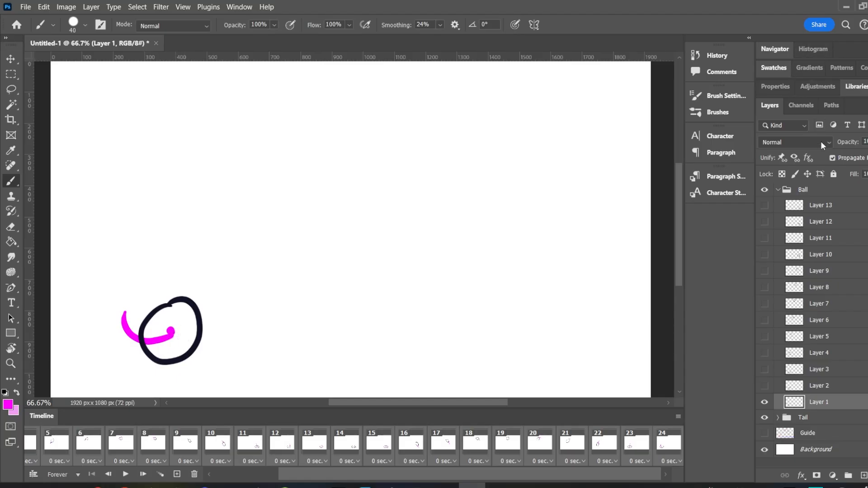
pyautogui.click(787, 67)
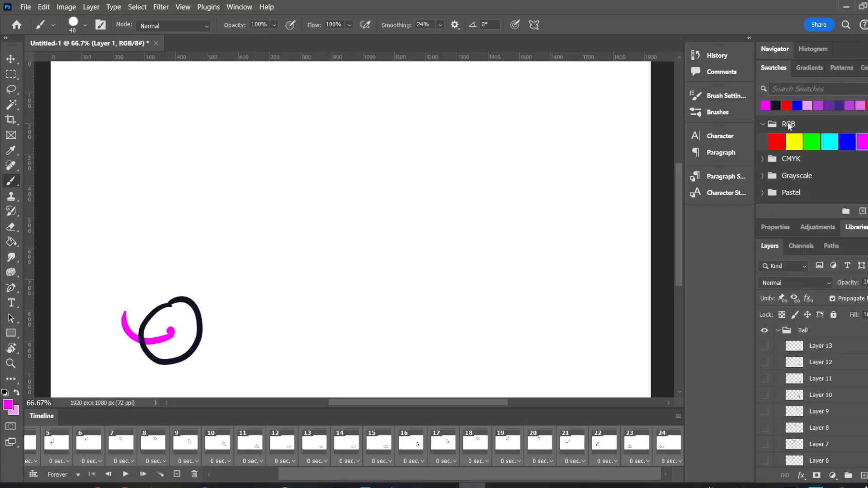
pyautogui.click(809, 105)
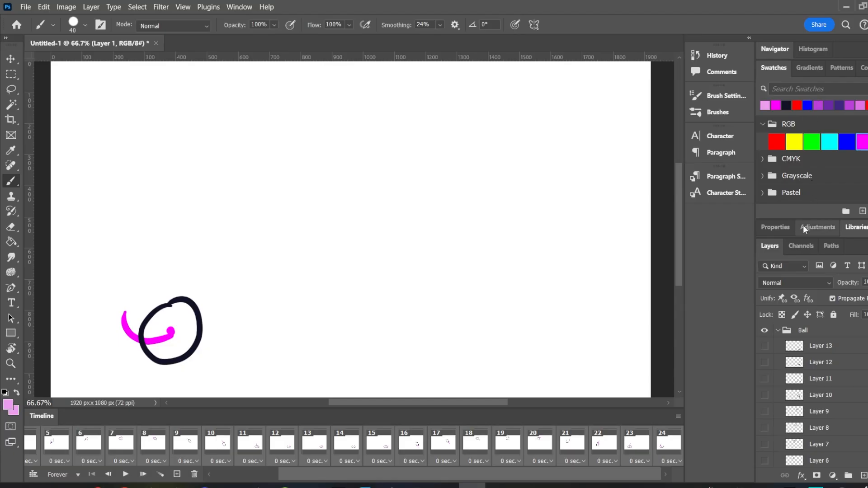
pyautogui.click(781, 70)
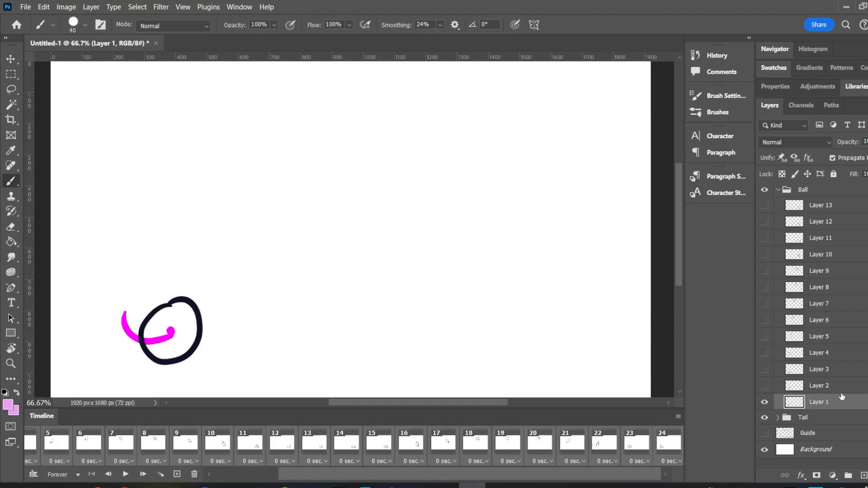
pyautogui.click(11, 243)
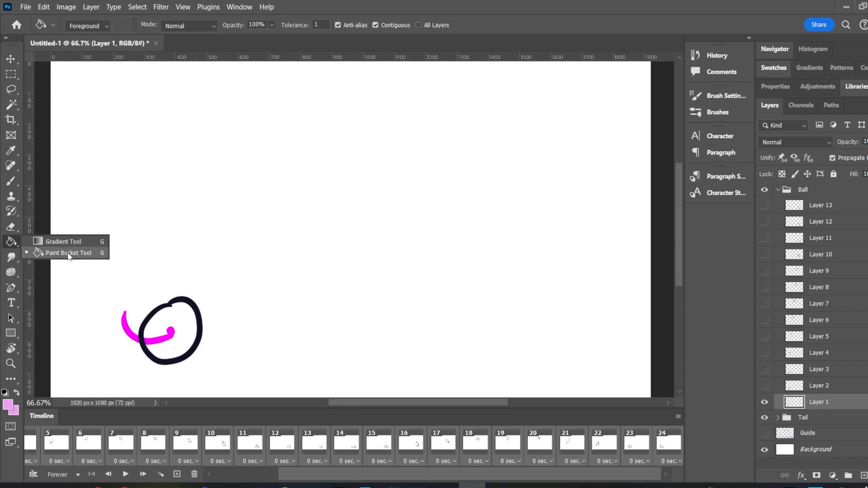
pyautogui.click(68, 253)
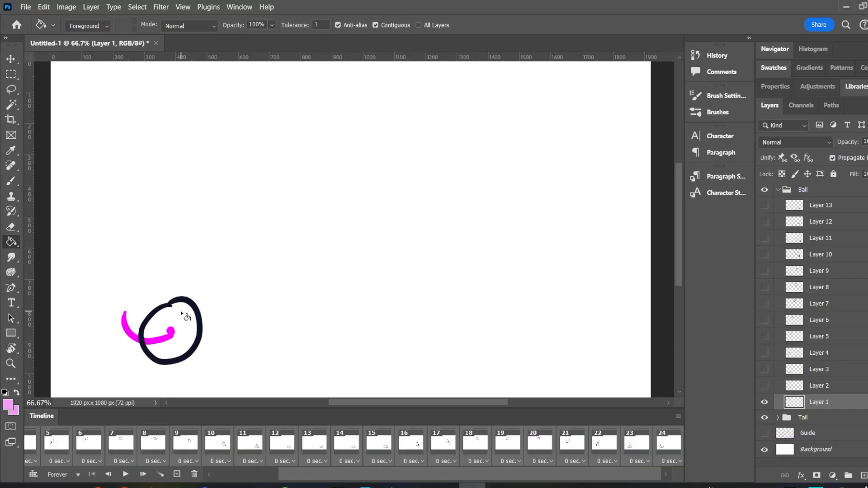
pyautogui.click(186, 320)
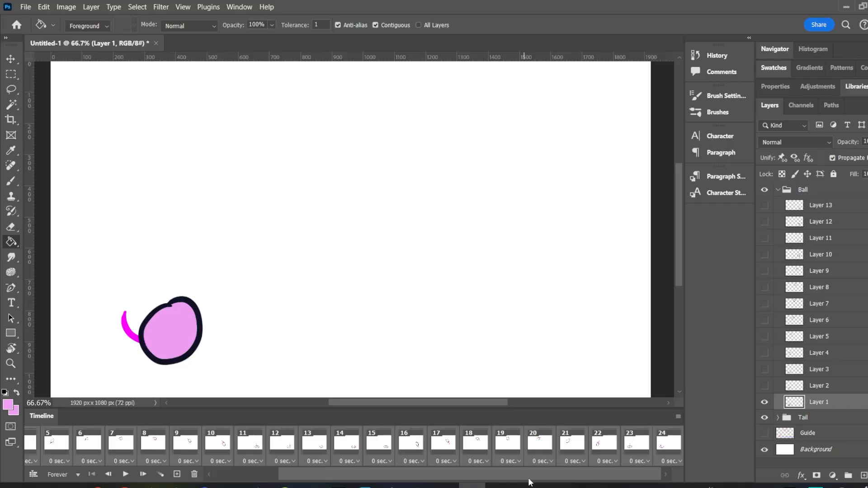
# Fill the balls in frames 2 and 3 with light pink on Layer 2 and Layer 3
pyautogui.hscroll(-5, 387, 457)
pyautogui.click(72, 441)
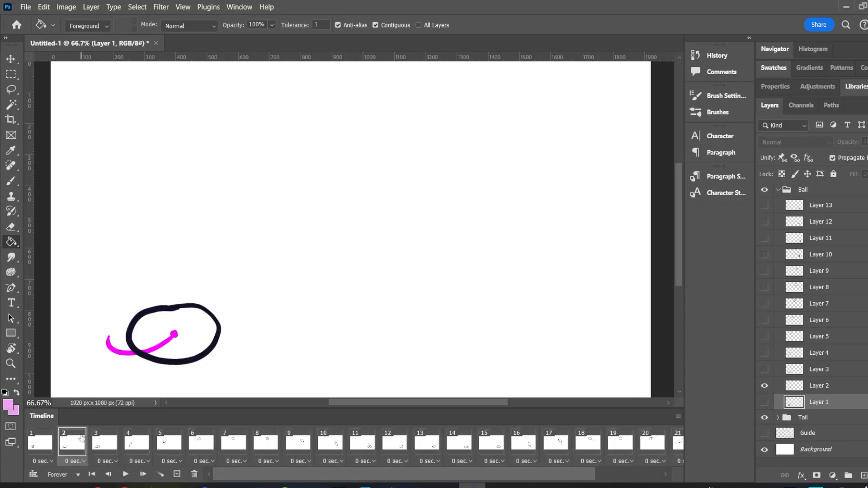
pyautogui.click(830, 388)
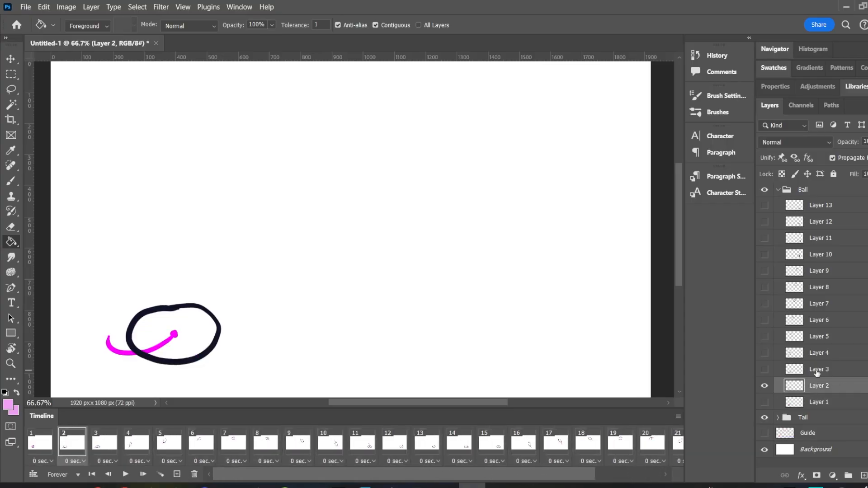
pyautogui.click(190, 332)
pyautogui.click(103, 447)
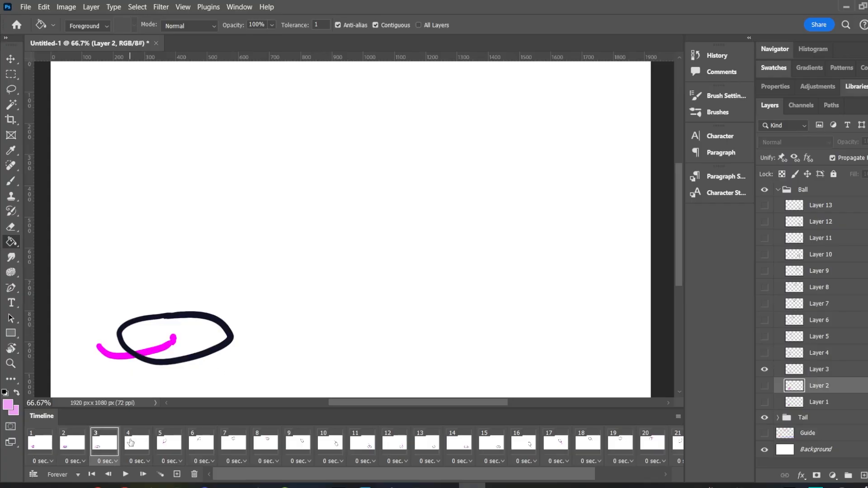
pyautogui.click(834, 371)
pyautogui.click(190, 337)
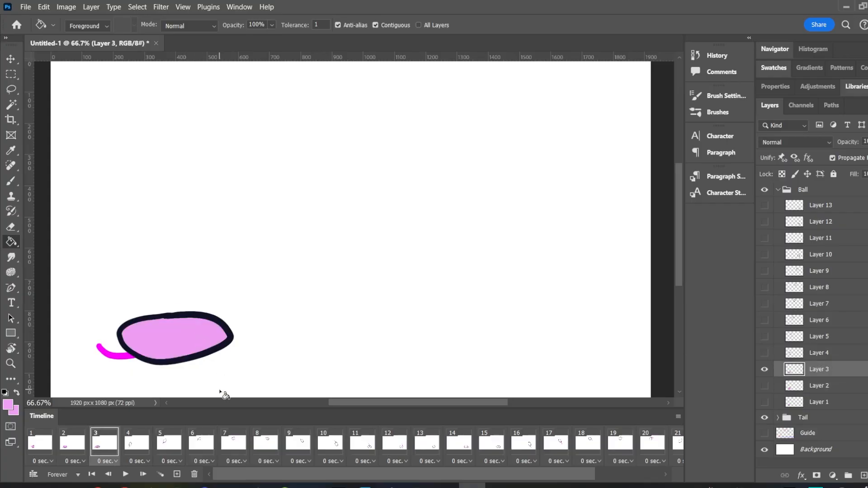
# Fill the balls in frames 4 and 5 on Layers 4 and 5 with light pink, and select Layer 6 in frame 6
pyautogui.click(136, 453)
pyautogui.click(835, 354)
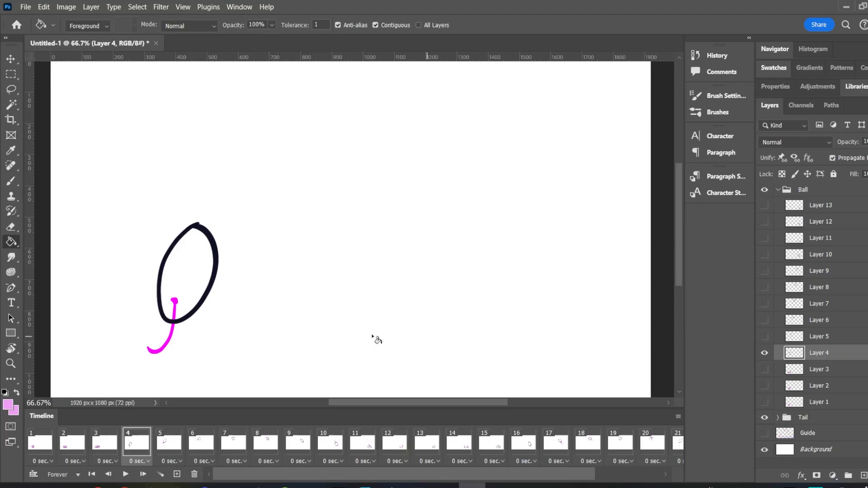
pyautogui.click(197, 281)
pyautogui.click(169, 448)
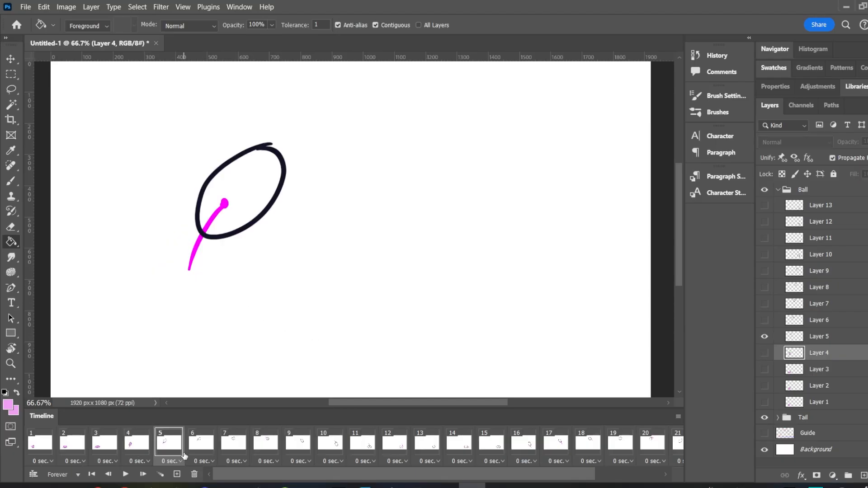
pyautogui.click(832, 340)
pyautogui.click(245, 177)
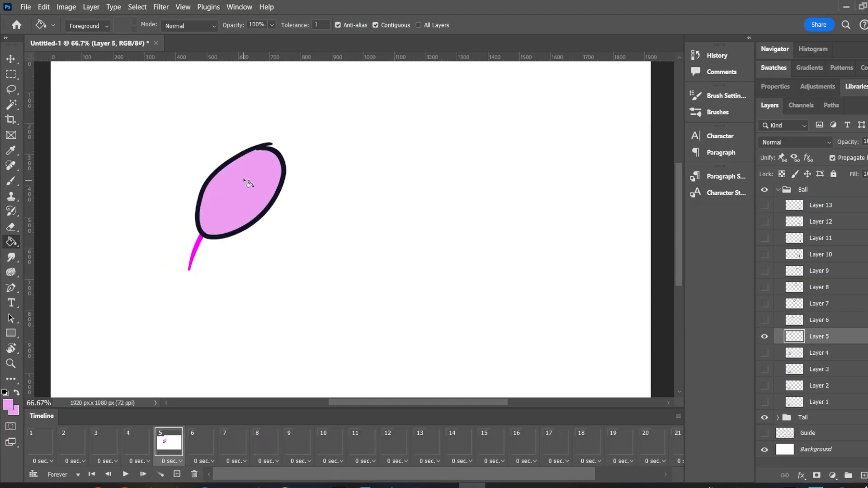
pyautogui.click(201, 446)
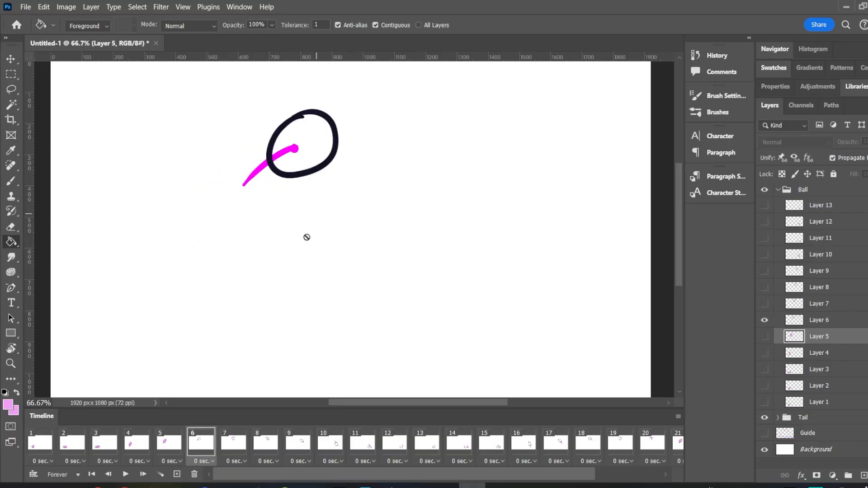
pyautogui.click(865, 323)
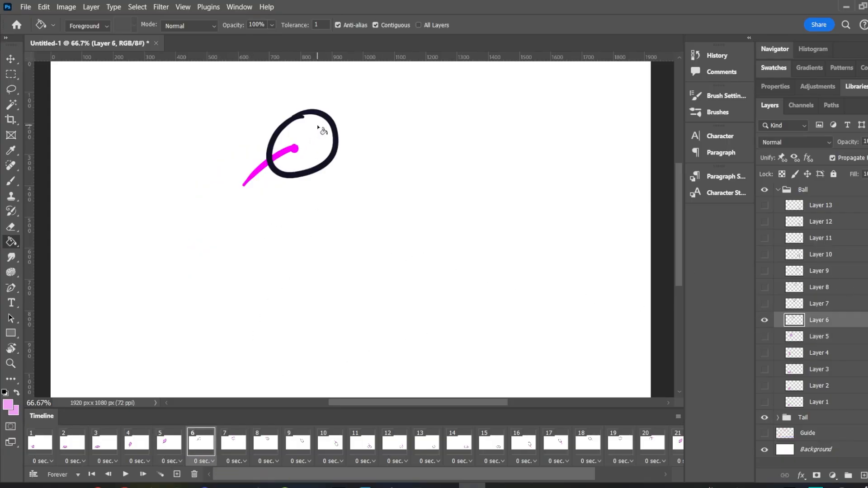
# Try filling the frame 6 ball after erasing a gap in its outline, and undo the erasing and the fill
pyautogui.press('e')
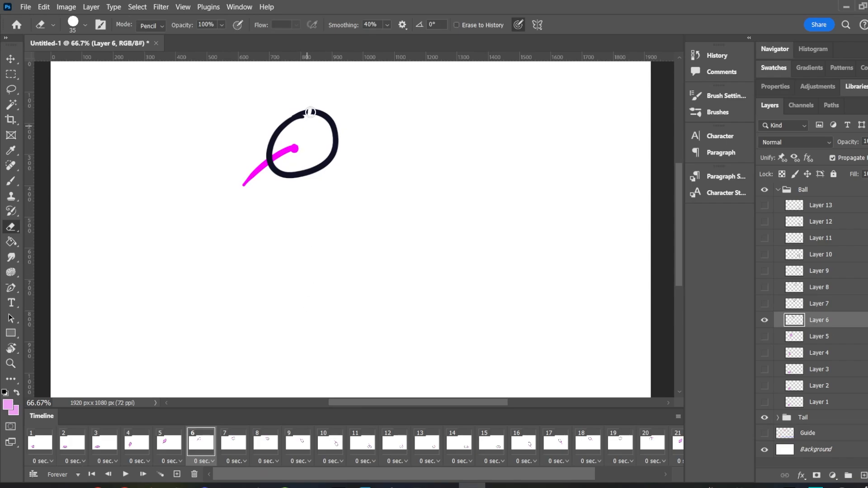
pyautogui.press('g')
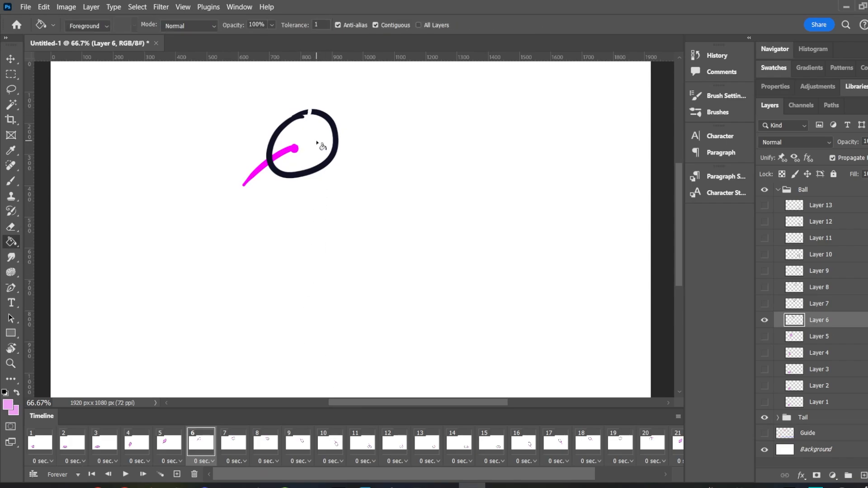
pyautogui.click(321, 144)
pyautogui.hotkey('ctrl', 'z')
pyautogui.press(',')
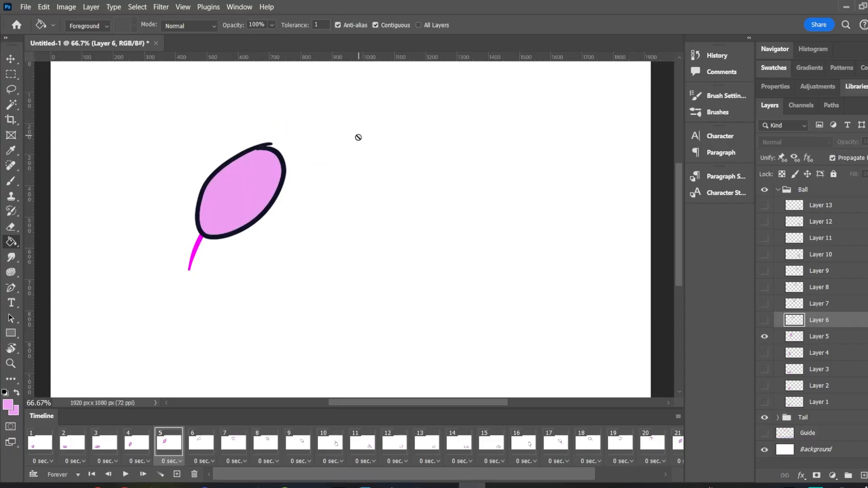
# Fill the balls in frames 6 and 7 with light pink on Layer 6 and Layer 7
pyautogui.click(198, 446)
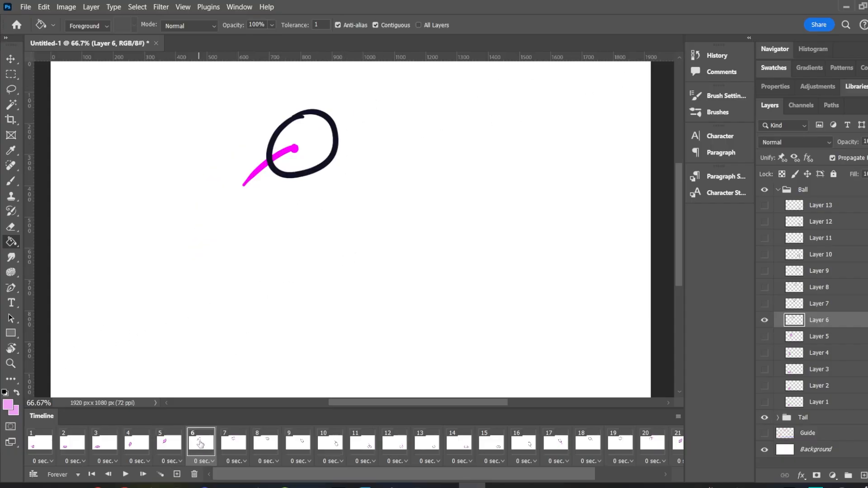
pyautogui.click(317, 143)
pyautogui.click(853, 307)
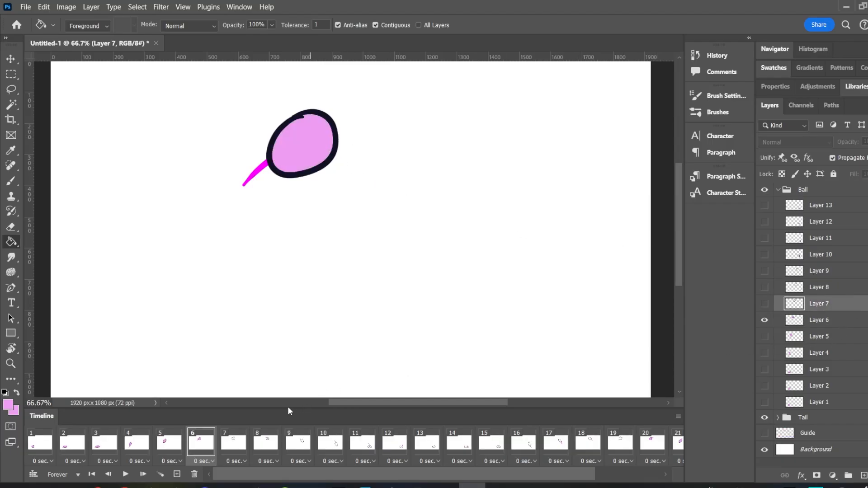
pyautogui.click(232, 444)
pyautogui.click(364, 132)
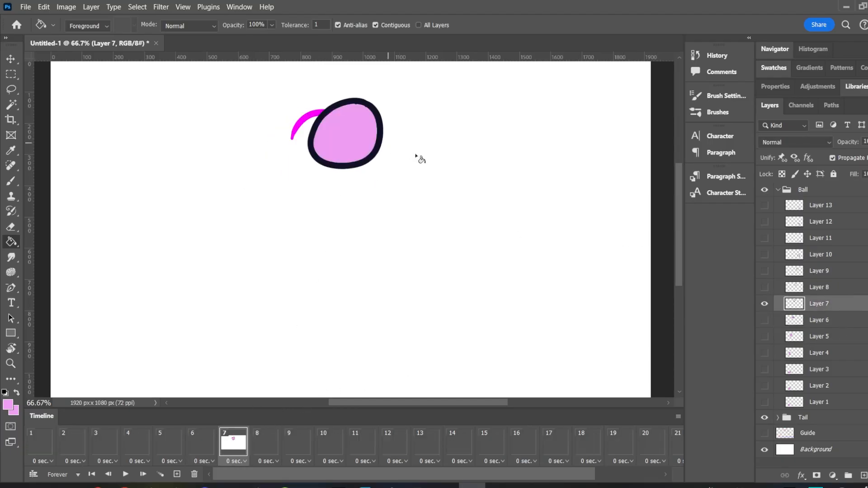
# Fill the balls in frames 8 and 9 with light pink on Layer 8 and Layer 9
pyautogui.click(846, 289)
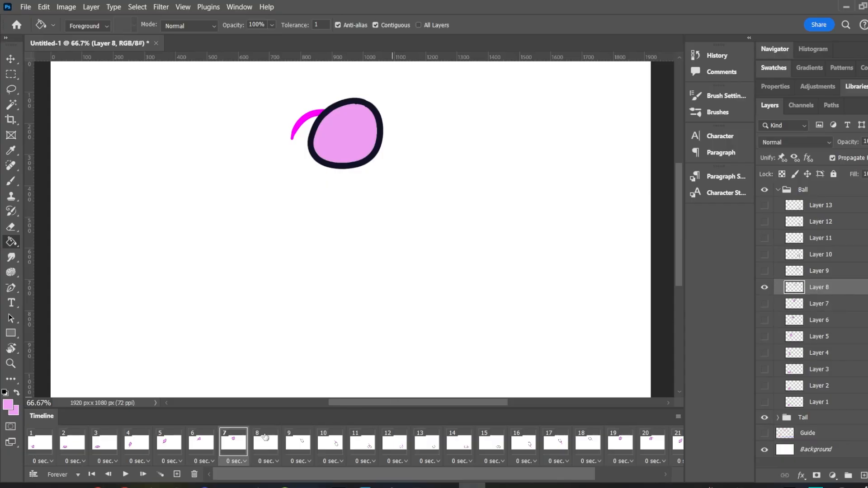
pyautogui.click(266, 443)
pyautogui.click(407, 136)
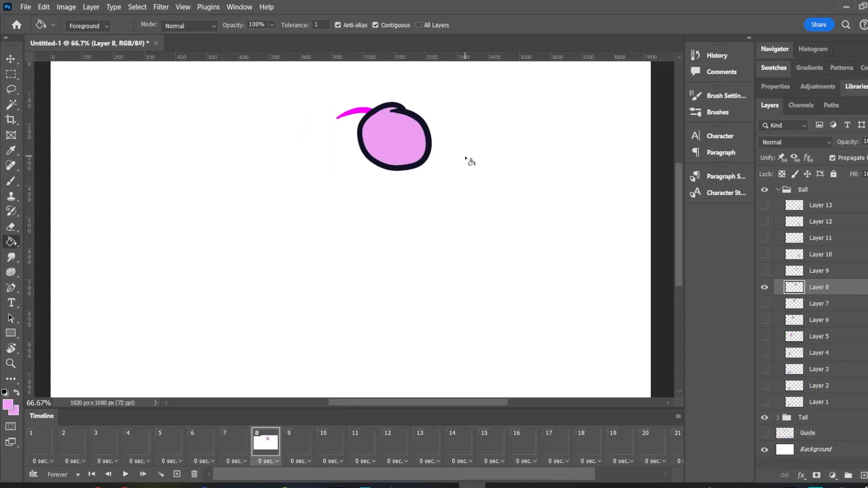
pyautogui.click(855, 272)
pyautogui.click(295, 444)
pyautogui.click(462, 195)
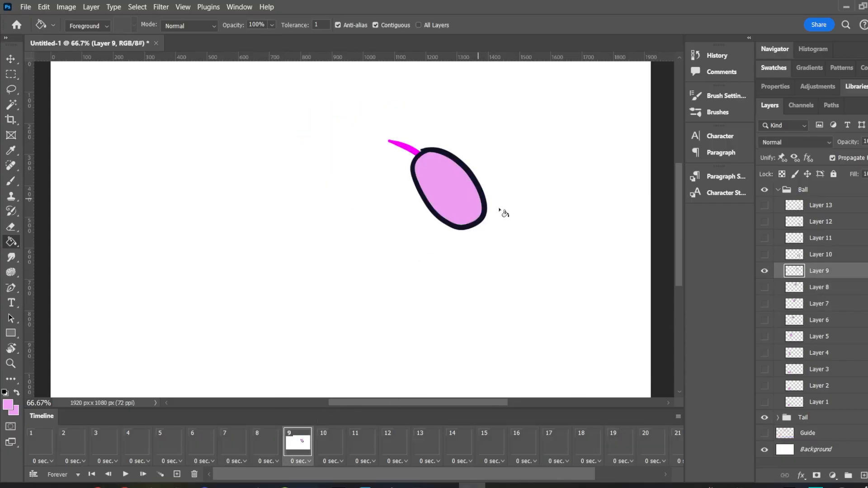
# Fill the balls in frames 10 and 11 with light pink on Layer 10 and Layer 11
pyautogui.click(334, 446)
pyautogui.click(511, 254)
pyautogui.click(849, 240)
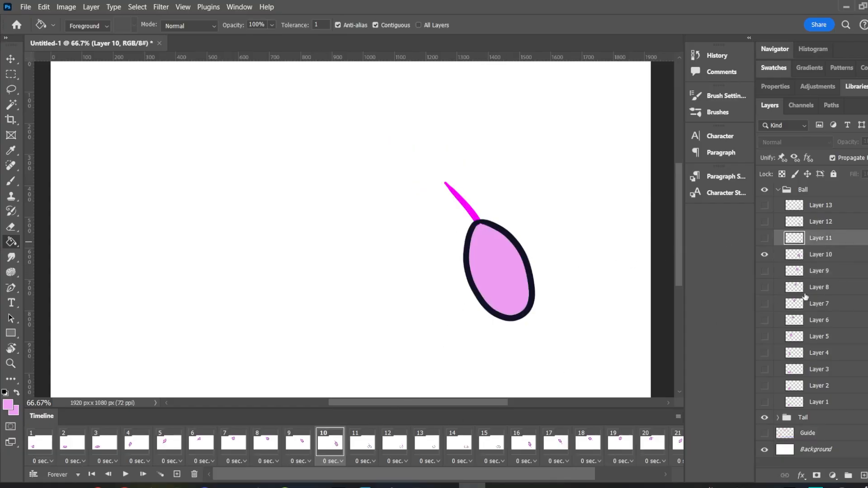
pyautogui.click(364, 443)
pyautogui.click(539, 342)
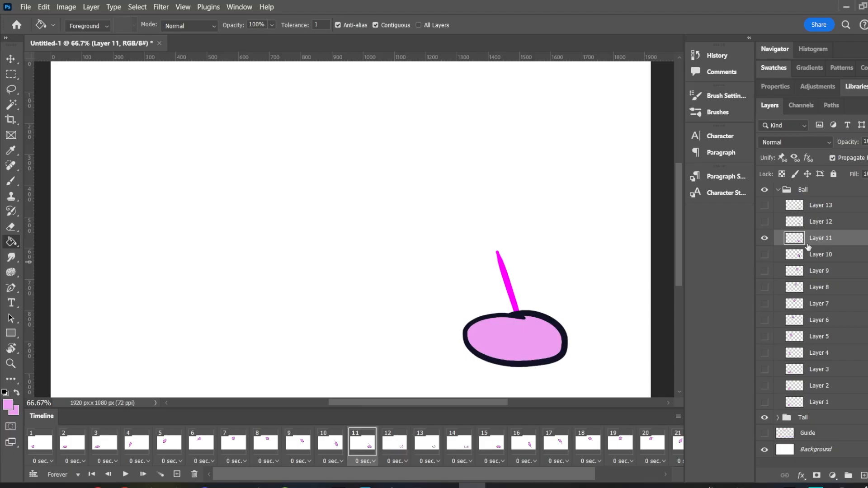
# Fill the balls in frames 12 and 13 with light pink on Layer 12 and Layer 13, and play back the animation
pyautogui.click(844, 222)
pyautogui.click(403, 443)
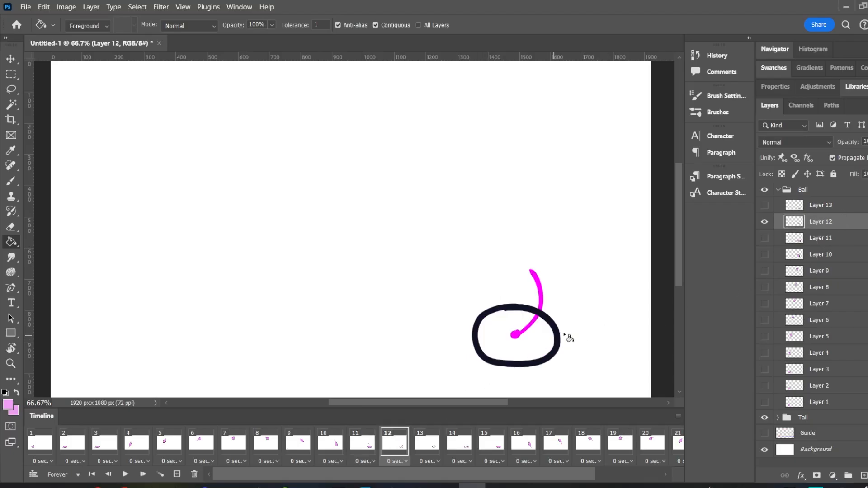
pyautogui.click(547, 340)
pyautogui.click(835, 206)
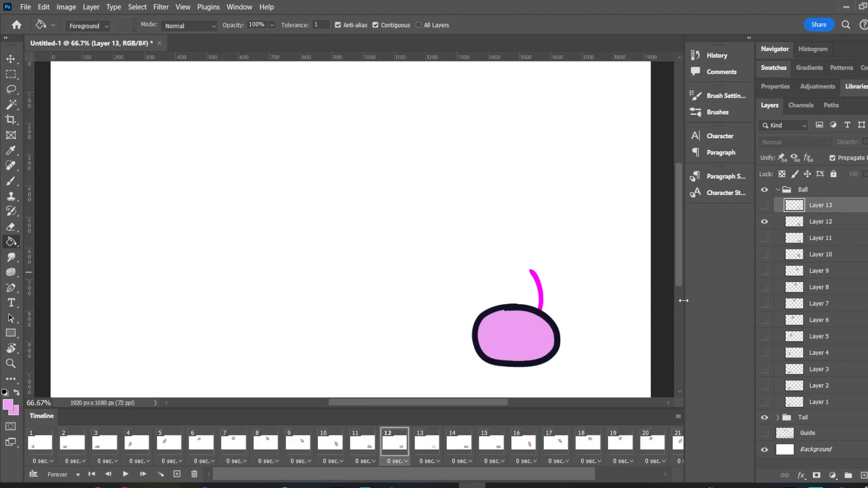
pyautogui.click(437, 447)
pyautogui.click(541, 328)
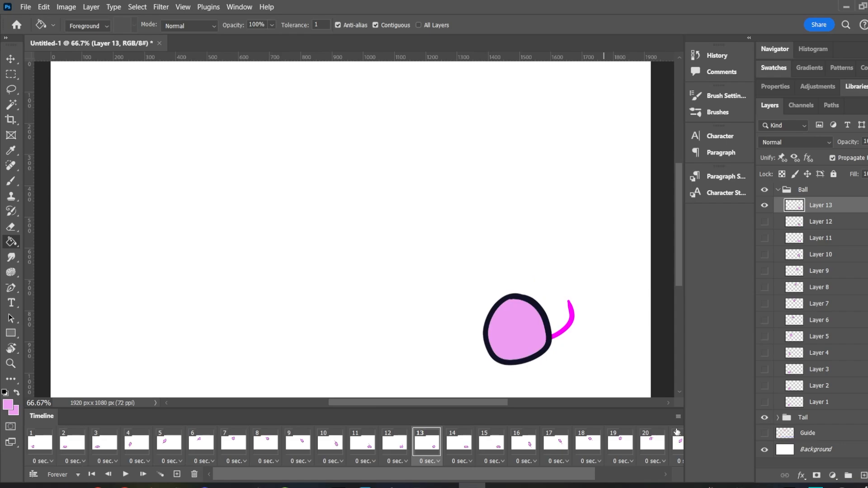
pyautogui.click(125, 474)
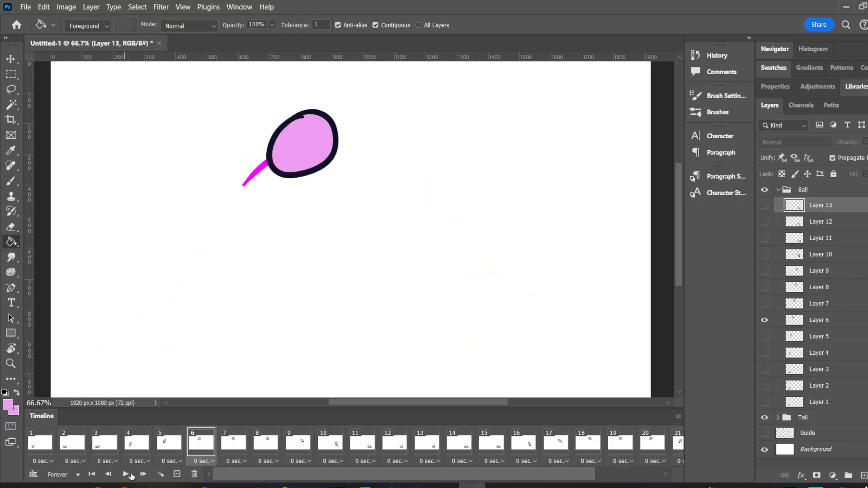
pyautogui.click(126, 475)
# Reset the colours to default black and white, and brush two black dot eyes on the frame 1 ball on Layer 1
pyautogui.click(50, 441)
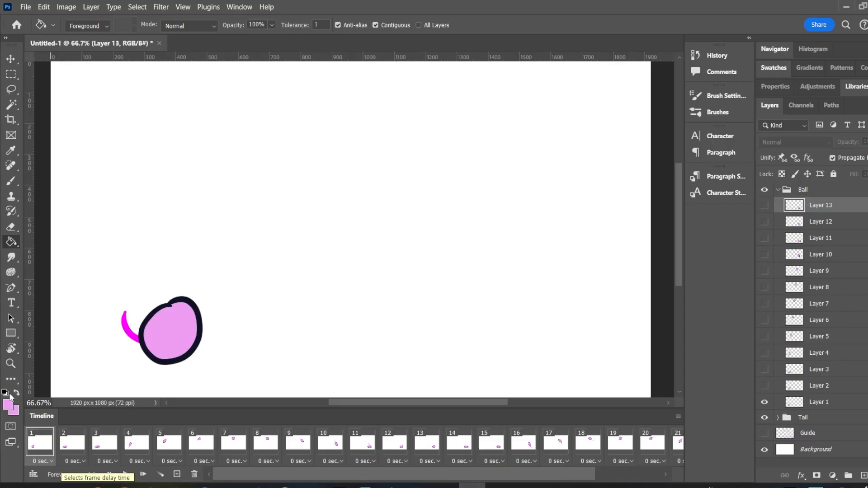
pyautogui.press('d')
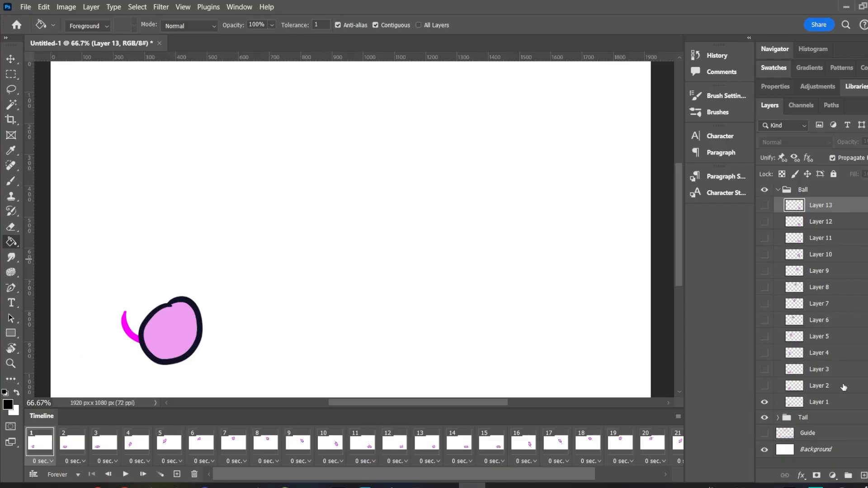
pyautogui.click(859, 405)
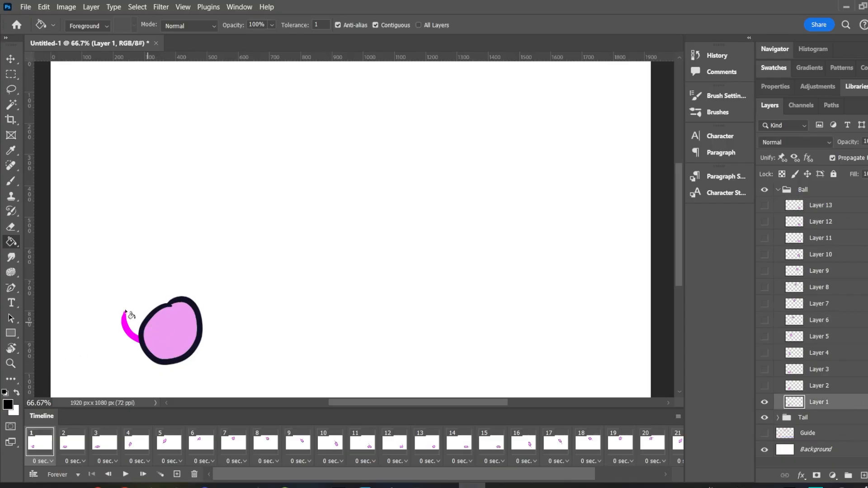
pyautogui.press('b')
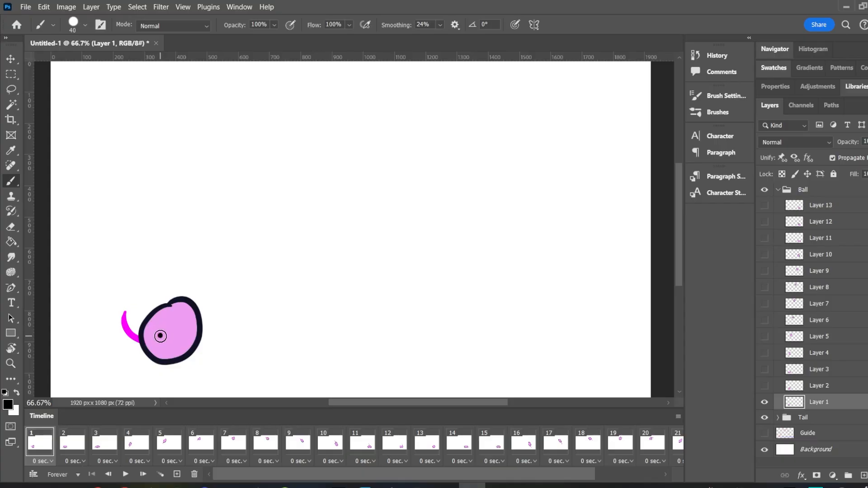
pyautogui.click(182, 334)
# Paint two black eyes on the balls in frames 2 and 3 on Layer 2 and Layer 3
pyautogui.click(84, 457)
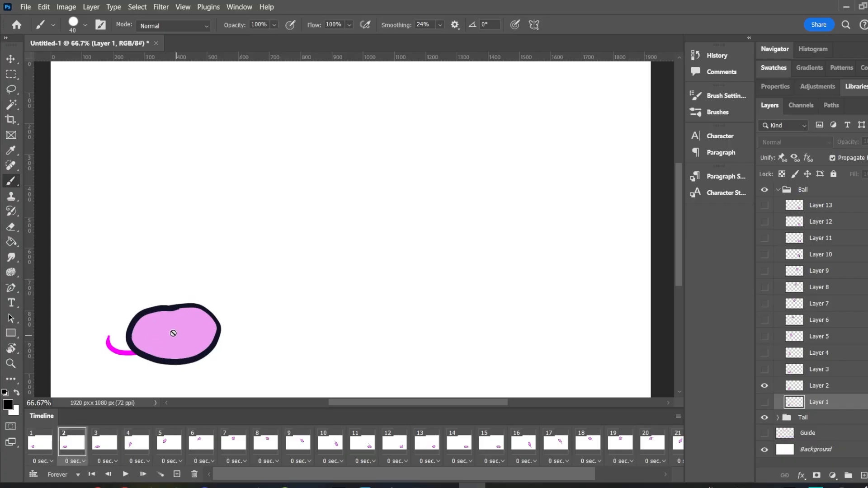
pyautogui.click(819, 385)
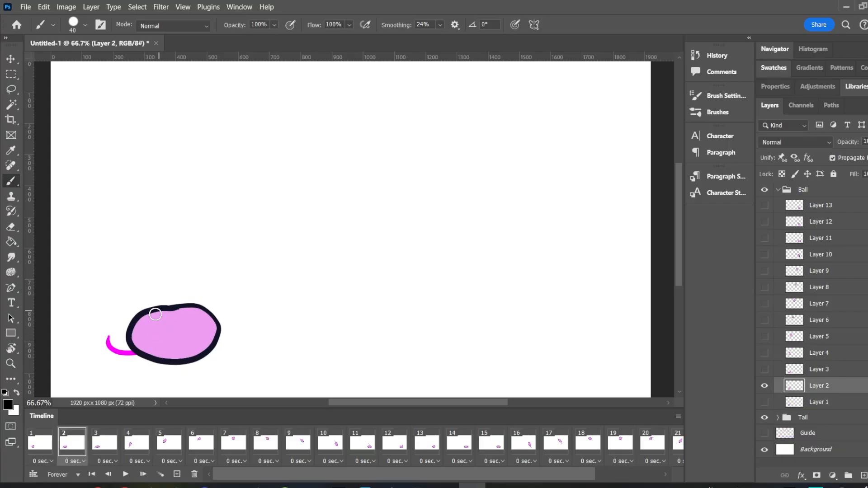
pyautogui.click(161, 336)
pyautogui.moveTo(188, 338); pyautogui.dragTo(194, 335)
pyautogui.click(95, 454)
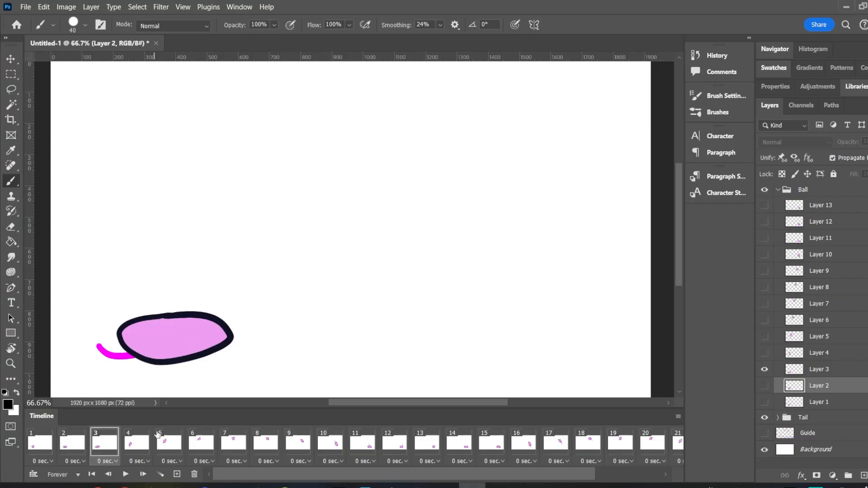
pyautogui.click(861, 376)
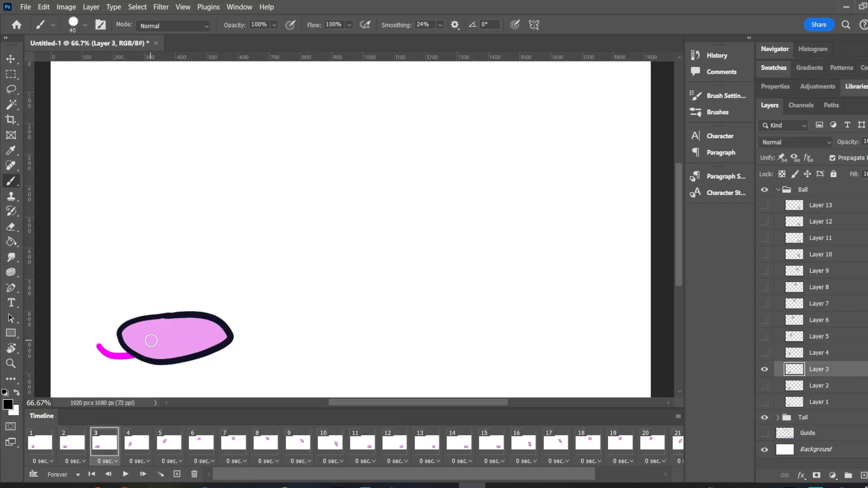
pyautogui.moveTo(145, 338); pyautogui.dragTo(199, 338)
# Paint two black dot eyes on the balls in frames 4 and 5 on Layer 4 and Layer 5
pyautogui.click(130, 446)
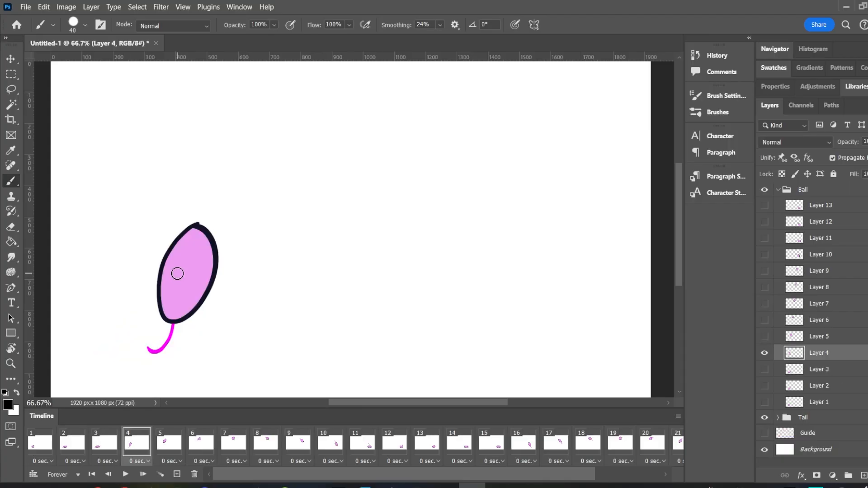
pyautogui.click(177, 274)
pyautogui.click(198, 274)
pyautogui.click(168, 443)
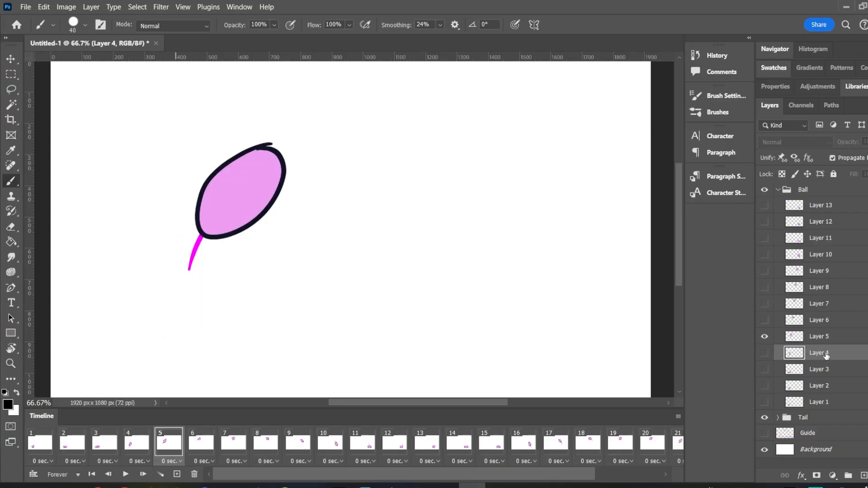
pyautogui.click(826, 337)
pyautogui.click(231, 184)
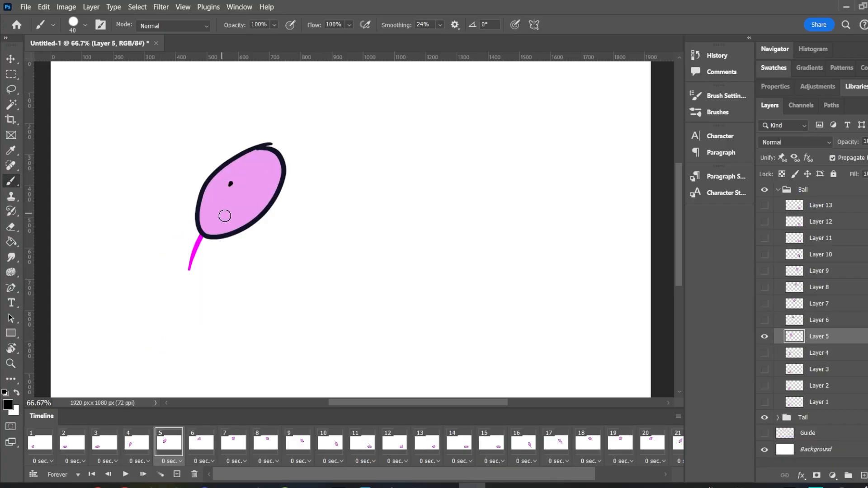
pyautogui.click(254, 193)
# Paint two black dot eyes on the balls in frames 6 and 7 on Layer 6 and Layer 7
pyautogui.click(201, 442)
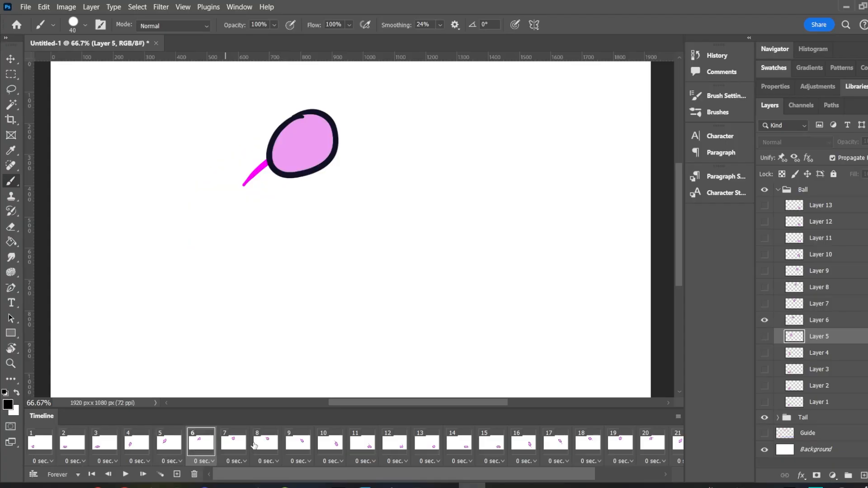
pyautogui.click(847, 324)
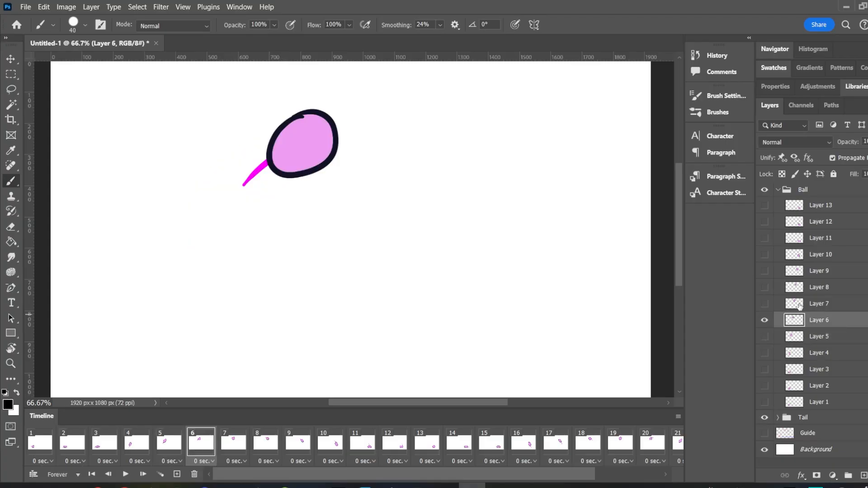
pyautogui.click(292, 145)
pyautogui.click(316, 141)
pyautogui.click(238, 445)
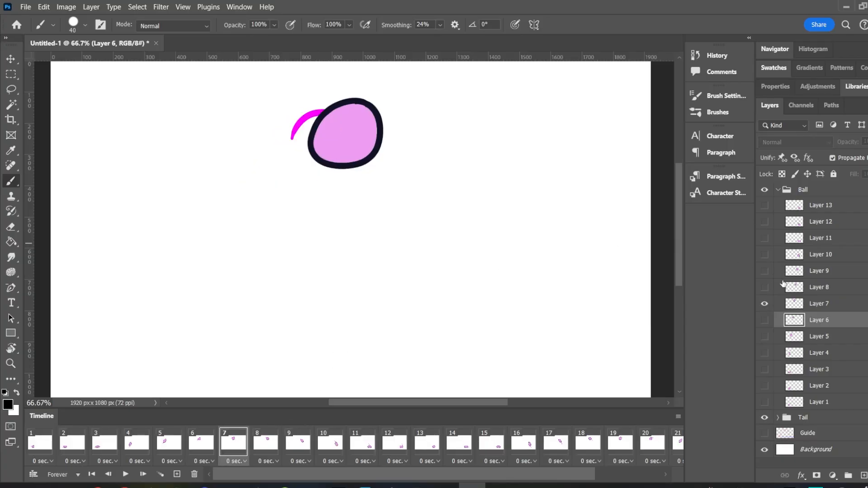
pyautogui.click(855, 307)
pyautogui.click(336, 134)
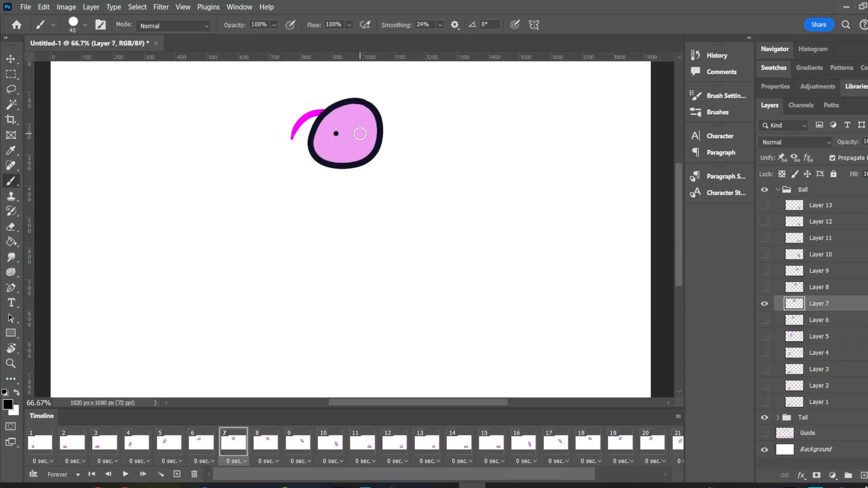
pyautogui.click(359, 133)
# Paint two black dot eyes on the balls in frames 8 and 9 on Layer 8 and Layer 9
pyautogui.click(270, 443)
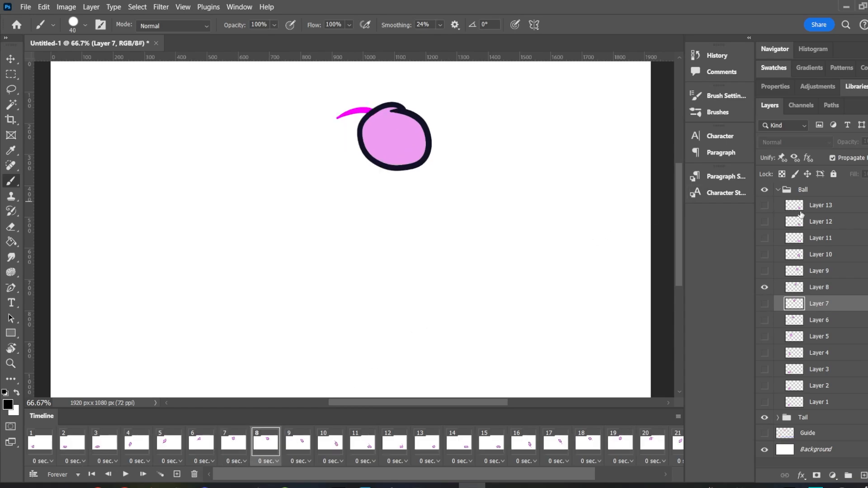
pyautogui.click(840, 293)
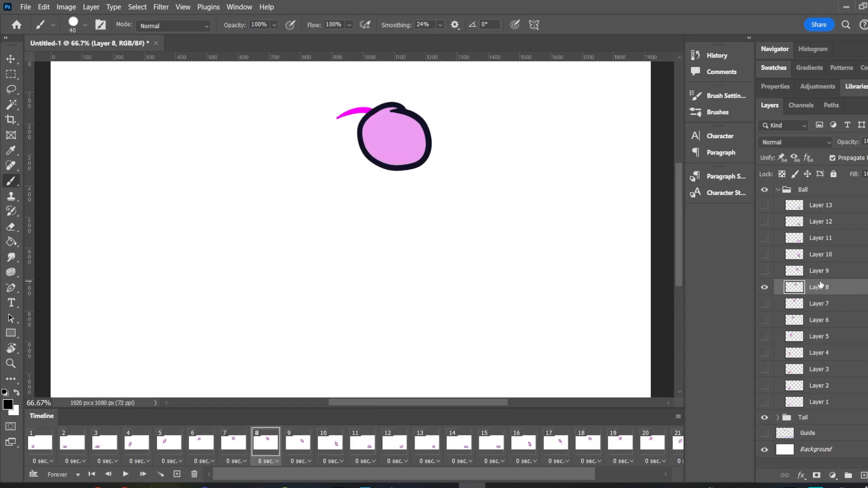
pyautogui.click(386, 141)
pyautogui.click(409, 140)
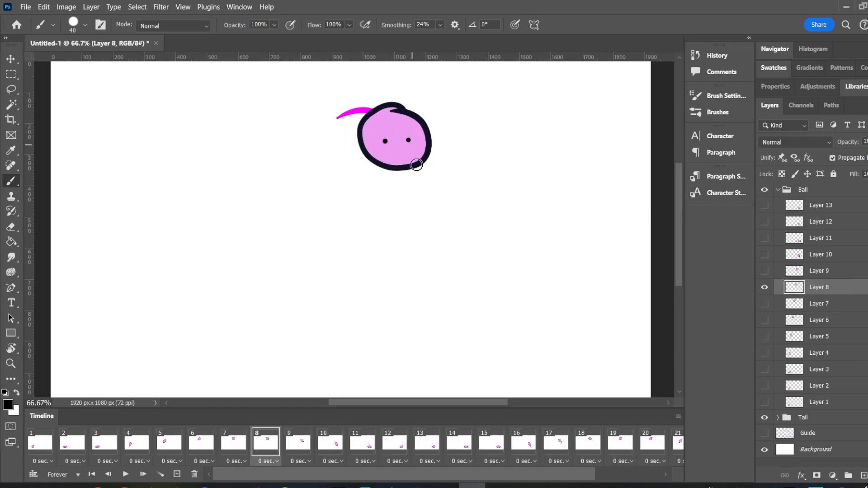
pyautogui.click(308, 449)
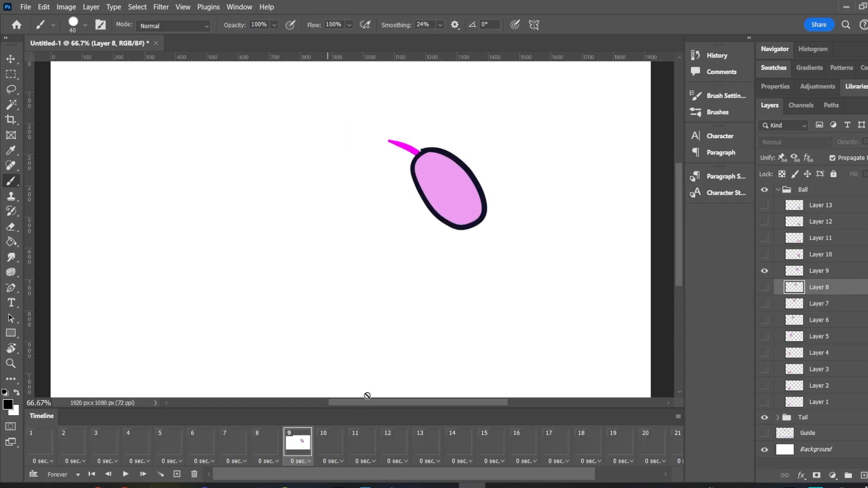
pyautogui.click(850, 274)
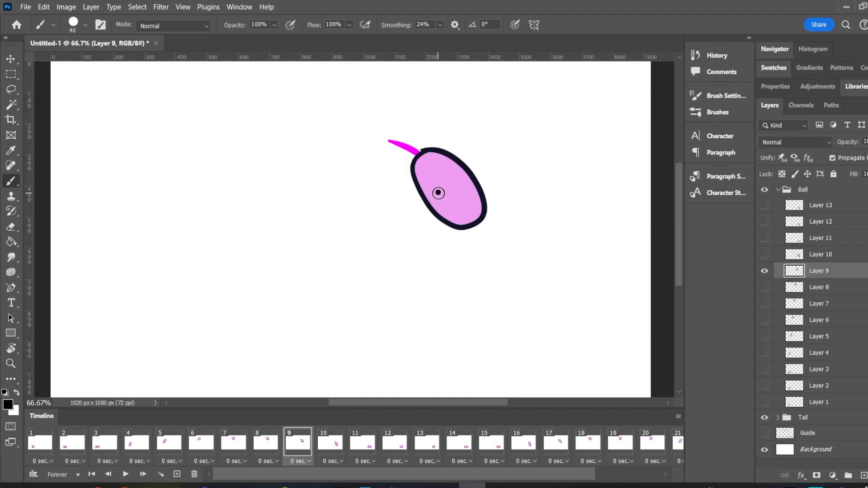
pyautogui.click(457, 183)
# Paint two dot eyes on the frame 10 ball on Layer 10 and two flattened eyes on the frame 11 ball on Layer 11
pyautogui.click(335, 446)
pyautogui.click(836, 256)
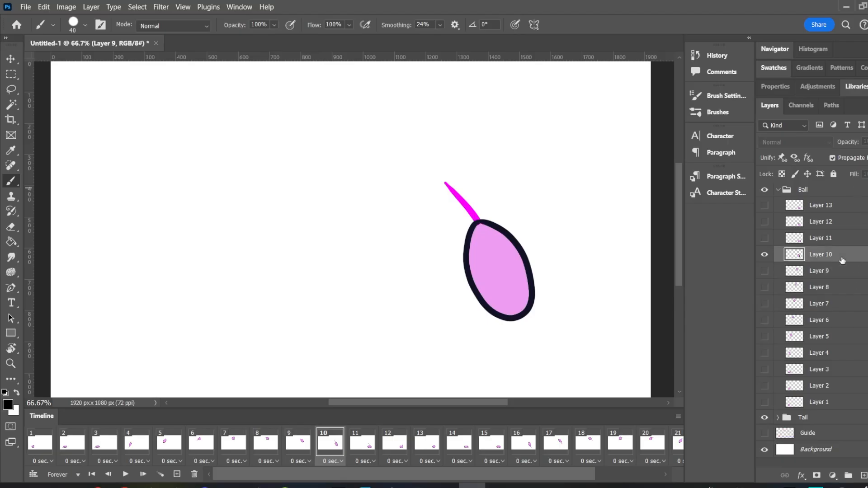
pyautogui.click(489, 278)
pyautogui.click(510, 270)
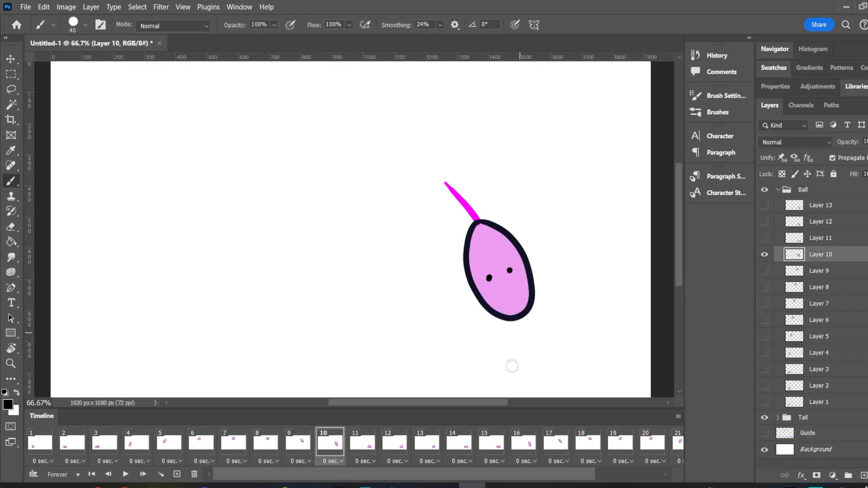
pyautogui.click(370, 448)
pyautogui.click(841, 242)
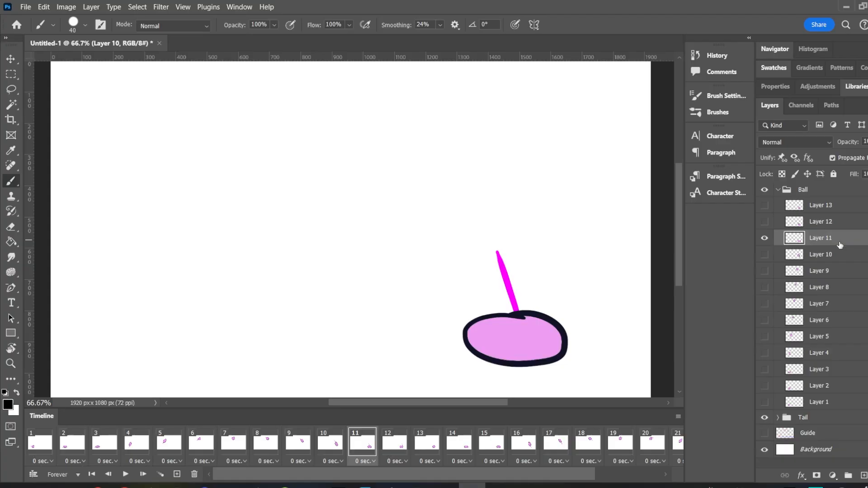
pyautogui.moveTo(496, 339); pyautogui.dragTo(542, 343)
# Paint black eyes on the balls in frames 12 and 13 on Layer 12 and Layer 13, and play back the animation
pyautogui.click(402, 454)
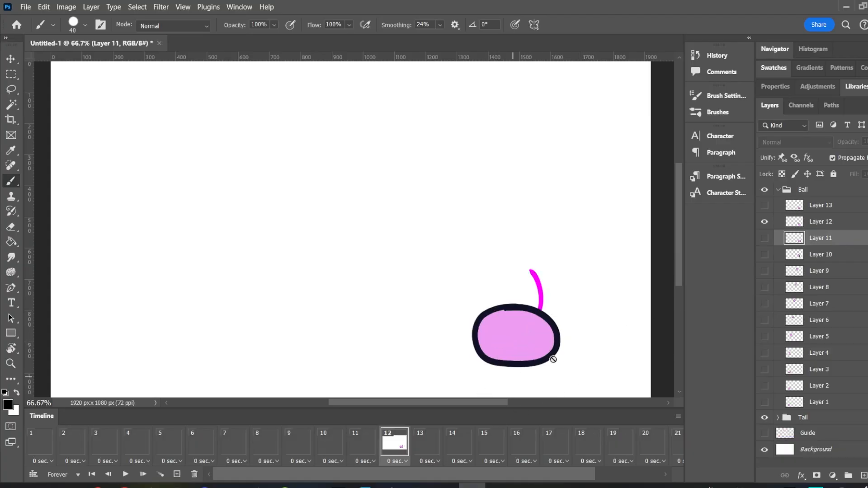
pyautogui.click(838, 224)
pyautogui.moveTo(498, 337); pyautogui.dragTo(537, 338)
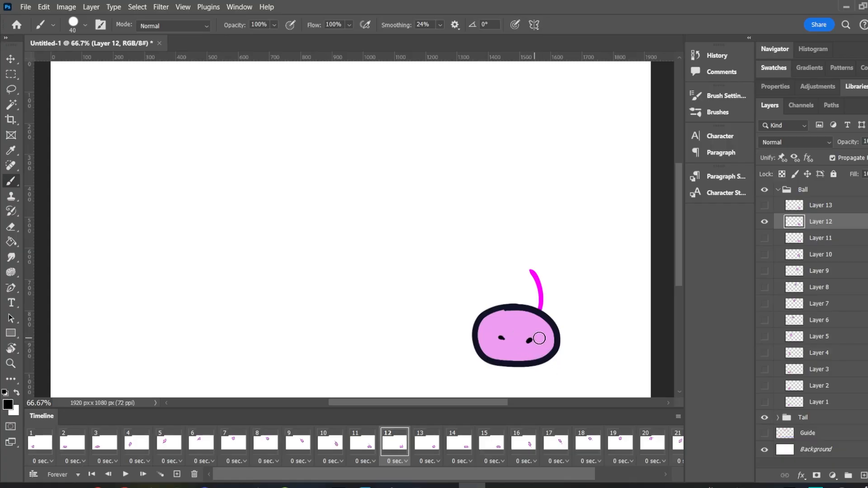
pyautogui.click(429, 453)
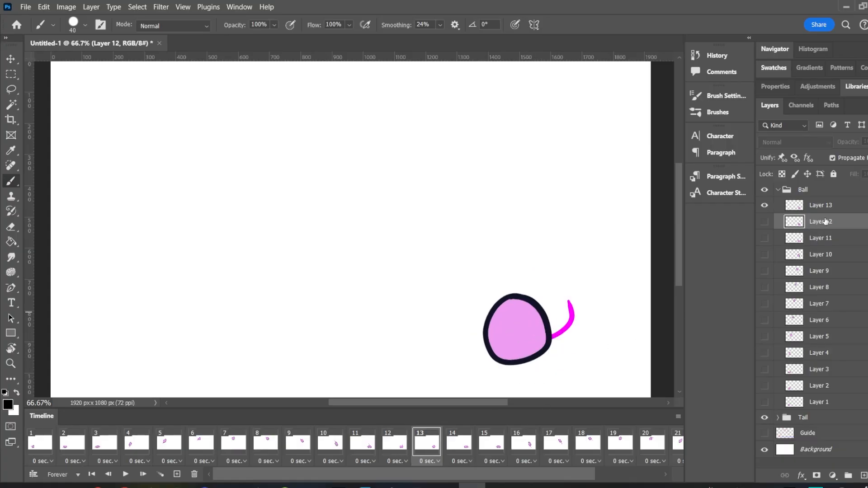
pyautogui.click(839, 208)
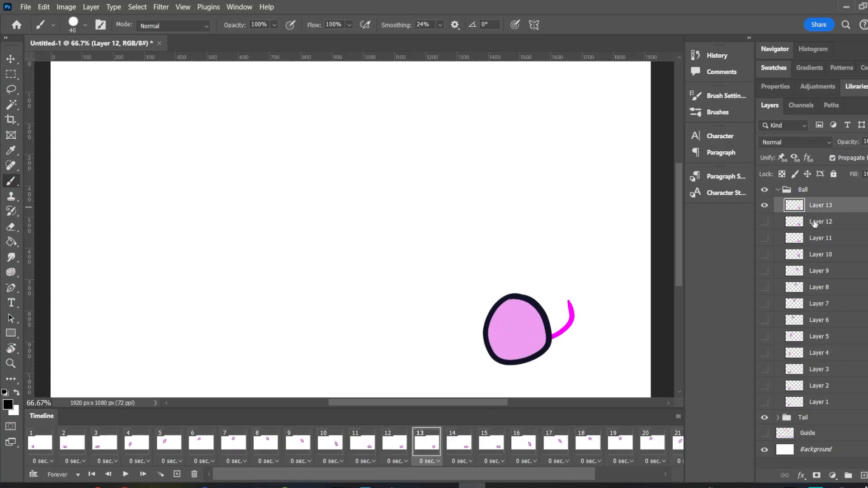
pyautogui.click(530, 333)
pyautogui.click(126, 474)
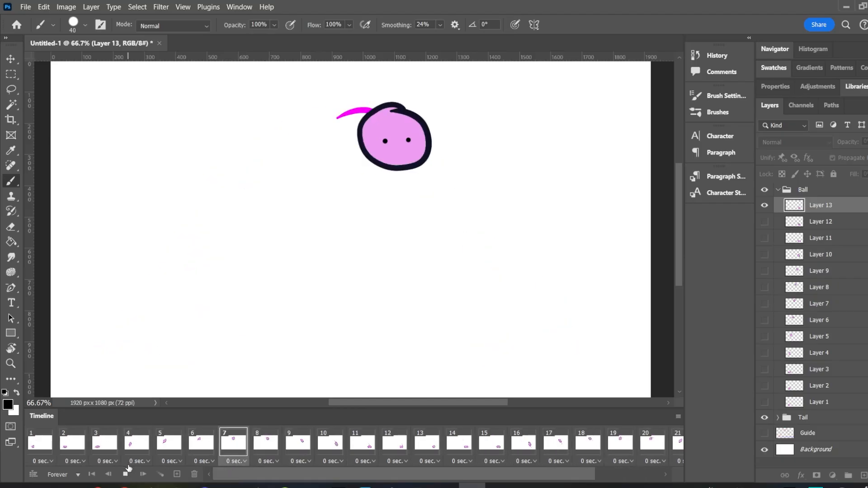
pyautogui.click(126, 475)
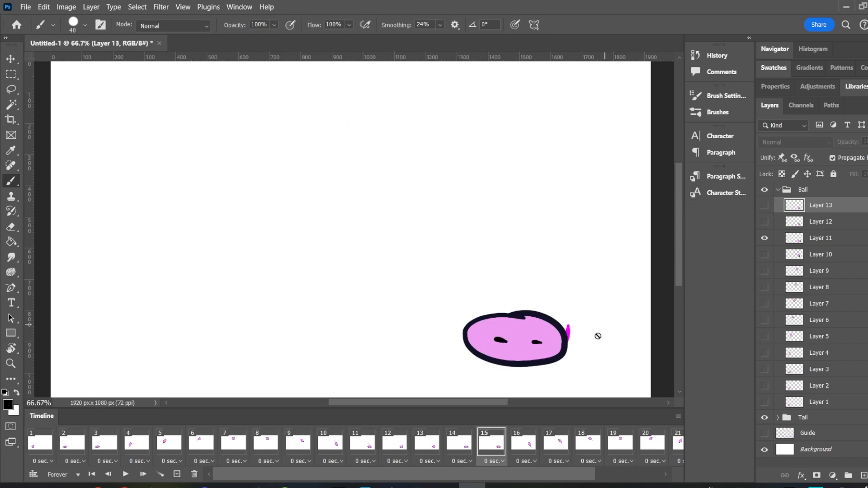
# Select frame 1 of the animation and hide the white Background layer to make the canvas transparent
pyautogui.click(41, 446)
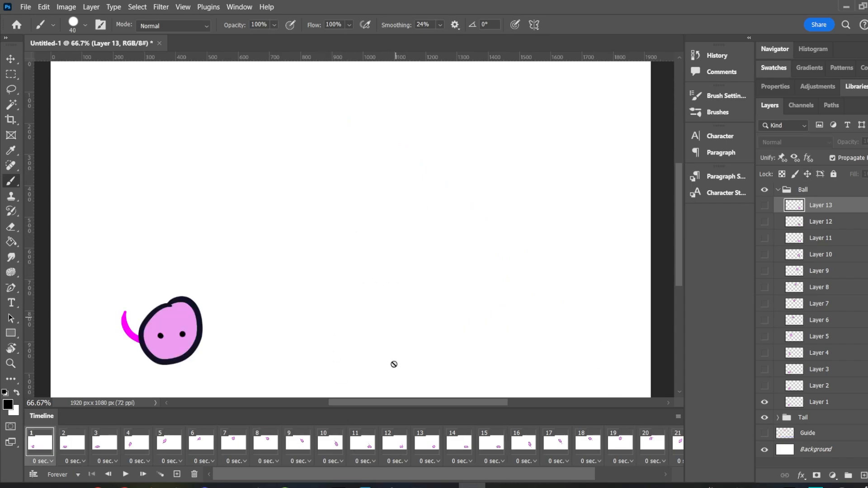
pyautogui.moveTo(408, 475); pyautogui.dragTo(473, 475)
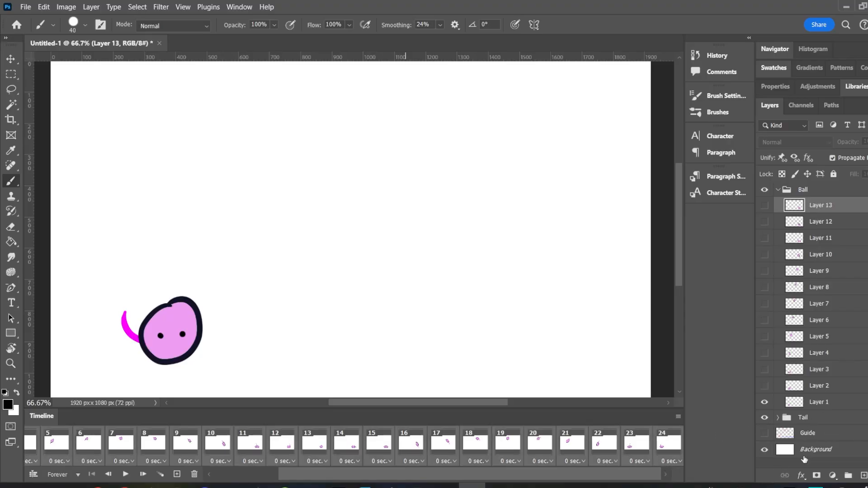
pyautogui.click(765, 450)
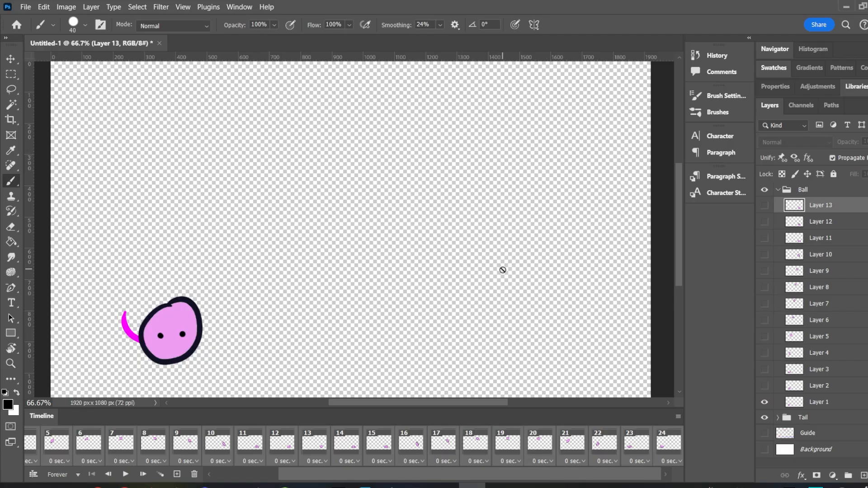
# Save the document as a Photoshop file named PinkBallBounce on the E: drive with Maximize Compatibility enabled
pyautogui.click(26, 7)
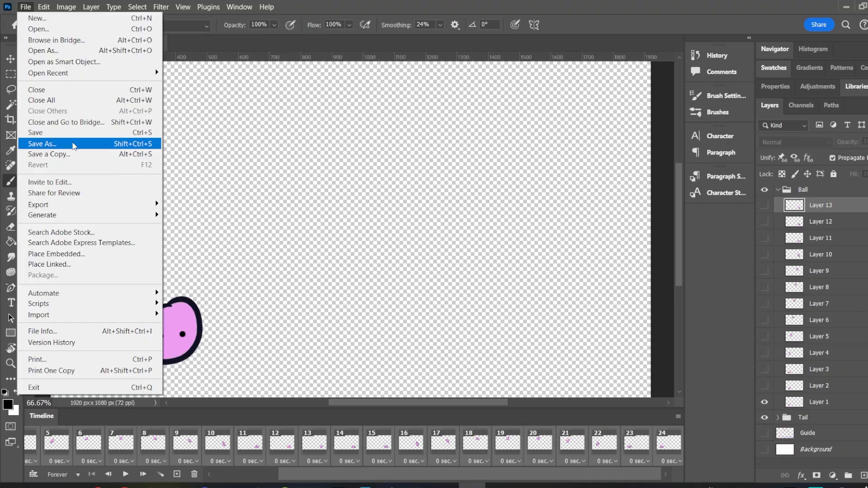
pyautogui.click(73, 146)
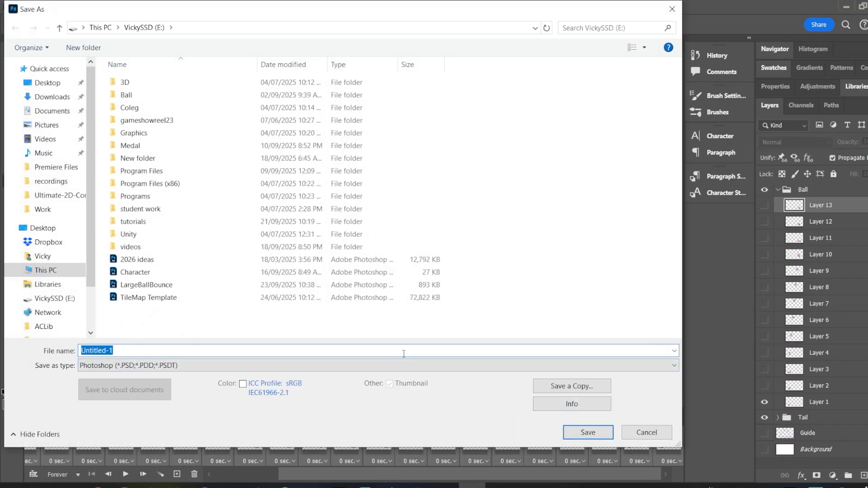
pyautogui.write('PinkBallBounce')
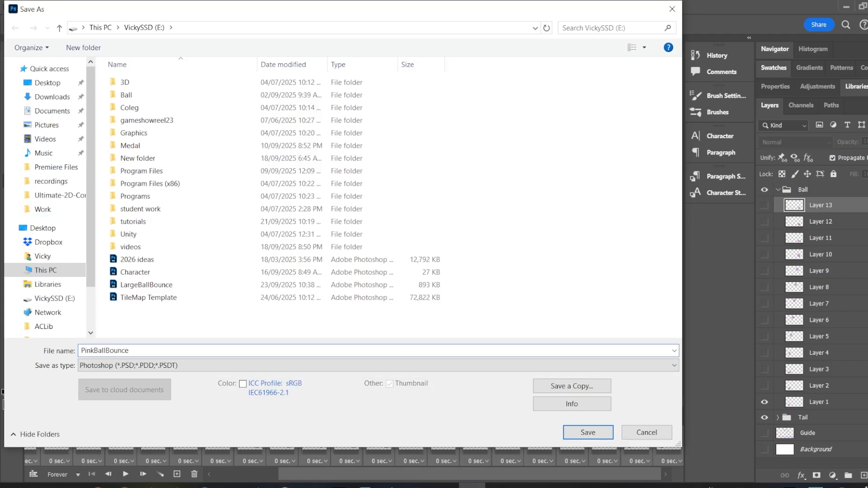
pyautogui.press('Return')
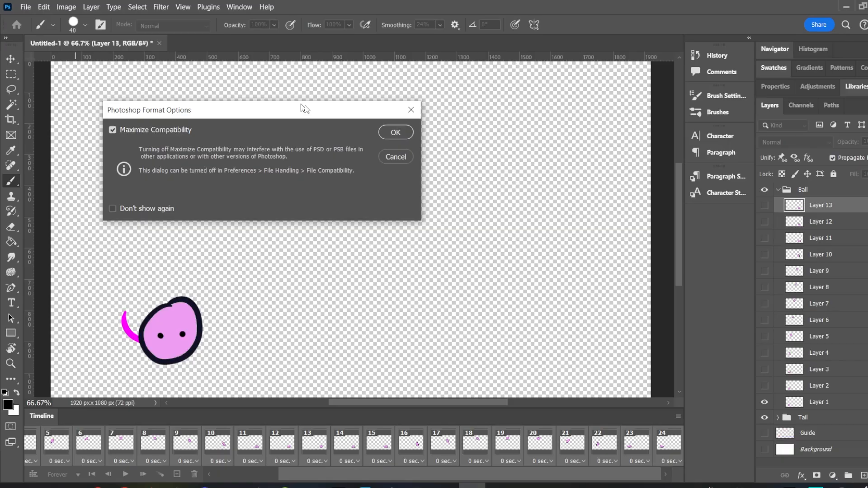
pyautogui.moveTo(304, 108); pyautogui.dragTo(398, 108)
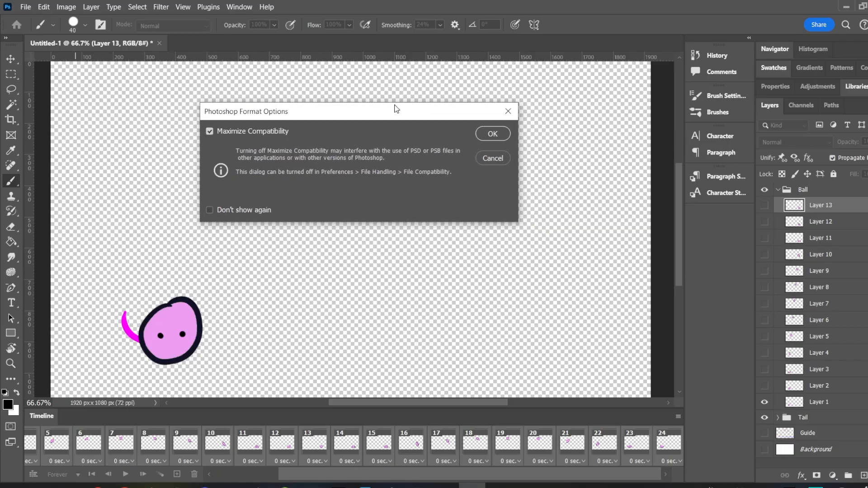
pyautogui.click(494, 133)
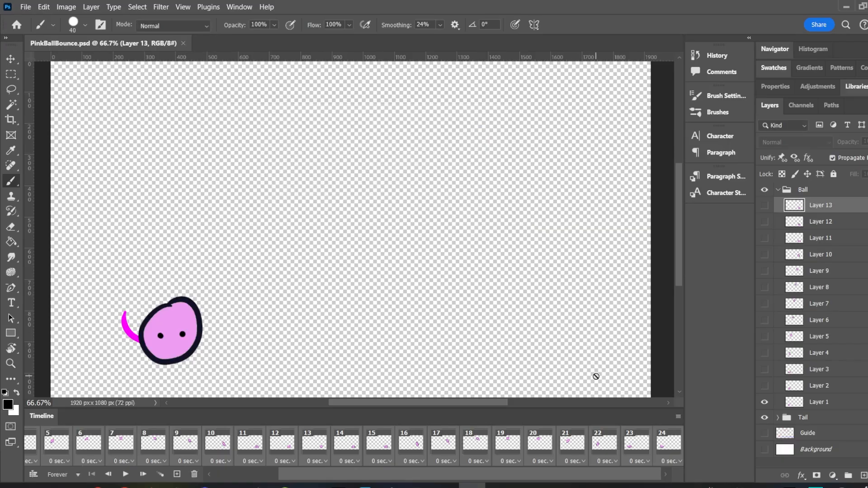
# Open the legacy Save for Web export and review the GIF colour count options, keeping 256 colours
pyautogui.click(27, 7)
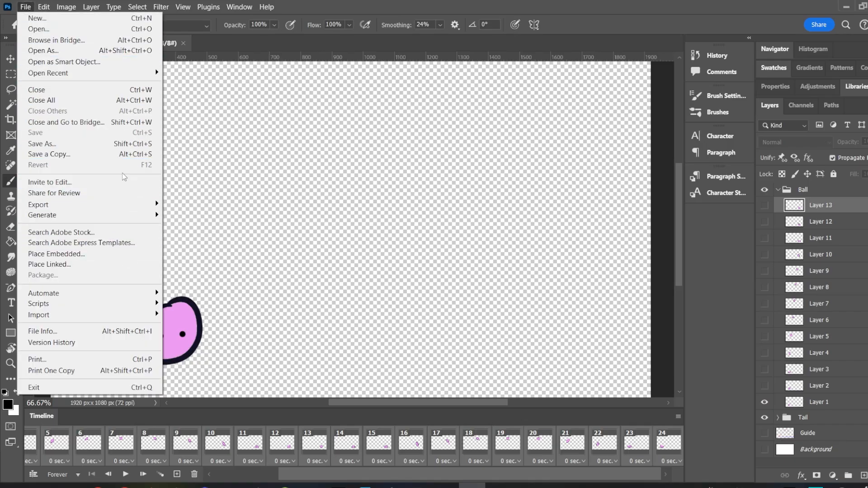
pyautogui.moveTo(154, 207)
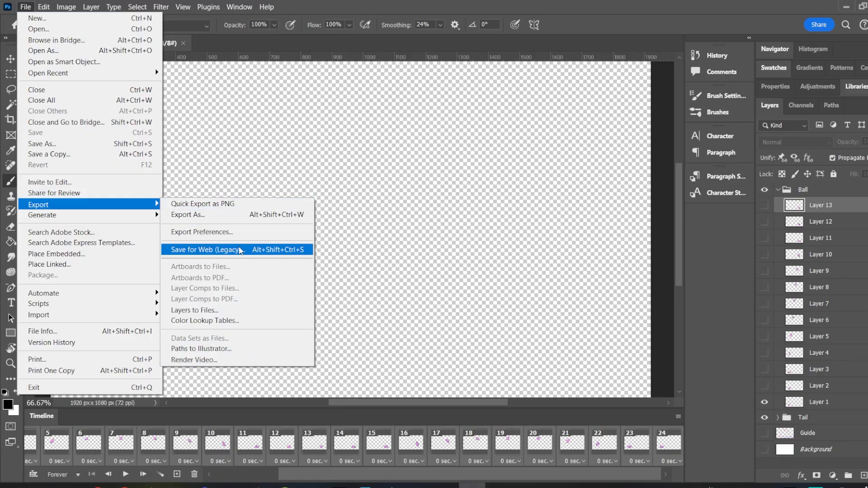
pyautogui.click(264, 252)
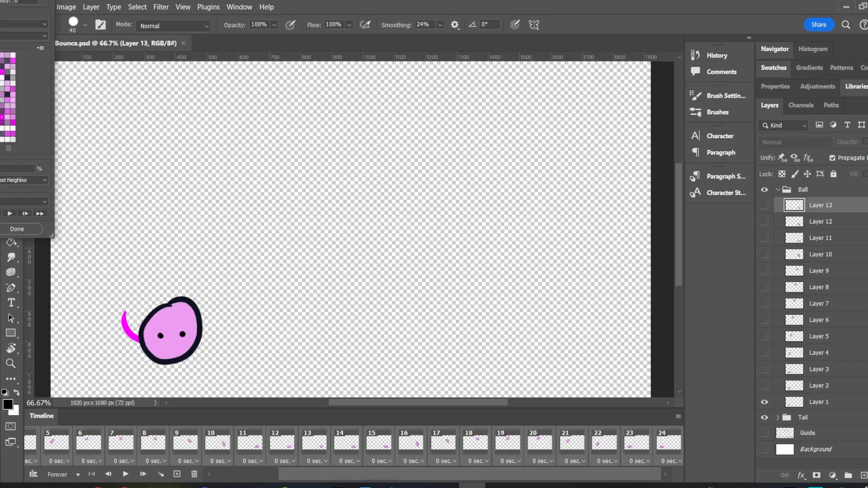
pyautogui.moveTo(27, 5); pyautogui.dragTo(446, 27)
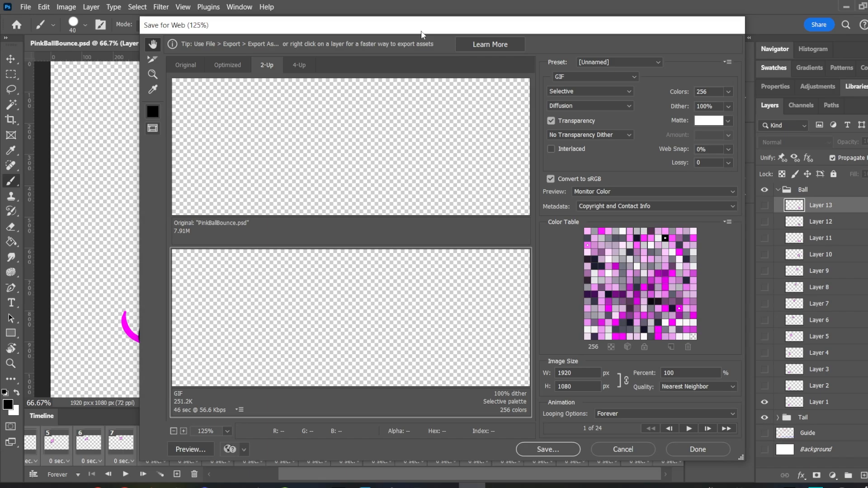
pyautogui.click(728, 92)
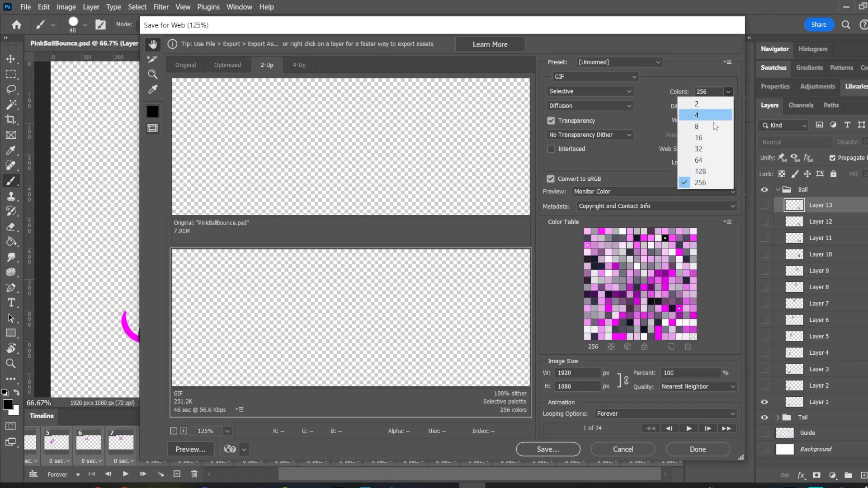
pyautogui.click(717, 252)
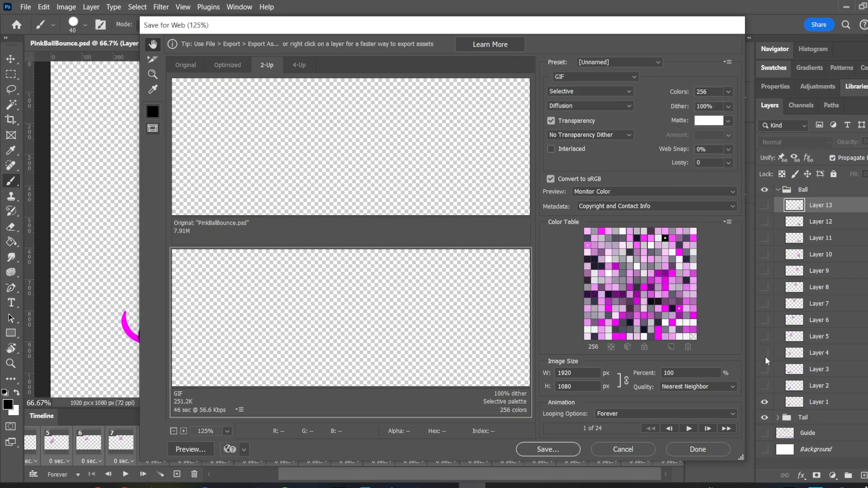
# Preview the optimized GIF at 50% zoom and play its animation in the export dialog
pyautogui.click(224, 65)
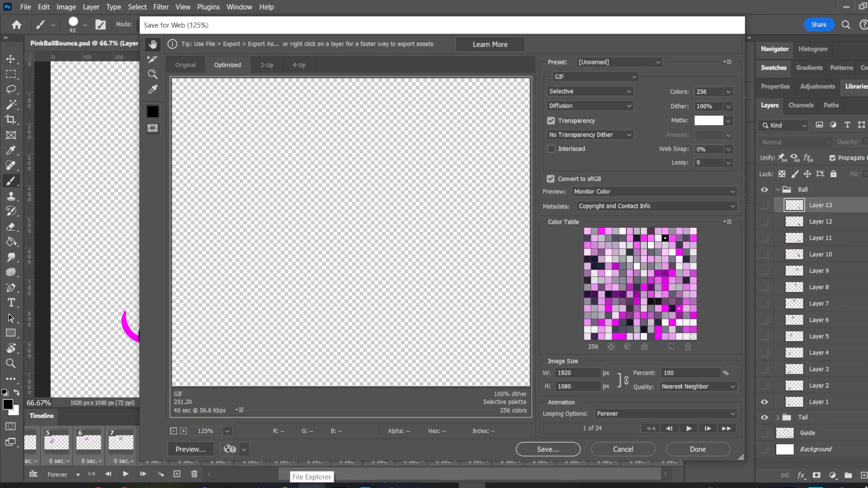
pyautogui.click(153, 76)
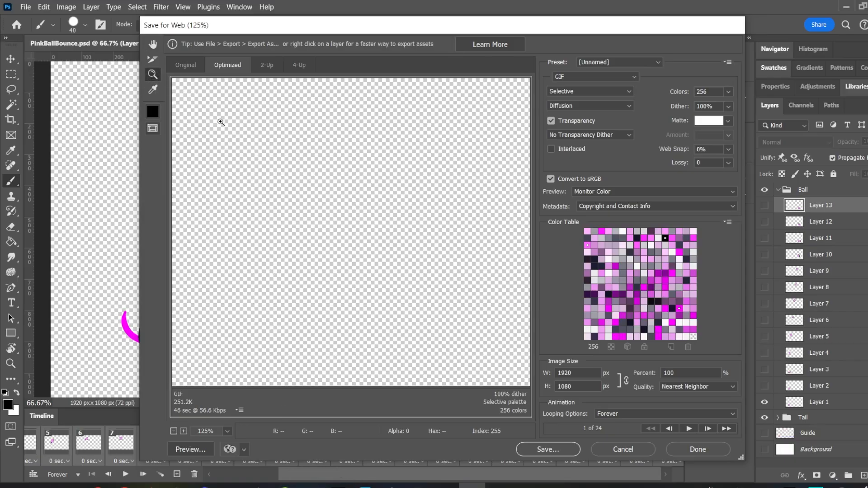
pyautogui.keyDown('alt'); pyautogui.click(276, 182); pyautogui.keyUp('alt')
pyautogui.keyDown('alt'); pyautogui.click(308, 202); pyautogui.keyUp('alt')
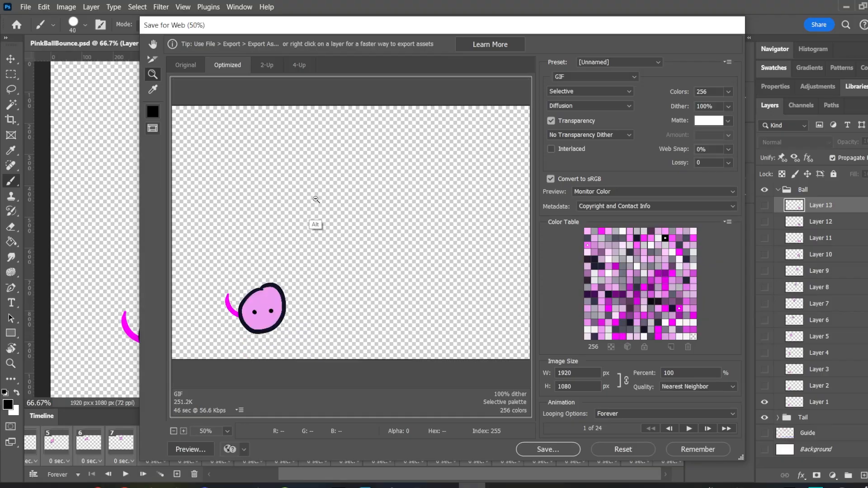
pyautogui.click(690, 430)
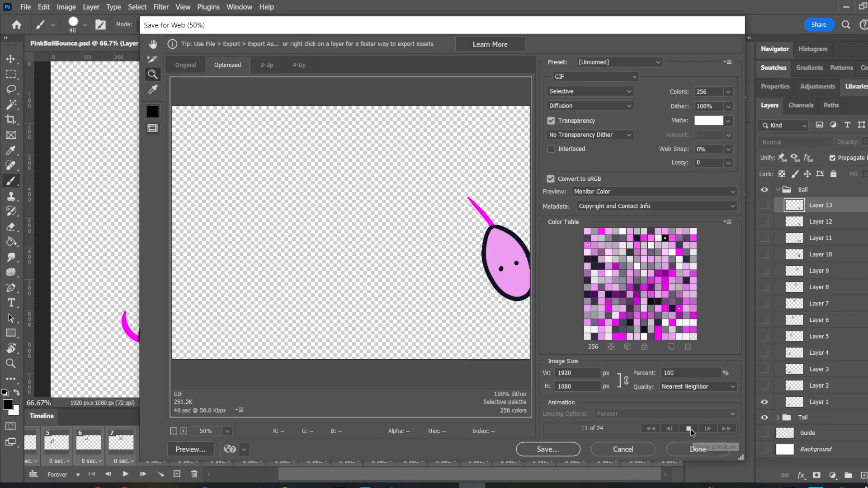
pyautogui.click(690, 429)
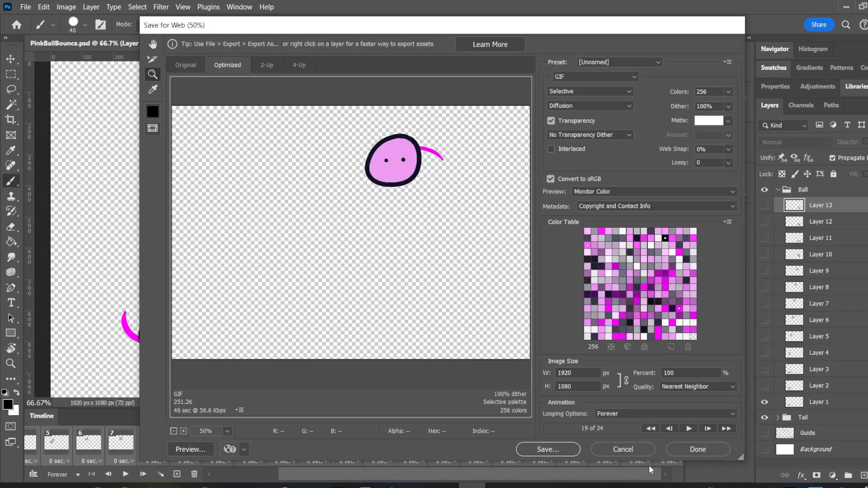
# Export the animation as PinkBallBounce.gif to the E: drive with the Images Only format
pyautogui.click(700, 451)
pyautogui.click(548, 450)
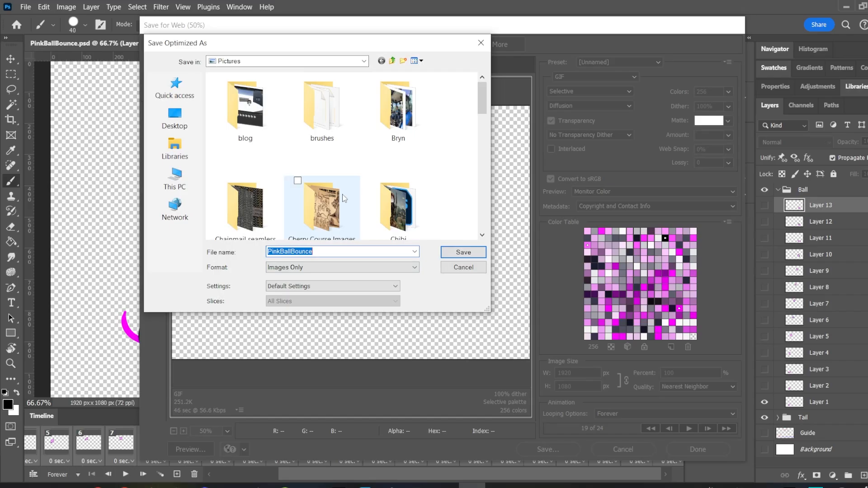
pyautogui.click(175, 178)
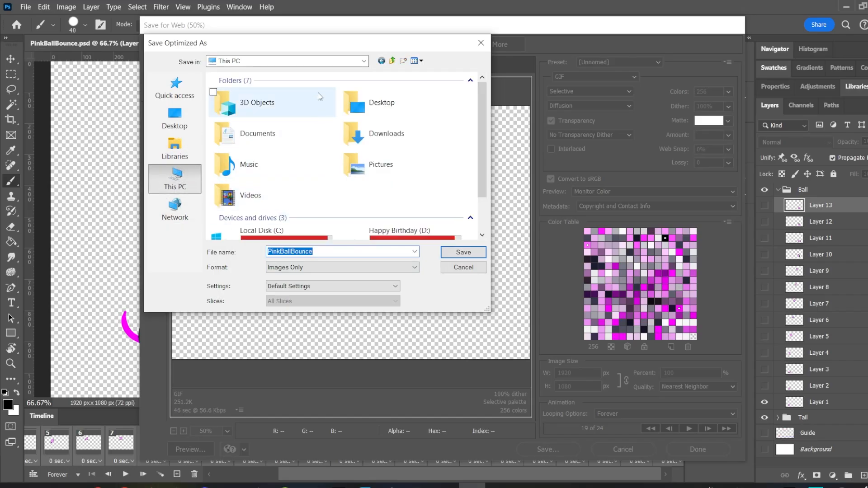
pyautogui.scroll(-1, 403, 195)
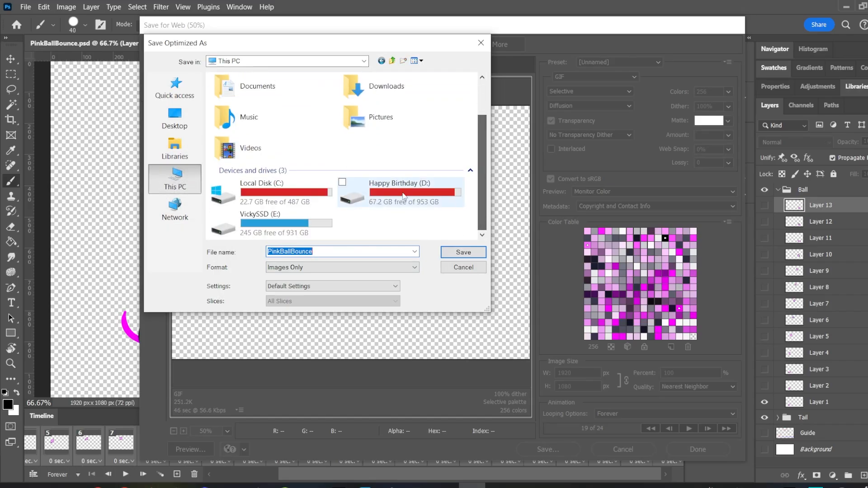
pyautogui.doubleClick(259, 226)
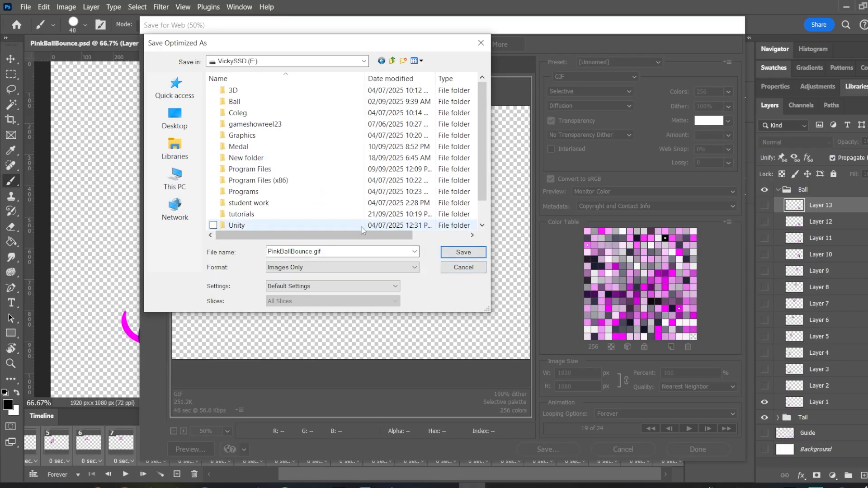
pyautogui.click(466, 254)
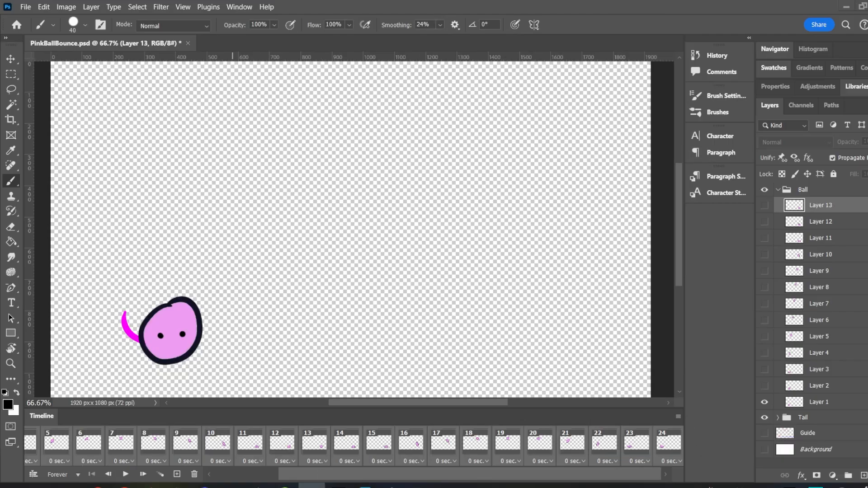
# Switch to File Explorer and open the E: drive containing the exported GIF
pyautogui.press('super+e')
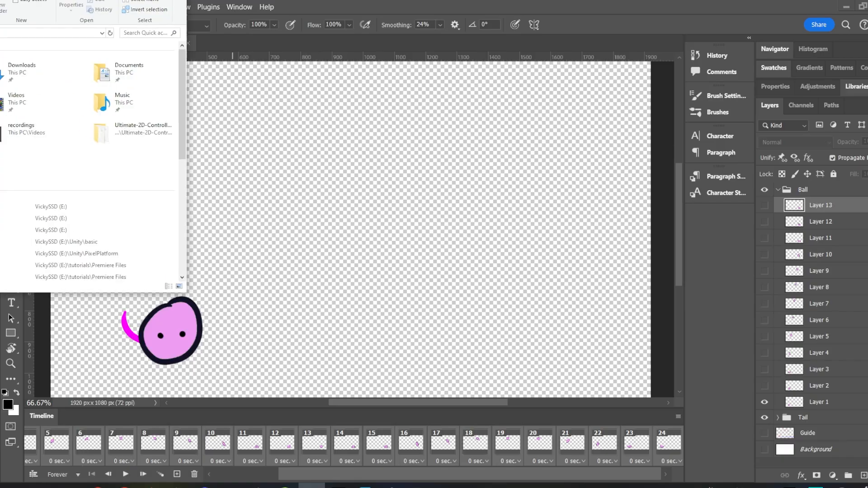
pyautogui.moveTo(249, 365); pyautogui.dragTo(332, 31)
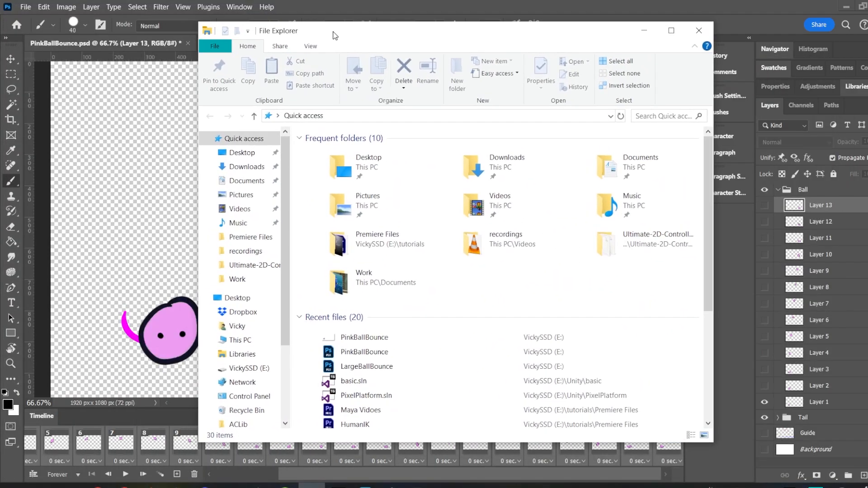
pyautogui.click(248, 368)
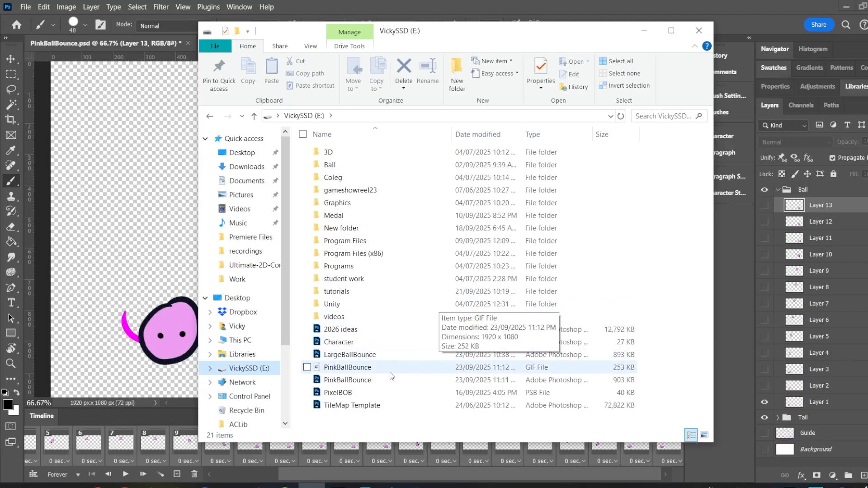
# Open the PinkBallBounce GIF in Internet Explorer, closing the Edge download page and dismissing the add-on notice
pyautogui.doubleClick(378, 369)
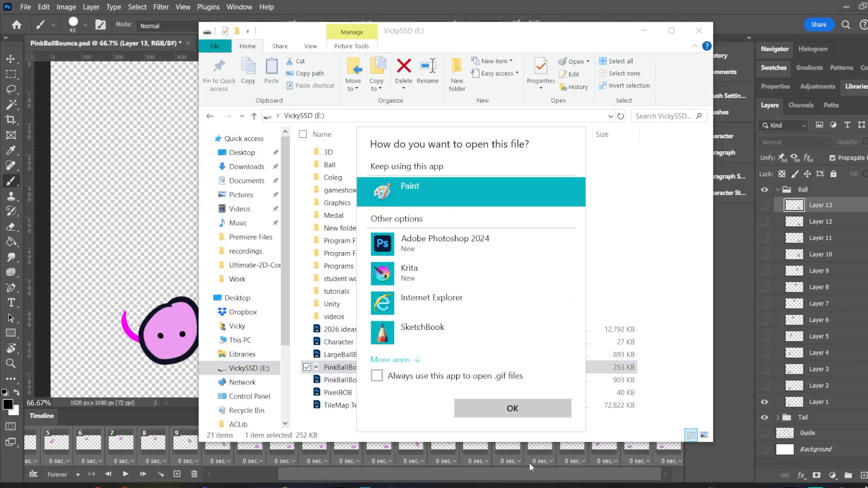
pyautogui.click(490, 307)
pyautogui.click(522, 407)
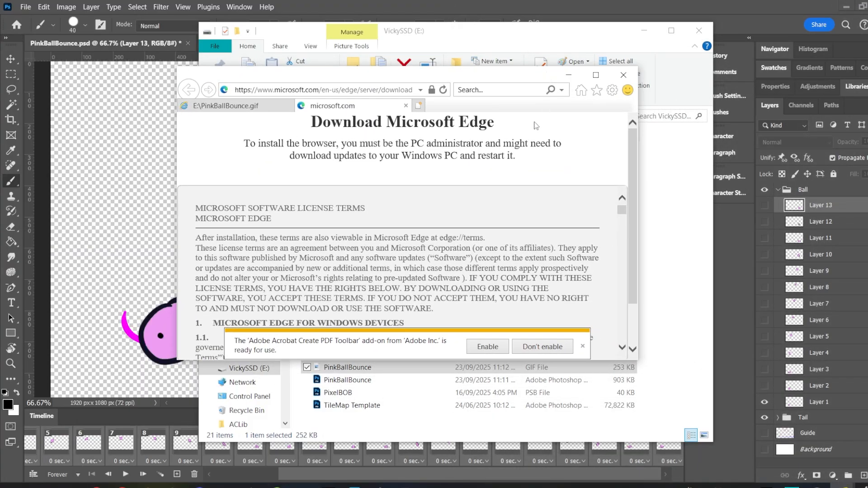
pyautogui.click(406, 106)
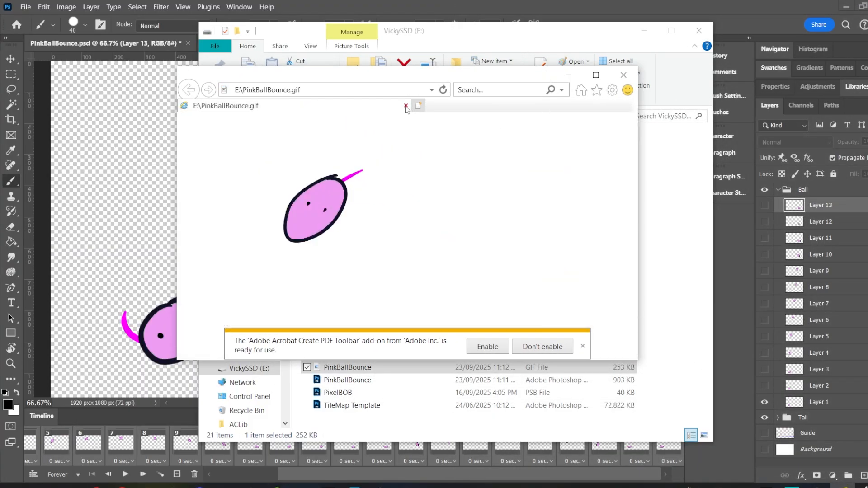
pyautogui.click(583, 347)
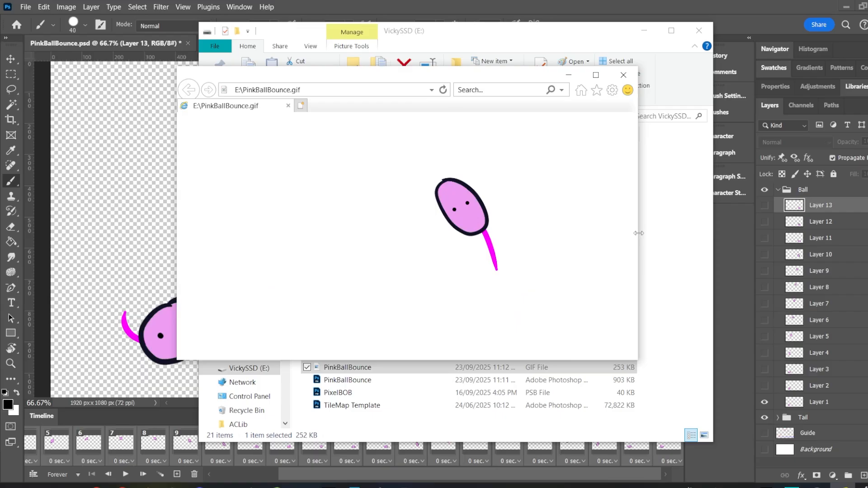